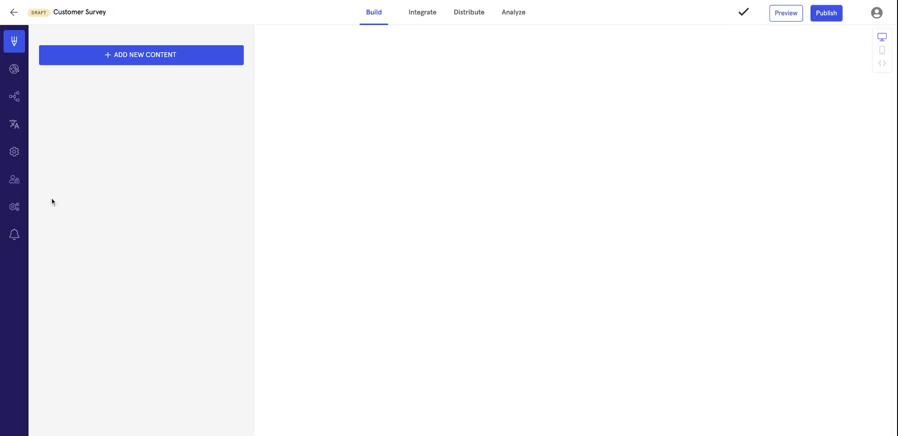
Return to Projects and open sharing for the draft Customer Survey.
left_click(10, 15)
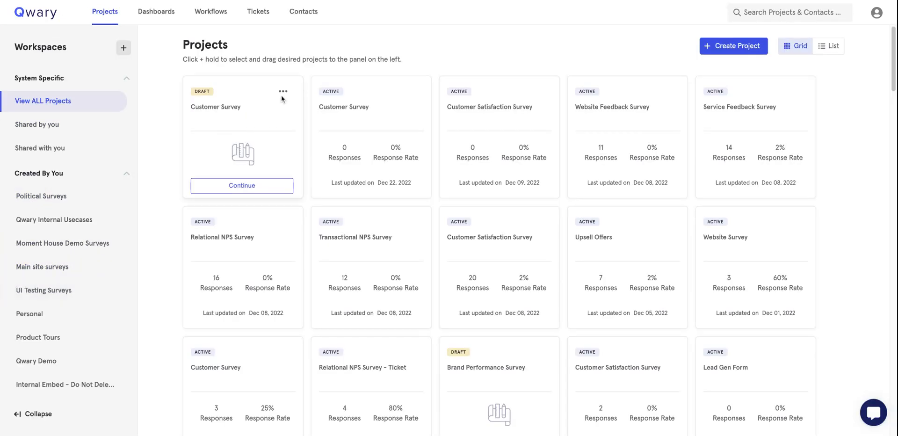
left_click(283, 91)
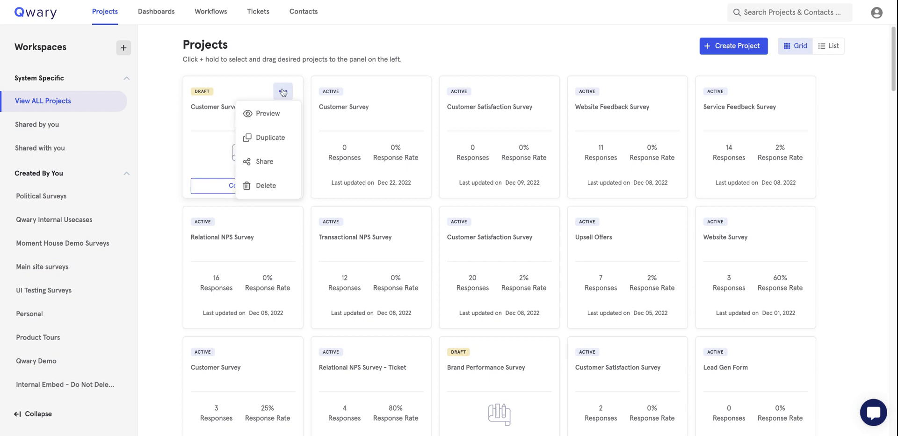
left_click(262, 162)
Add a team member with read-only Builder and no Integration access, then cancel the changes.
left_click(285, 155)
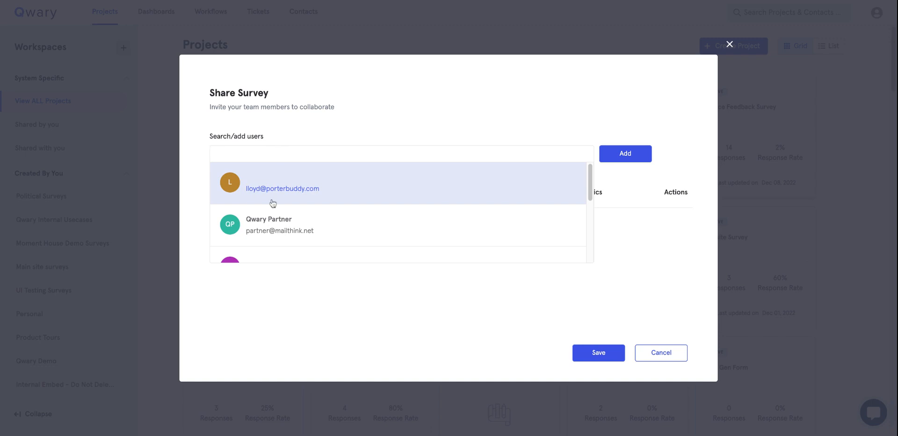
left_click(270, 227)
left_click(602, 157)
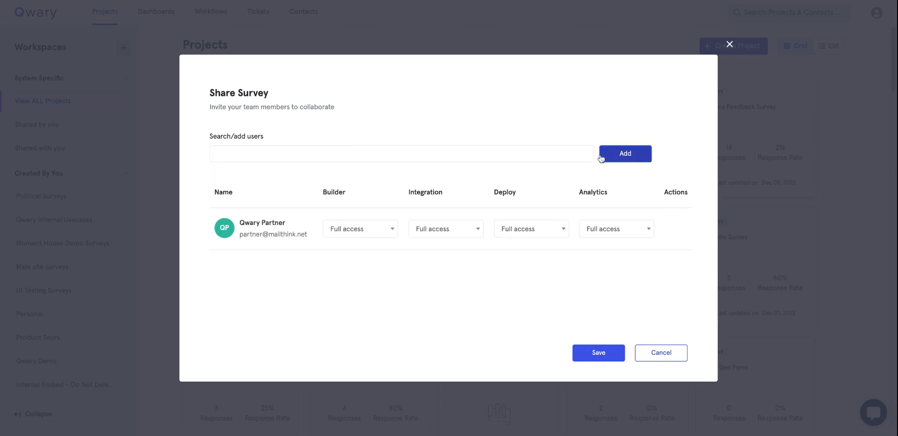
left_click(386, 231)
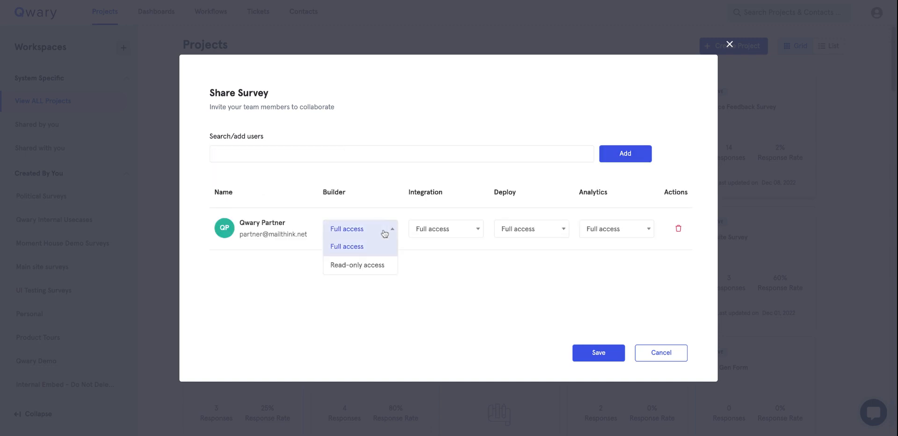
left_click(374, 265)
left_click(446, 238)
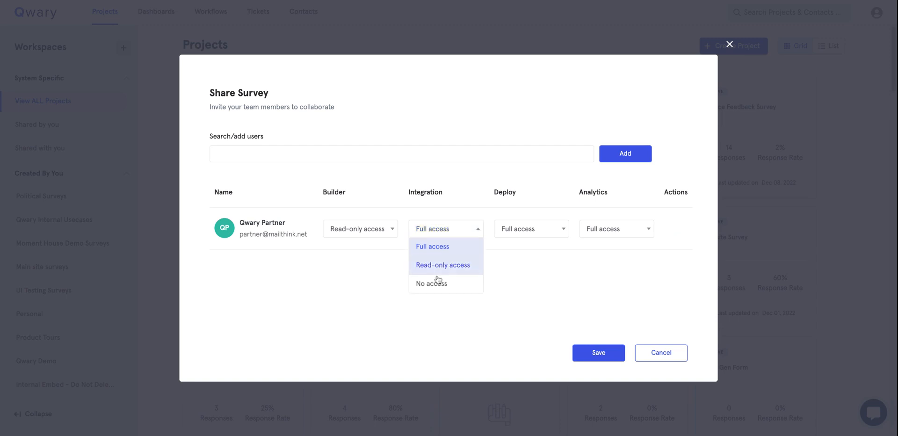
left_click(436, 284)
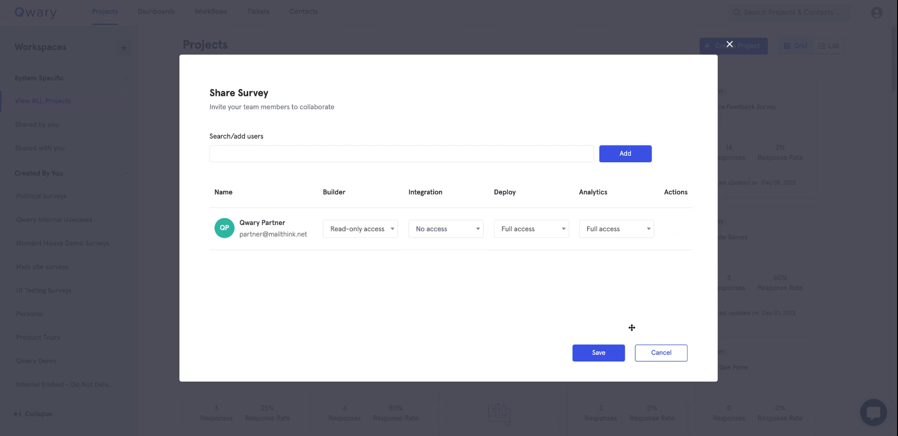
left_click(652, 356)
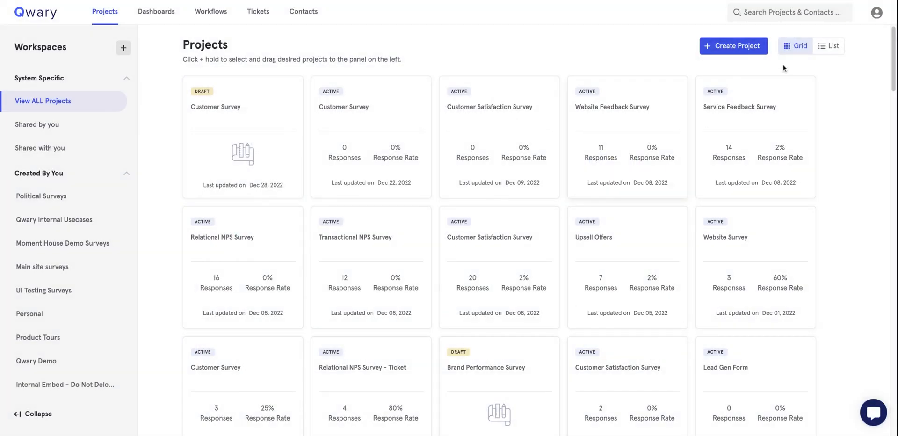
left_click(827, 47)
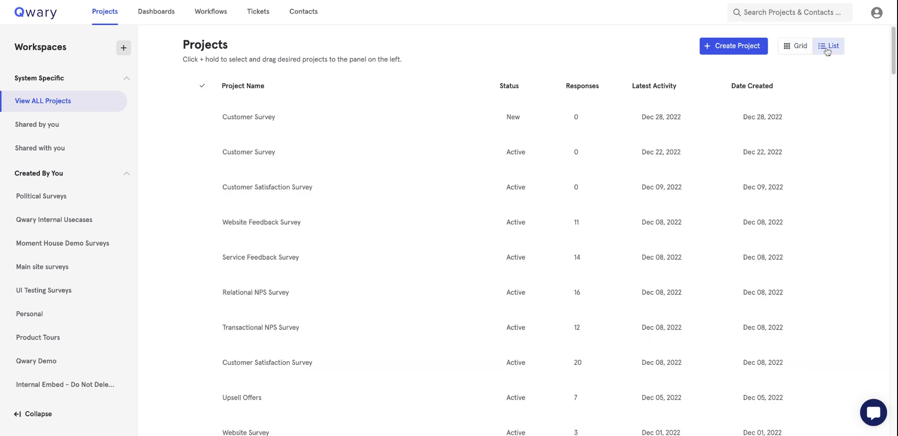
left_click(204, 118)
left_click(226, 124)
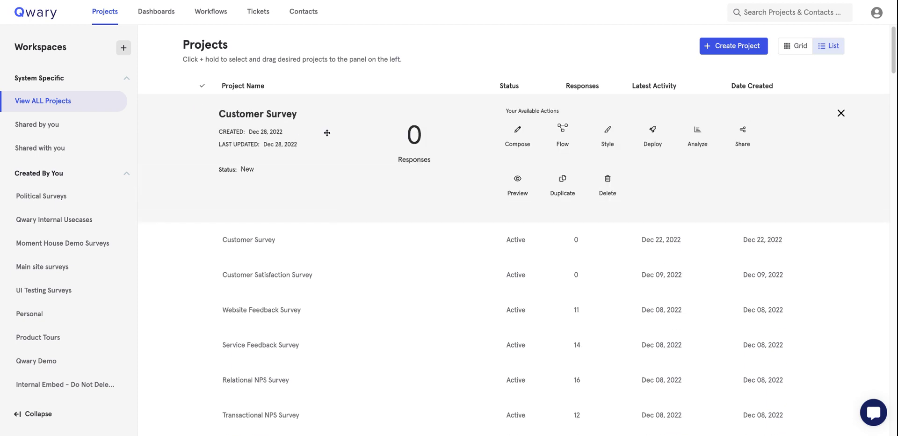
left_click(799, 50)
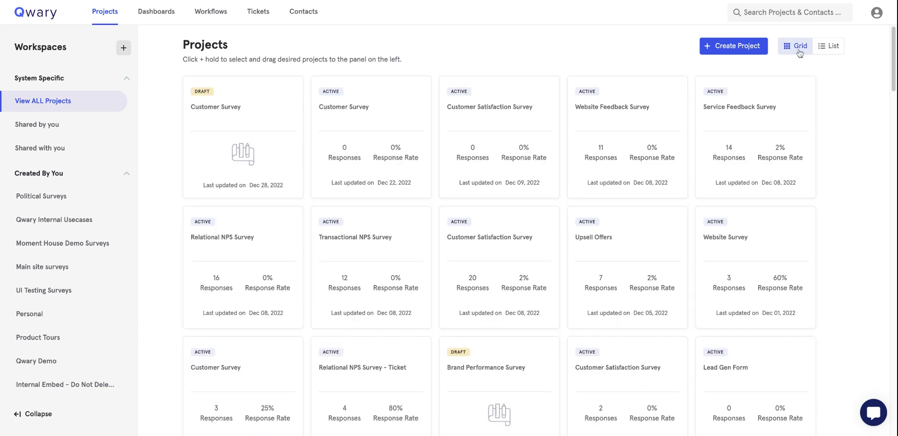
mouse_move(639, 85)
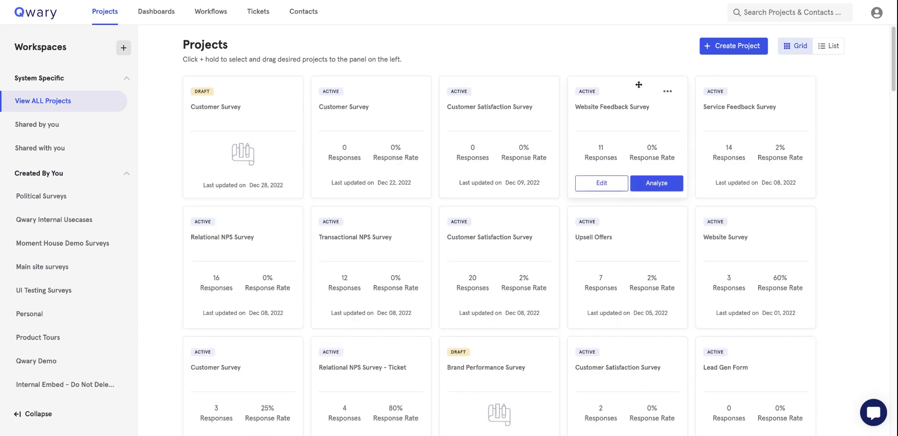
mouse_move(225, 302)
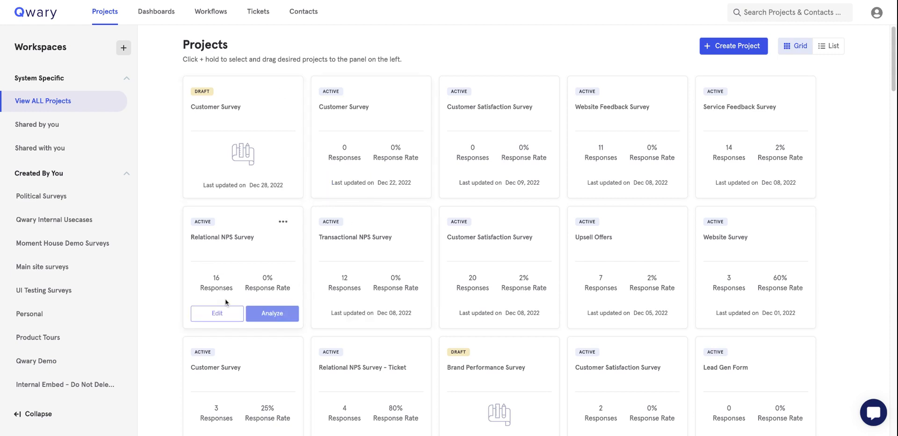
scroll(66, 354, "down", 2)
scroll(66, 353, "down", 2)
scroll(55, 262, "down", 3)
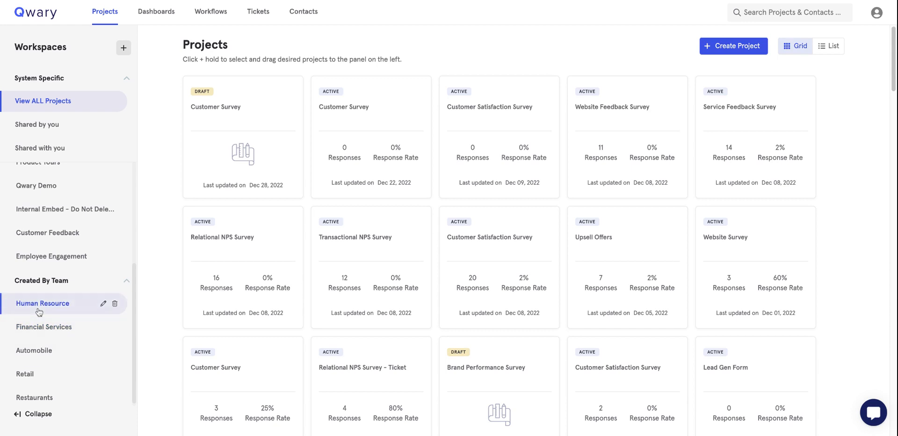
mouse_move(288, 214)
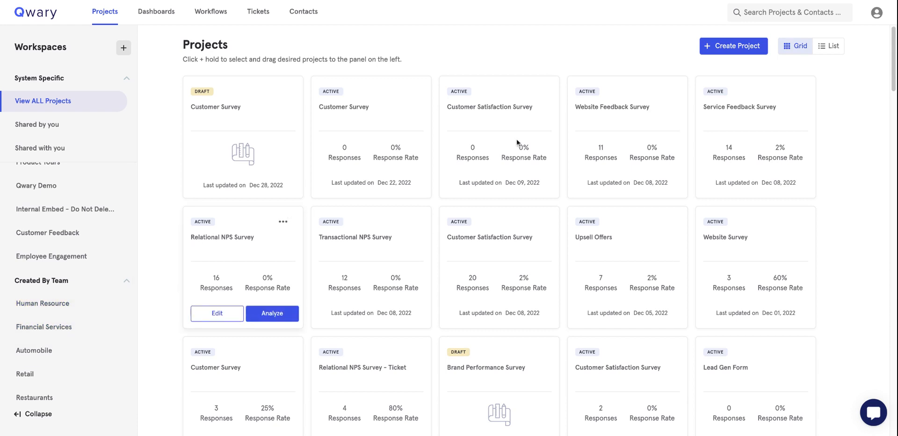
Go to Team management in the account settings.
left_click(876, 17)
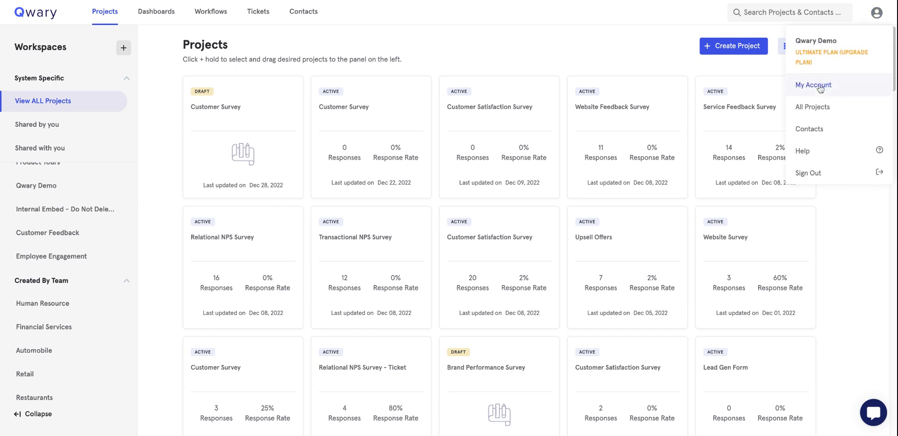
left_click(820, 87)
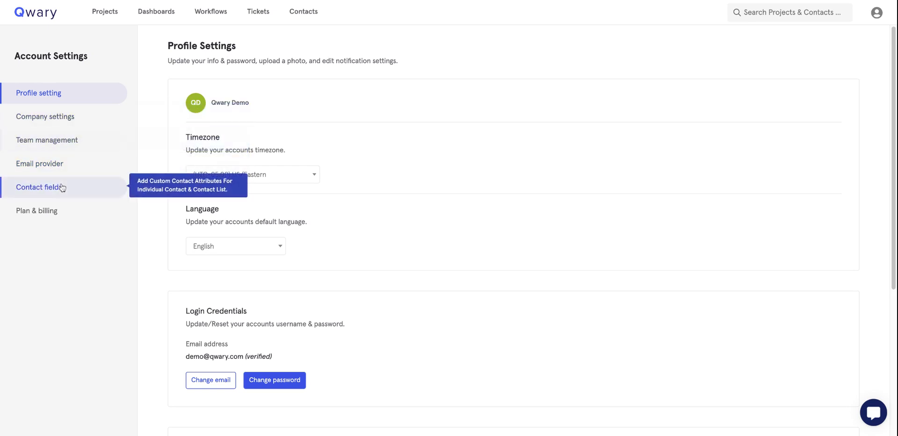
left_click(56, 140)
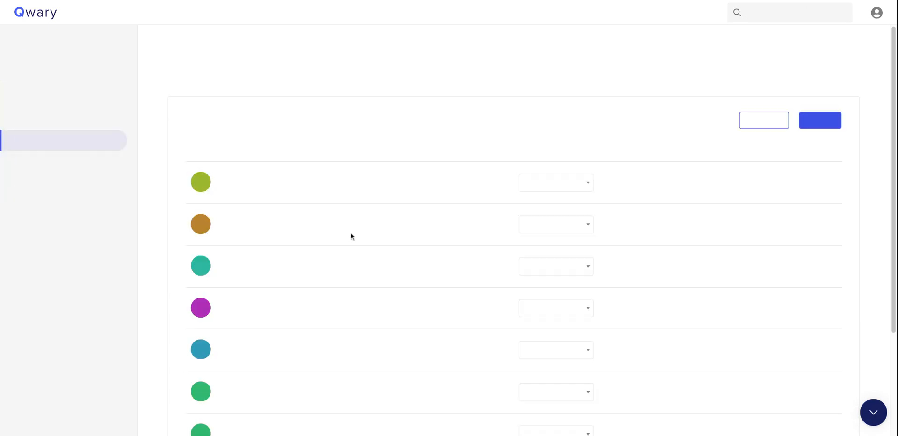
Start a member invitation, review the available roles, and dismiss it unsent.
left_click(757, 127)
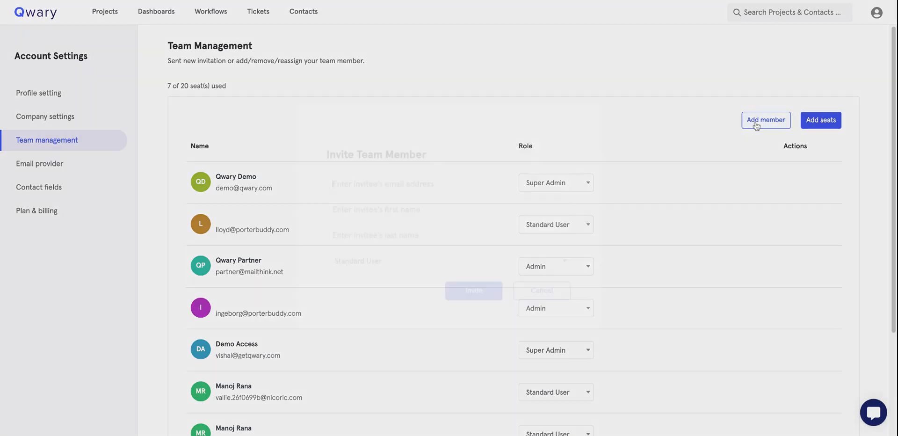
left_click(488, 259)
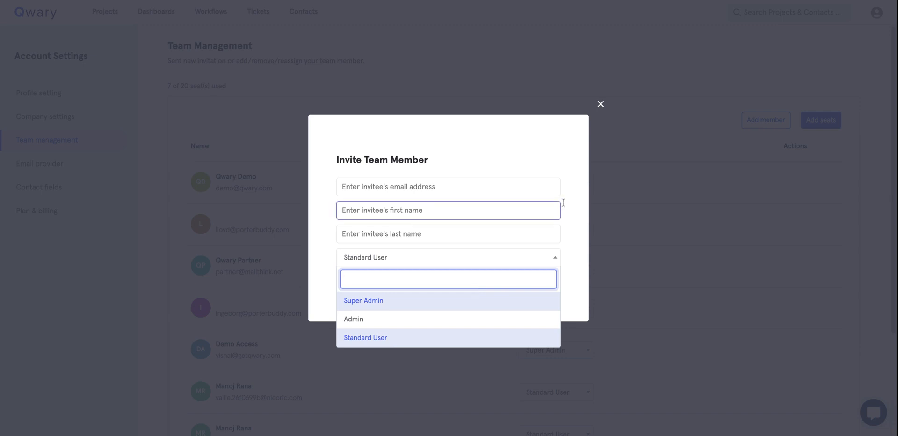
left_click(601, 105)
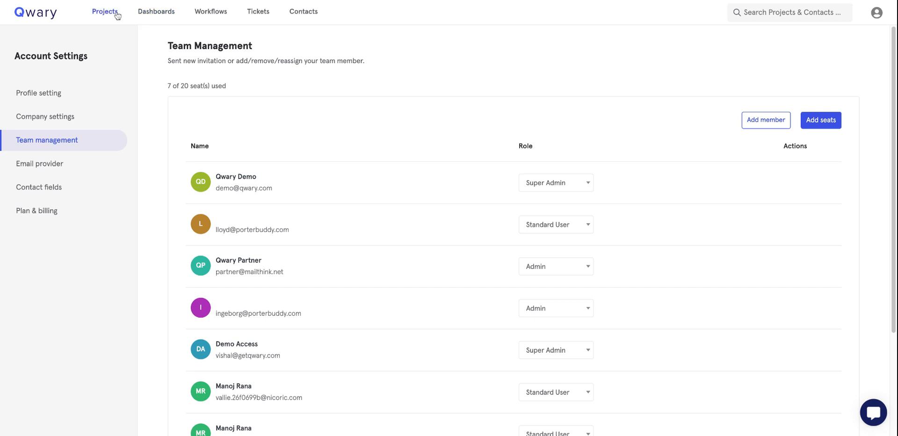
Go back to the projects list and start a new project from the template gallery.
left_click(102, 22)
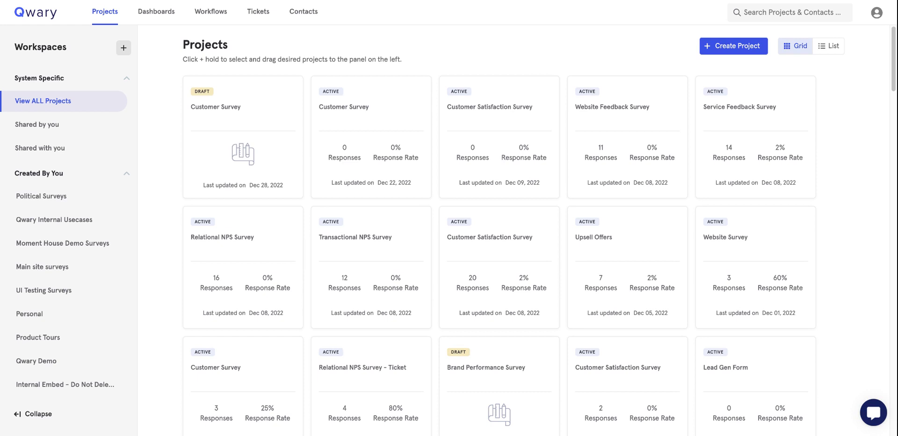
left_click(730, 47)
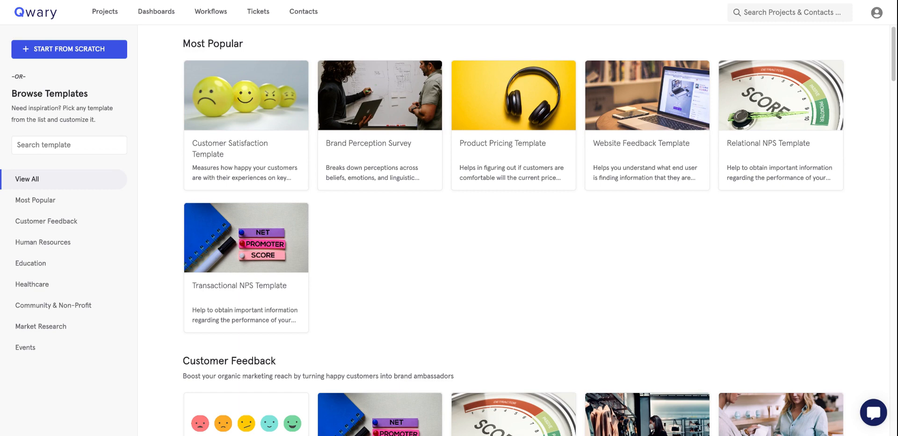
left_click(258, 83)
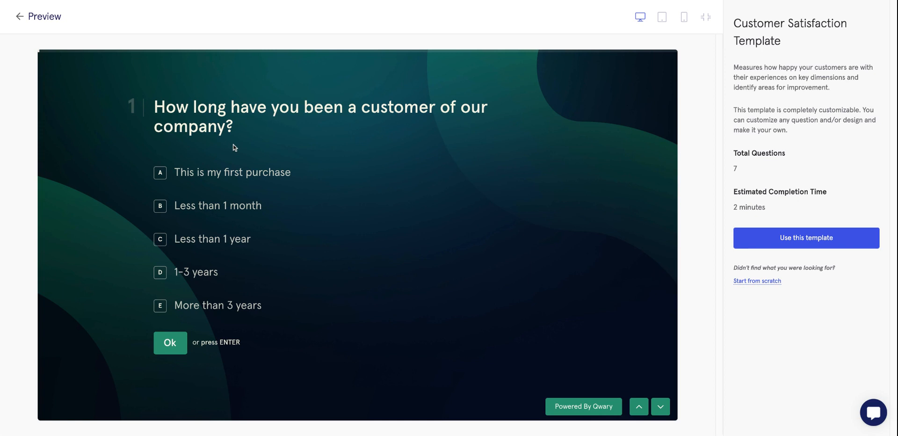
left_click(227, 205)
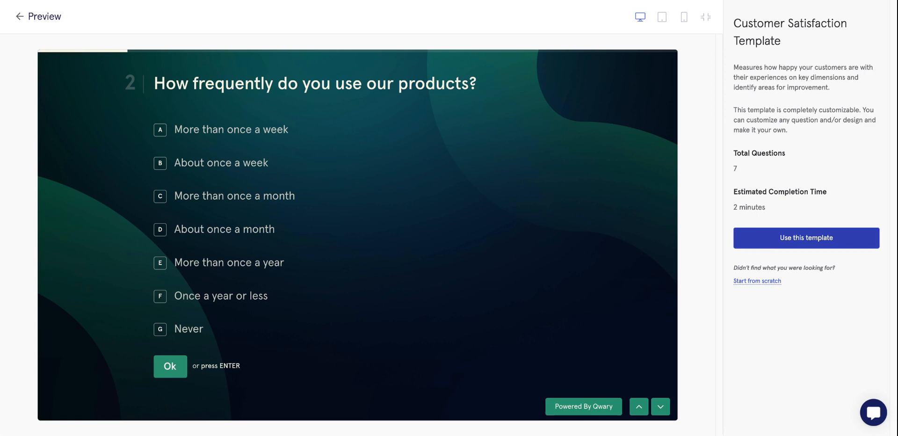
left_click(19, 20)
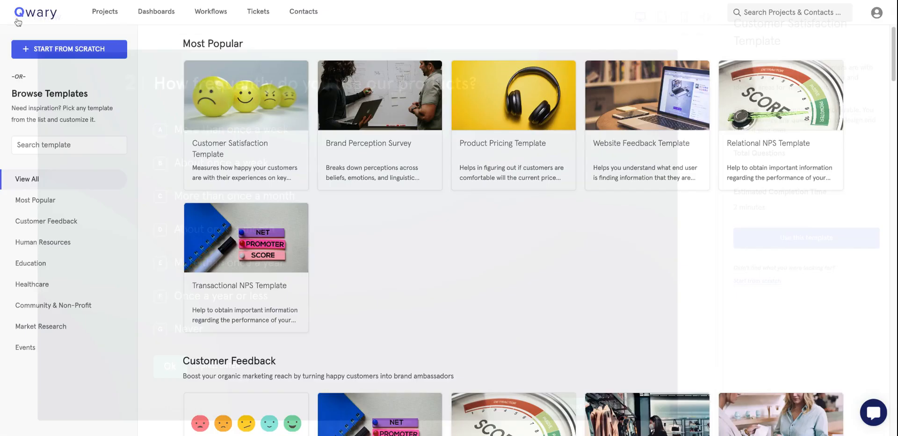
left_click(93, 53)
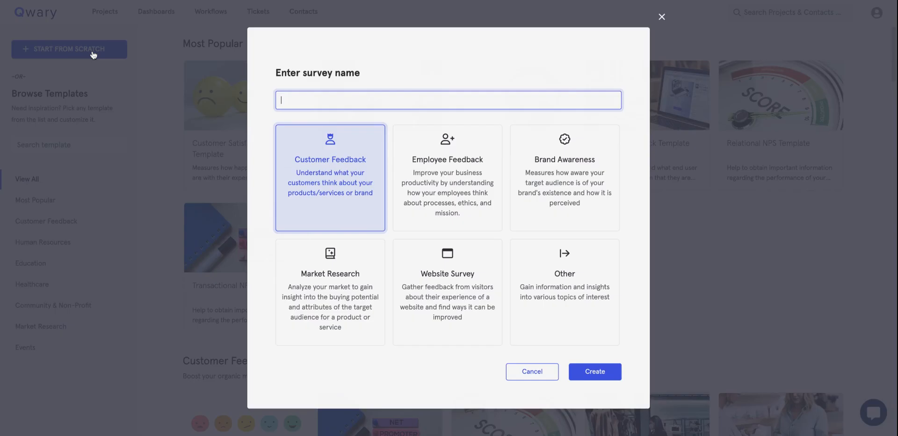
type("C")
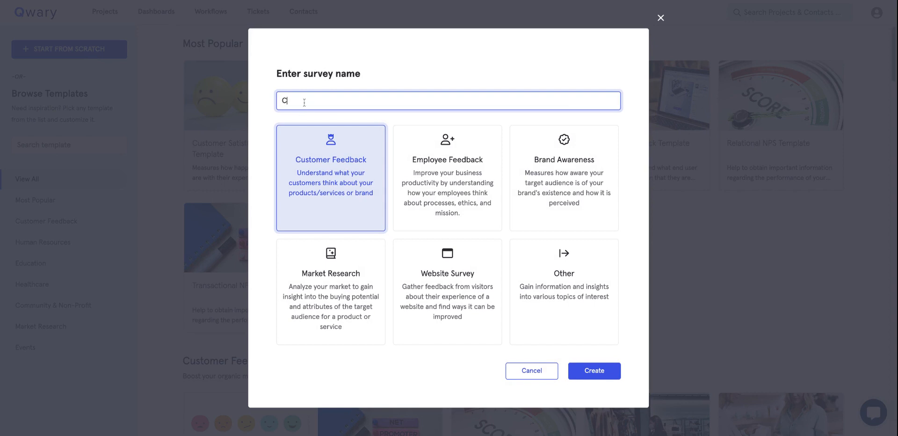
type("ustomer Survey")
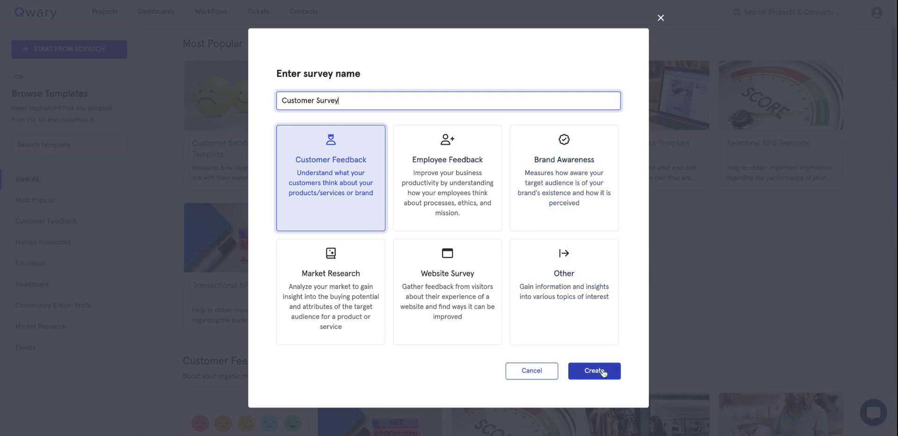
left_click(661, 18)
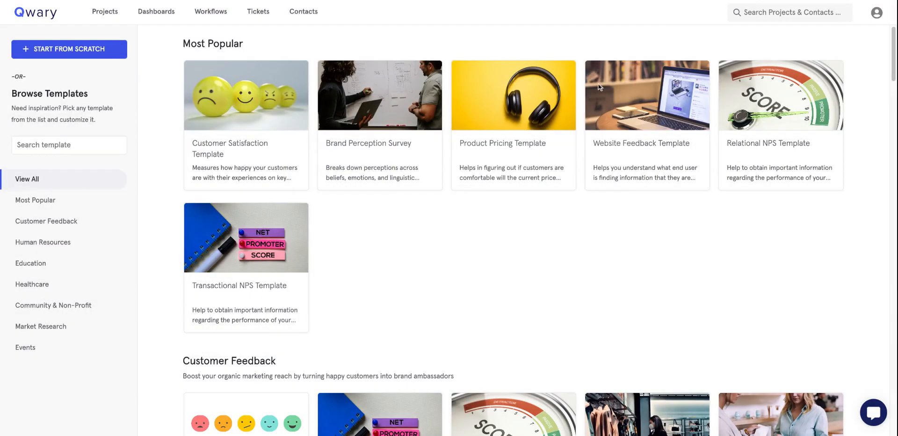
Preview the Customer Satisfaction Template and create a survey from it.
left_click(263, 100)
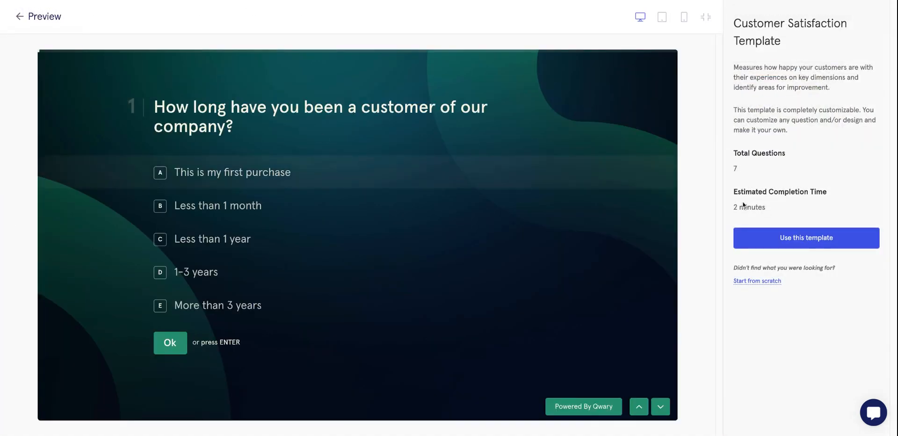
left_click(757, 241)
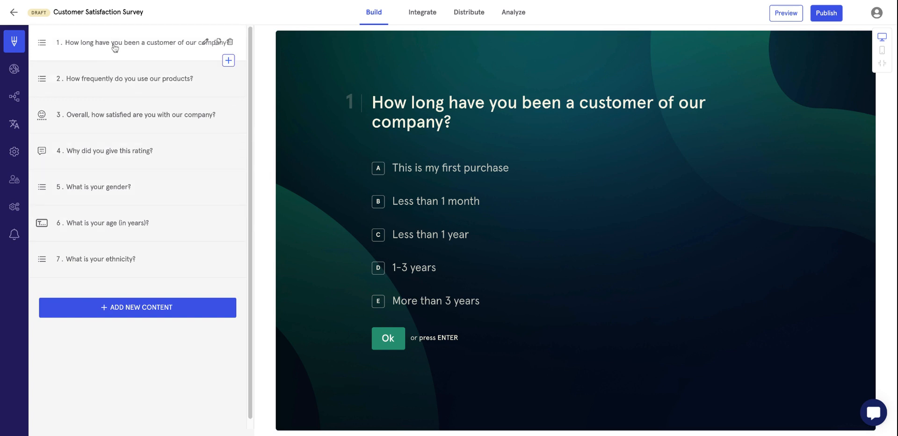
Add new content and scroll through the available question types.
left_click(155, 310)
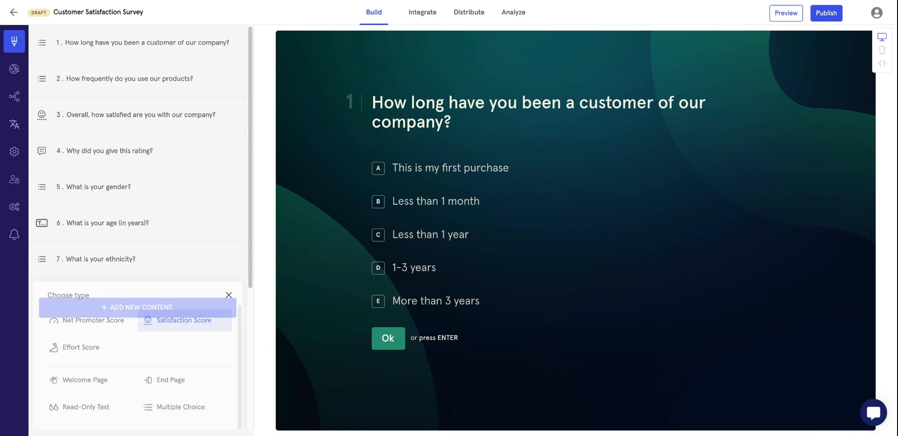
scroll(176, 253, "down", 5)
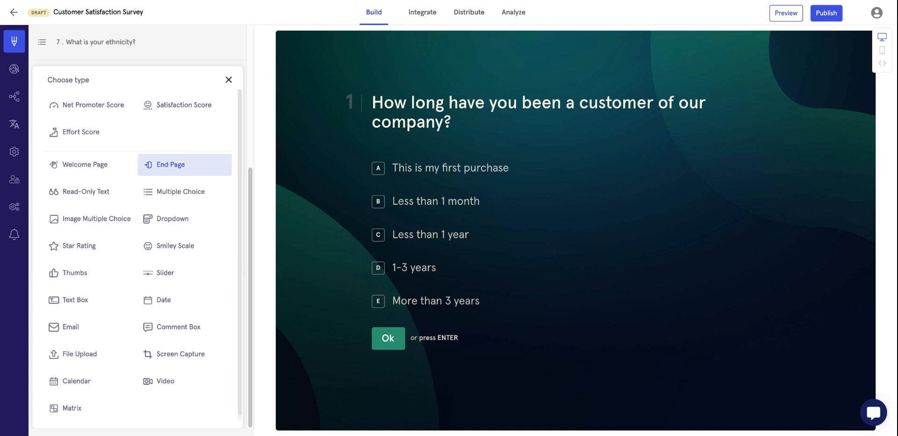
Add an End page offering Google reviews sourced from 'Why did you give this rating?'.
left_click(171, 164)
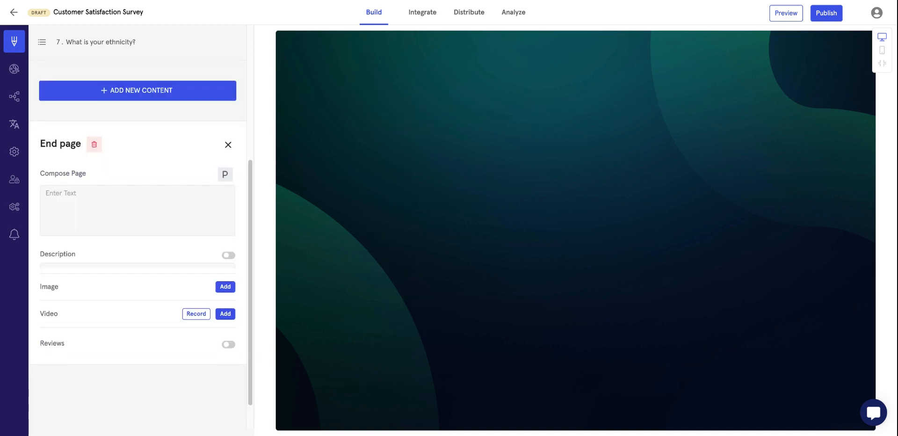
left_click(228, 339)
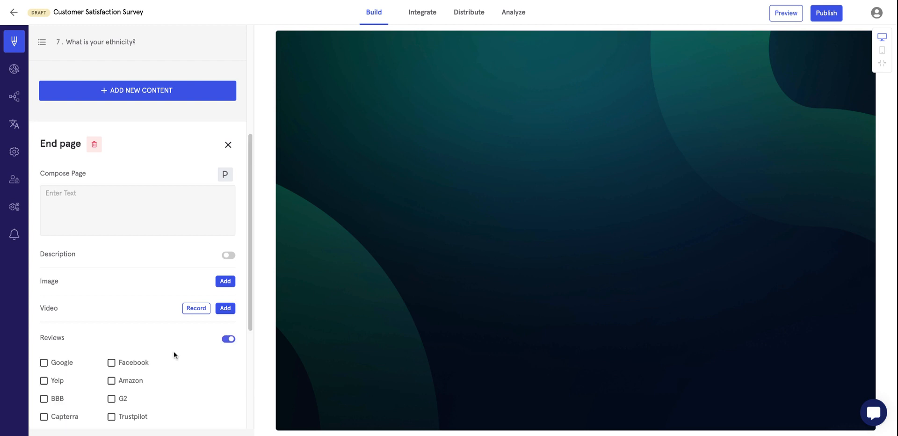
scroll(172, 353, "down", 3)
left_click(58, 223)
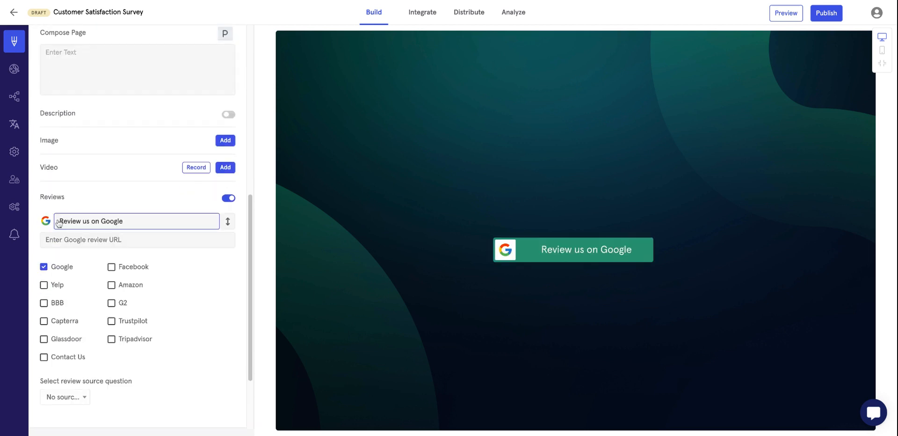
left_click(74, 403)
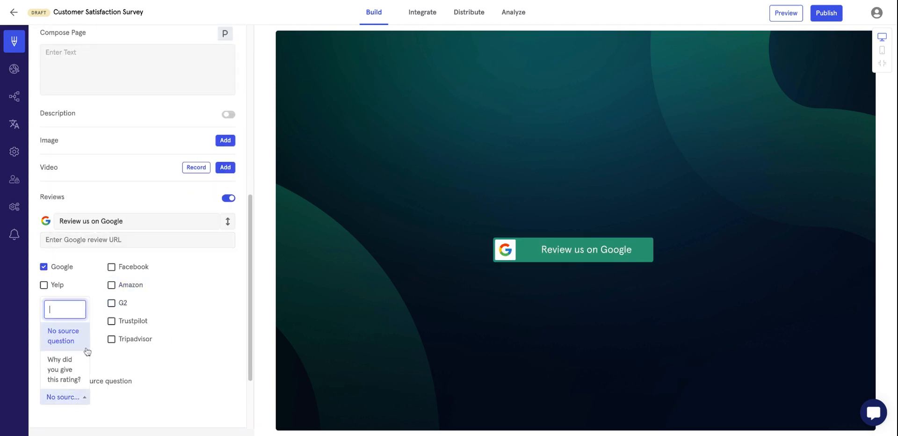
left_click(63, 370)
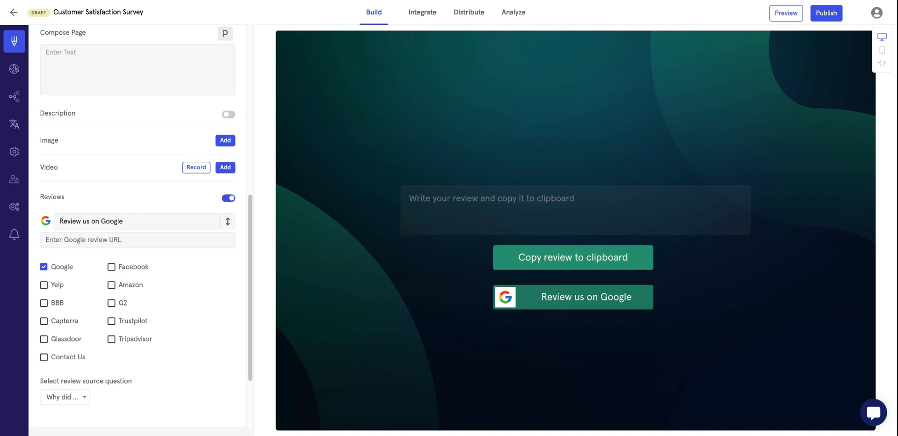
Close the End page settings and request its deletion.
scroll(182, 189, "up", 8)
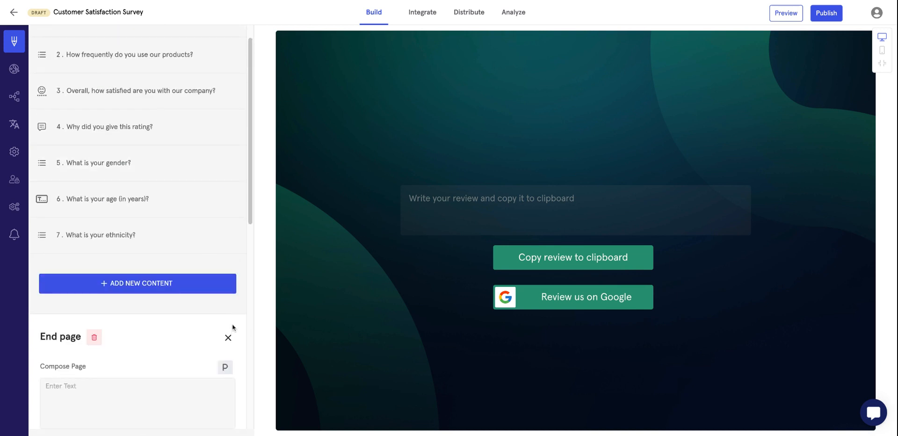
left_click(228, 337)
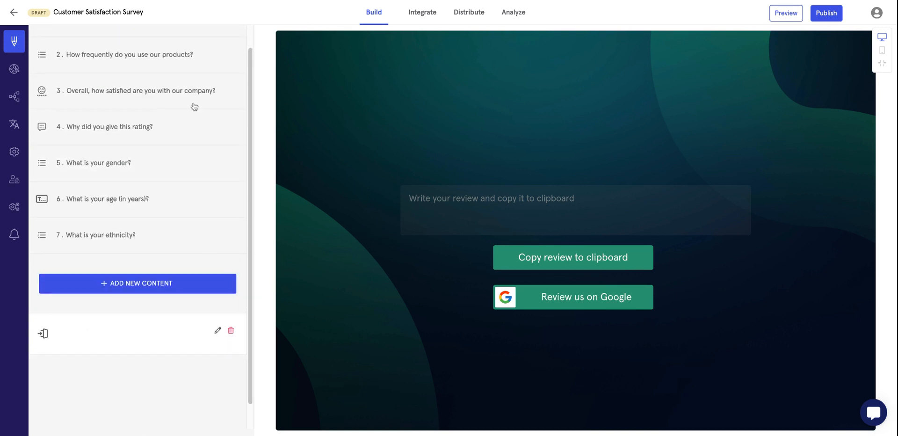
left_click(231, 330)
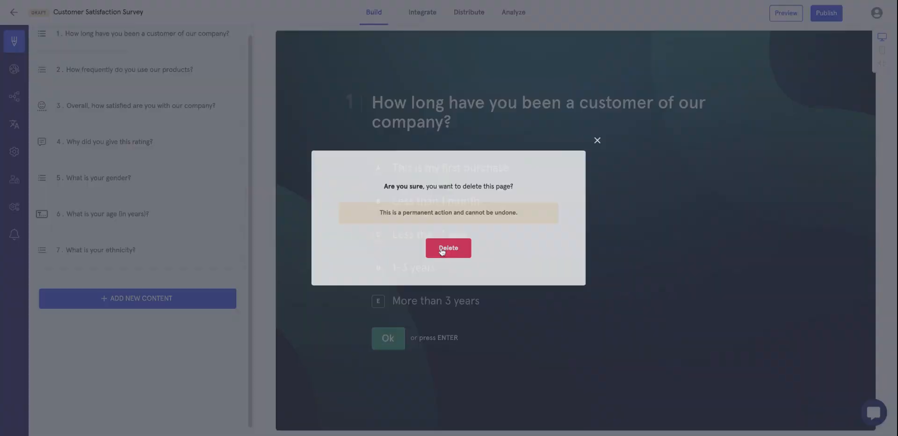
Confirm deleting the End page, then add and remove a description on Question 1.
left_click(442, 248)
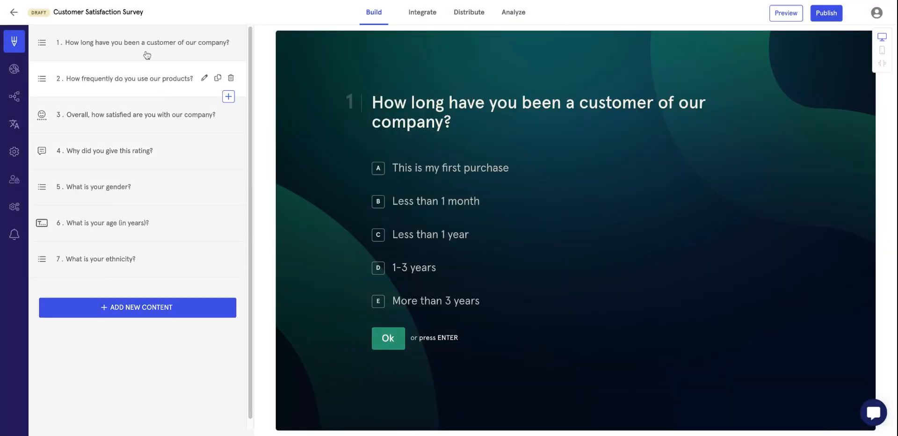
left_click(147, 55)
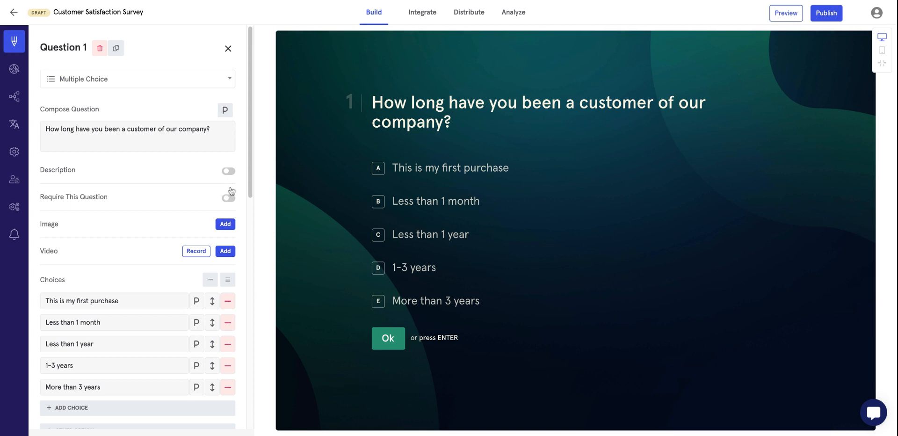
left_click(229, 172)
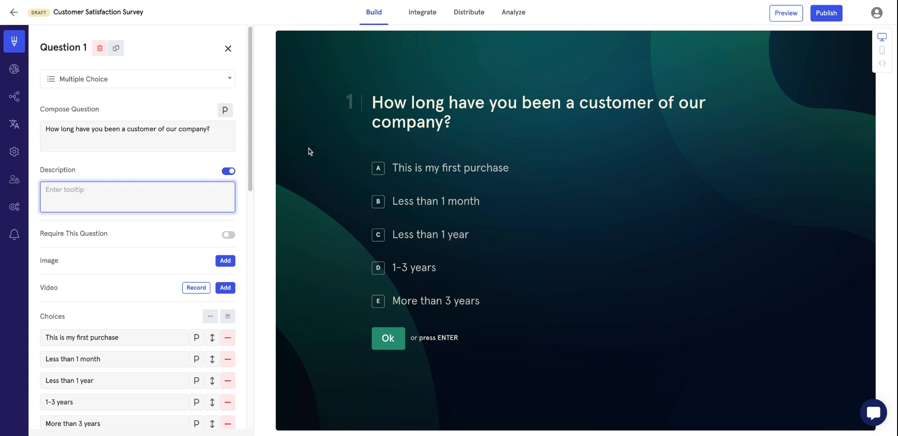
type("How")
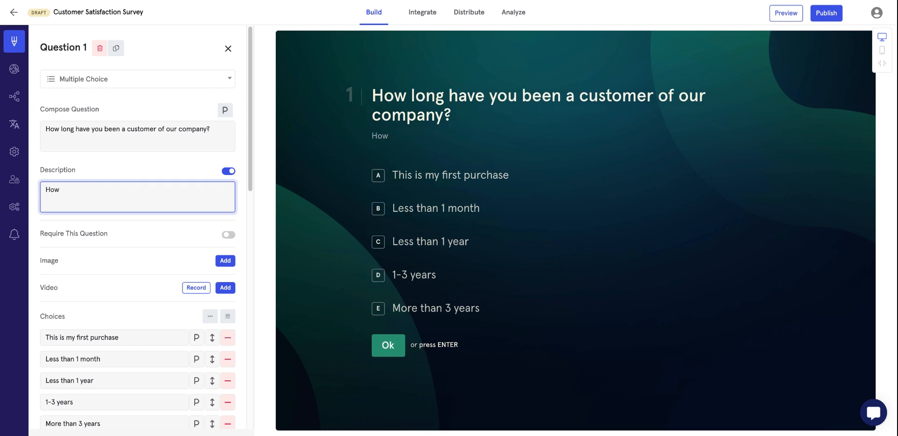
key("BackSpace")
key("BackSpace")
left_click(228, 171)
Toggle Question 1's Required setting on and off, then open its image picker.
left_click(228, 201)
left_click(228, 198)
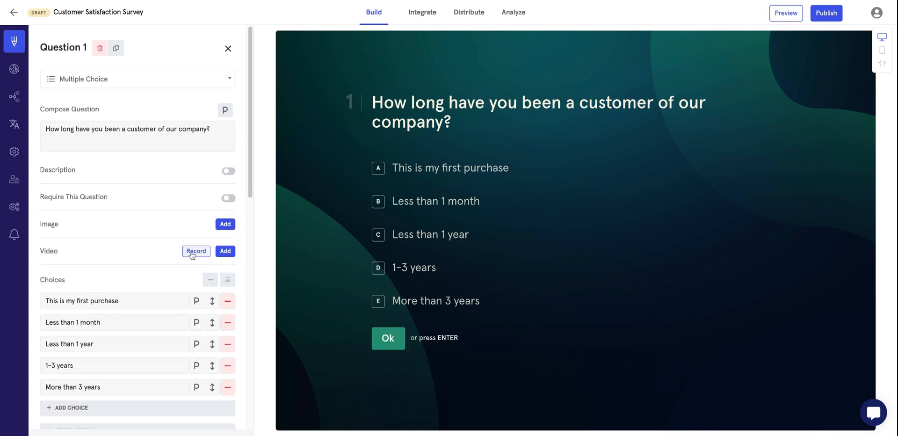
left_click(225, 225)
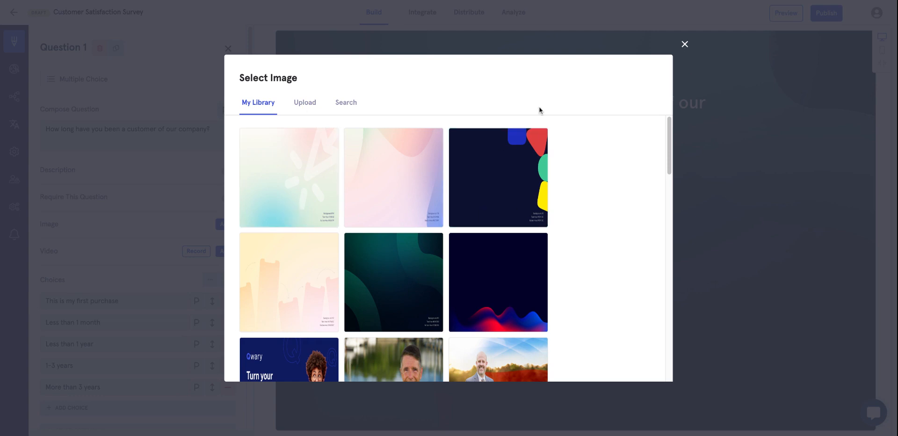
Check the Unsplash/Pixabay stock image sources, then close the picker without choosing an image.
left_click(346, 106)
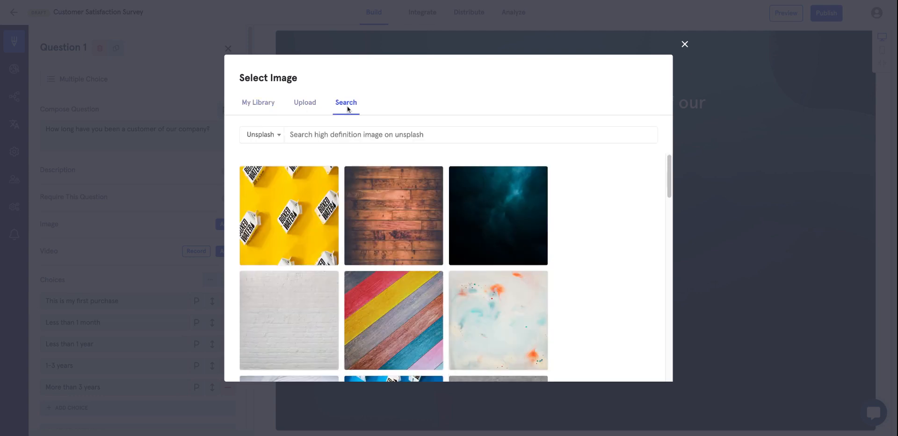
left_click(271, 136)
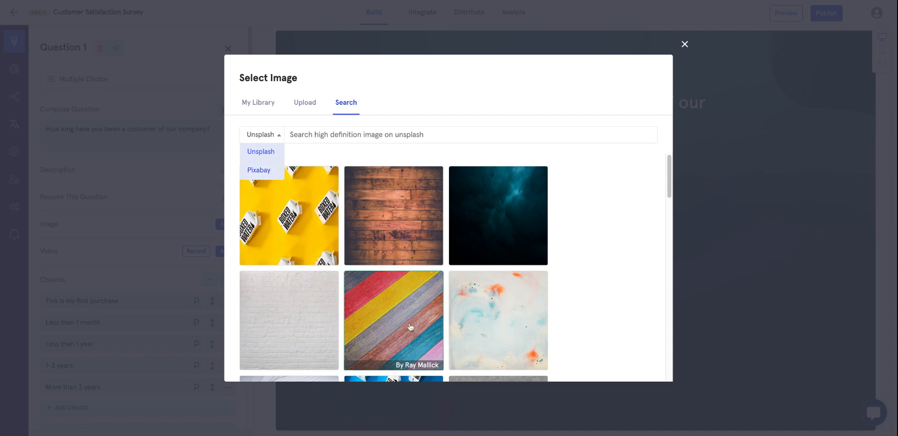
scroll(526, 199, "down", 4)
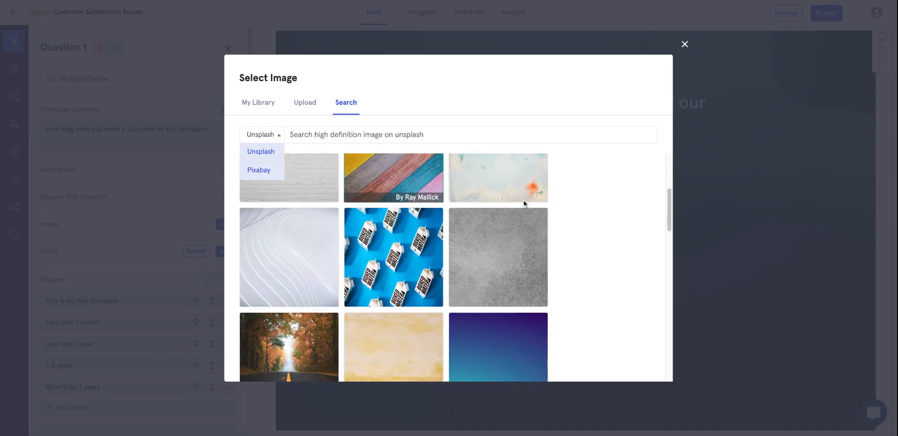
left_click(685, 44)
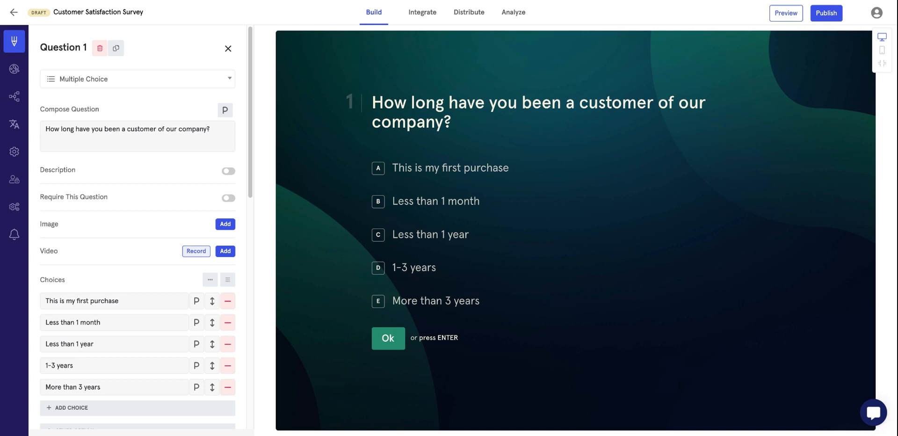
Cancel a webcam recording and attach the first library video to Question 1.
left_click(195, 251)
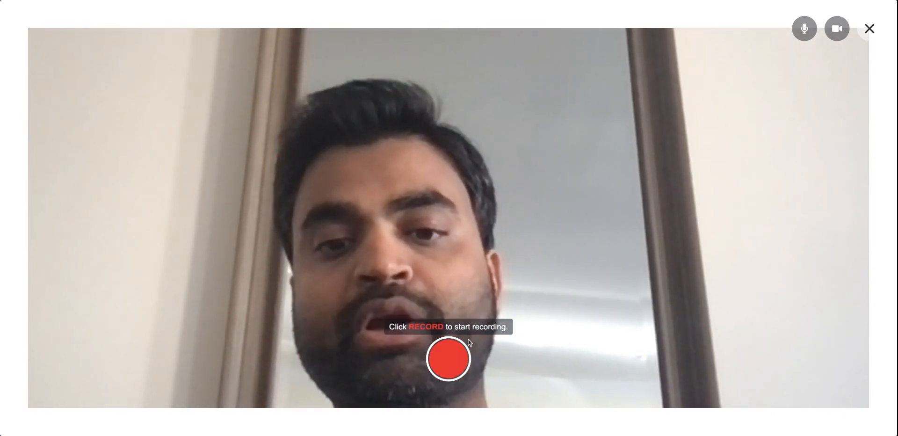
left_click(871, 29)
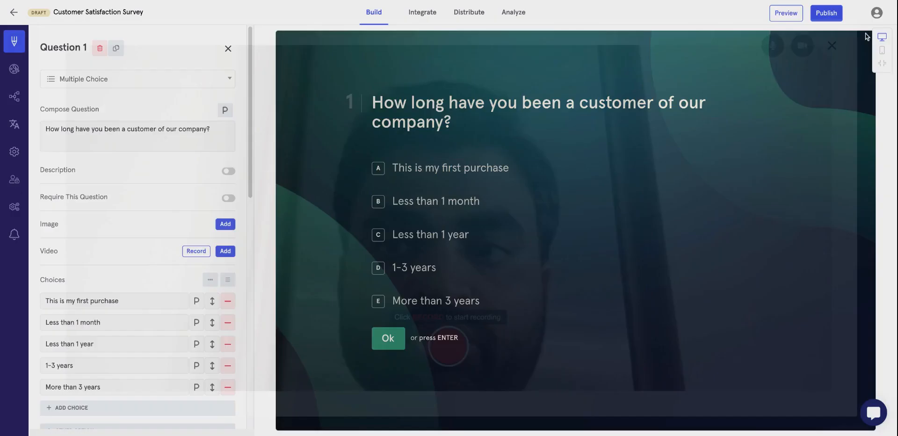
left_click(225, 251)
left_click(294, 171)
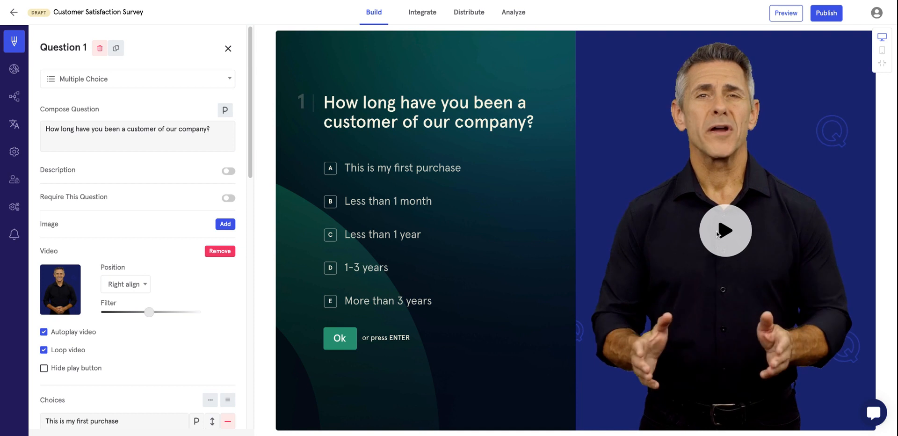
Remove the video from Question 1 and close its settings.
left_click(225, 251)
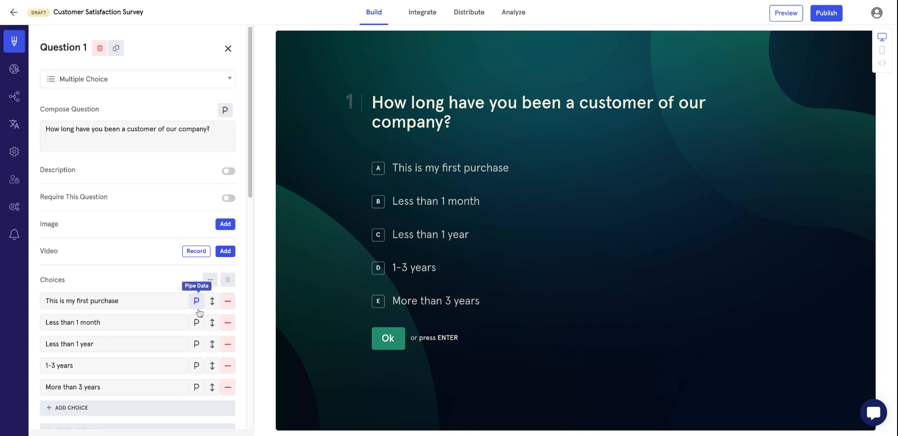
scroll(200, 314, "down", 1)
scroll(211, 122, "up", 1)
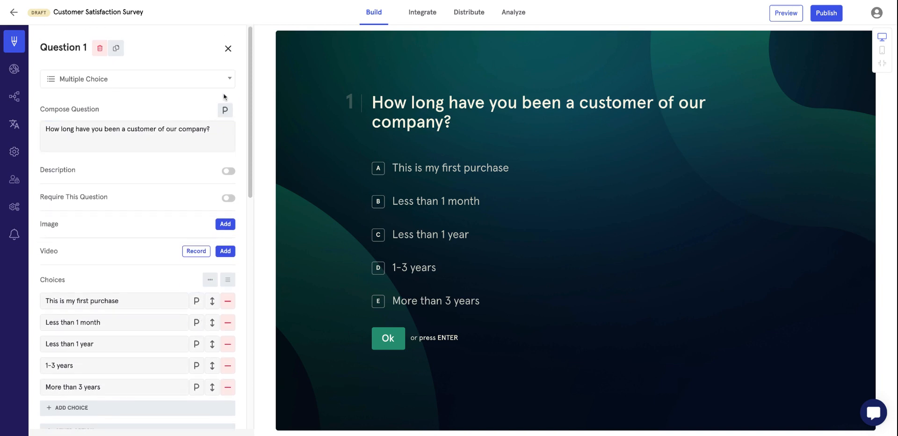
left_click(229, 49)
left_click(177, 307)
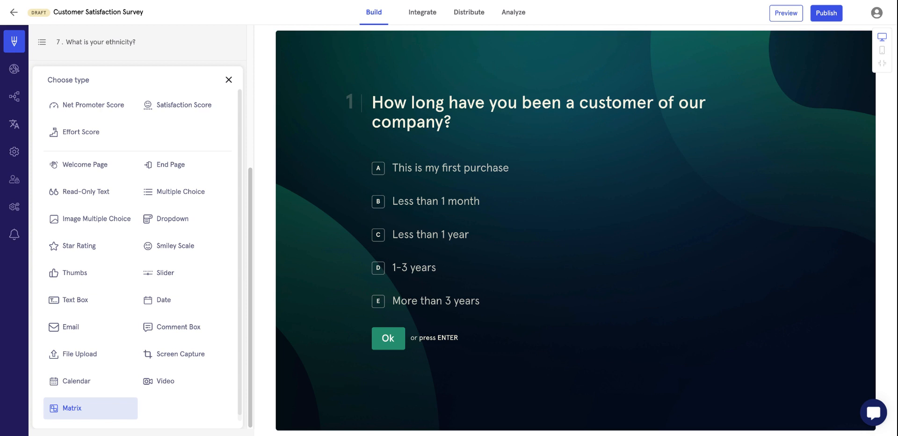
left_click(228, 81)
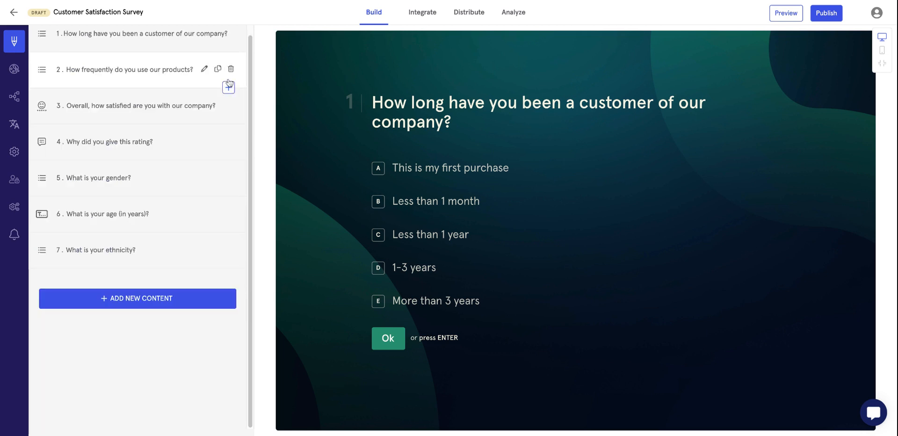
Preview Solid Vault, apply the What lies Beyond theme, and open its Customize settings.
left_click(8, 75)
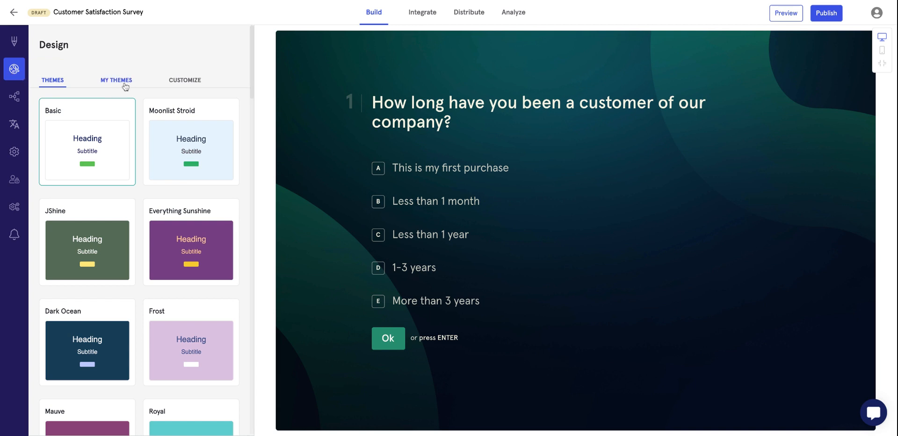
scroll(99, 302, "down", 10)
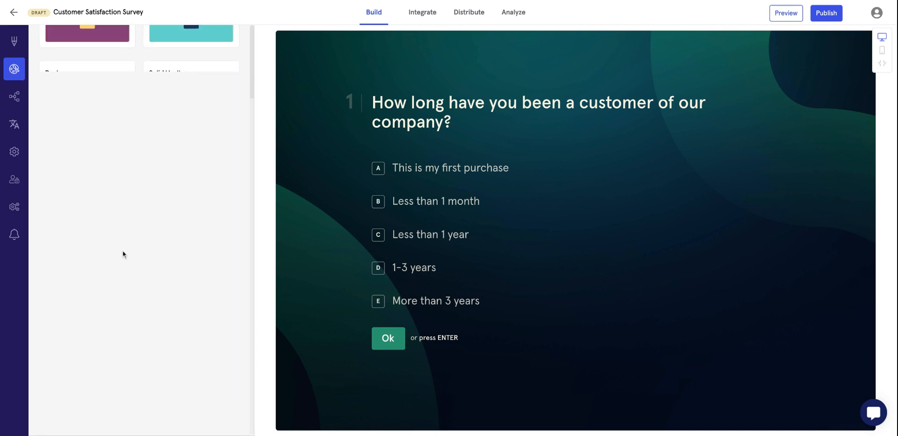
left_click(162, 132)
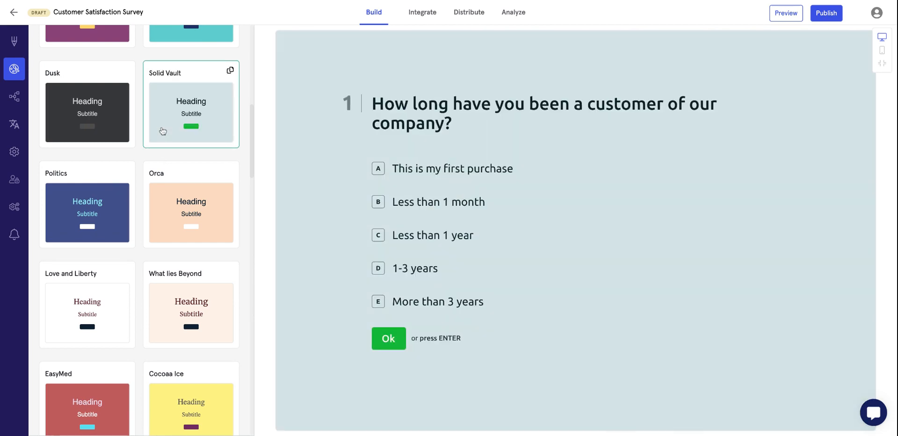
left_click(157, 312)
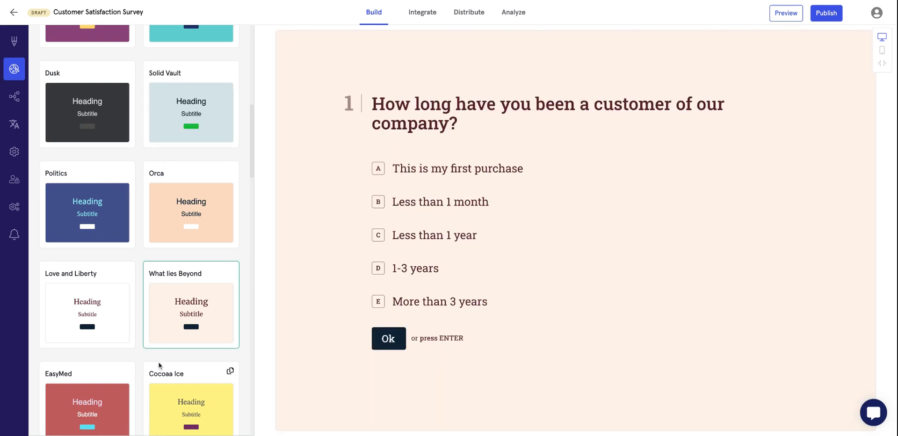
scroll(161, 328, "down", 3)
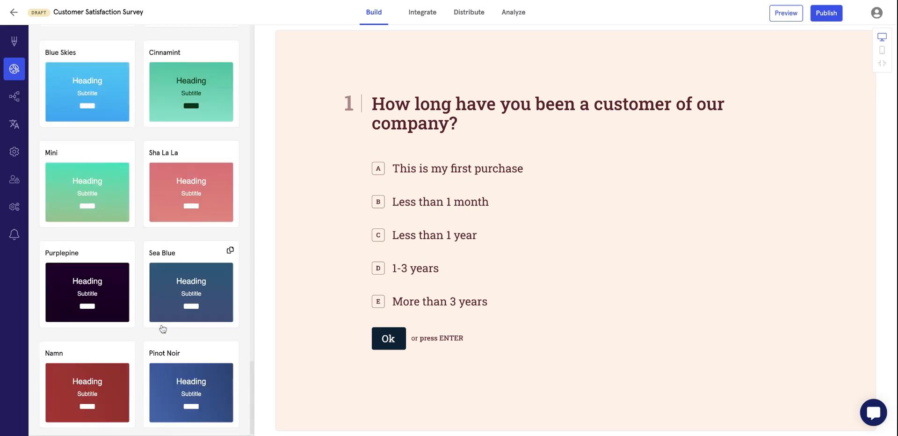
scroll(161, 364, "up", 10)
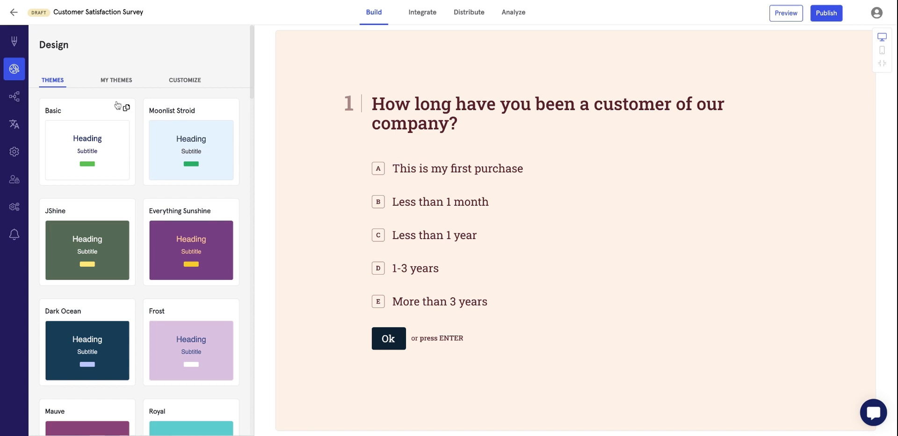
left_click(181, 82)
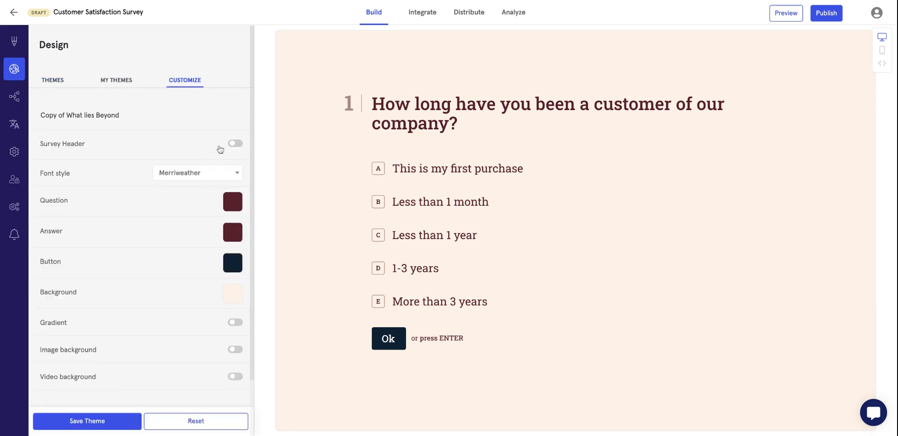
Turn on the survey header and add the ITrustCapital logo from My Library.
left_click(234, 145)
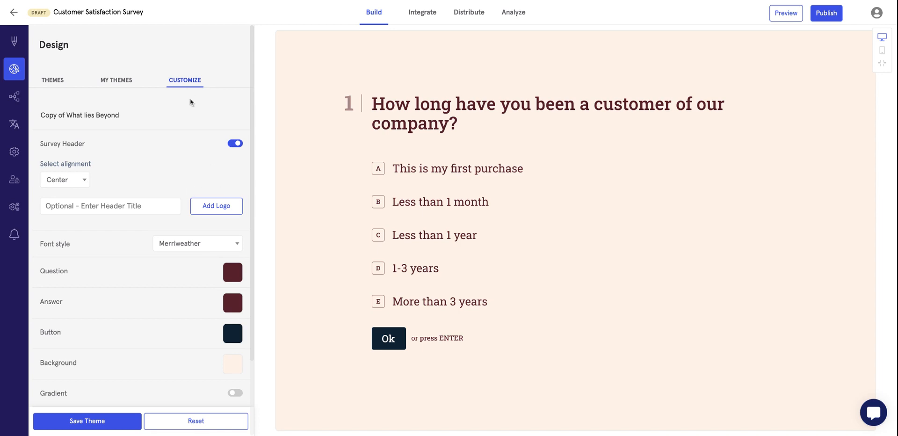
left_click(210, 206)
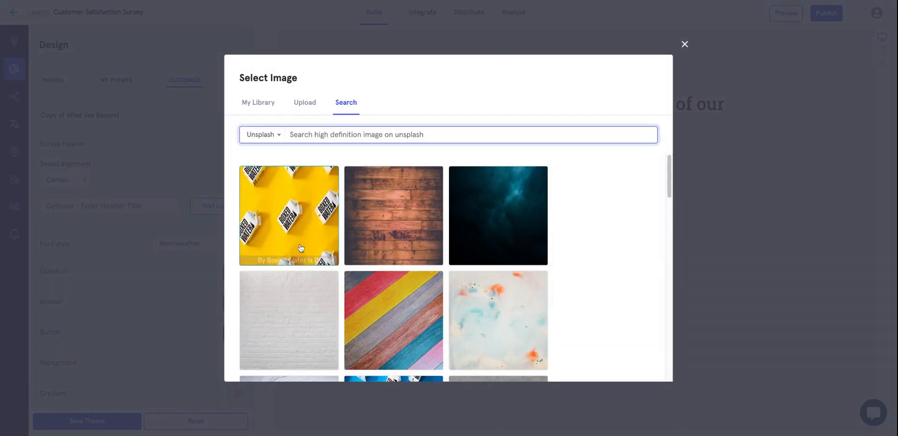
left_click(255, 102)
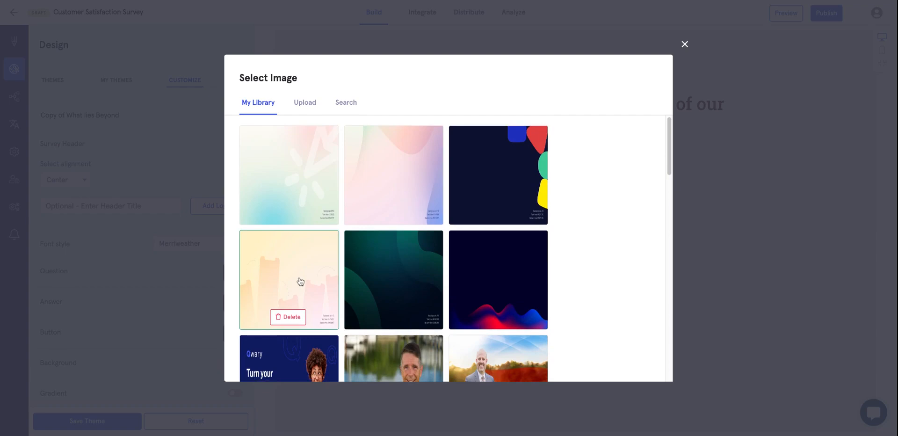
scroll(301, 290, "down", 8)
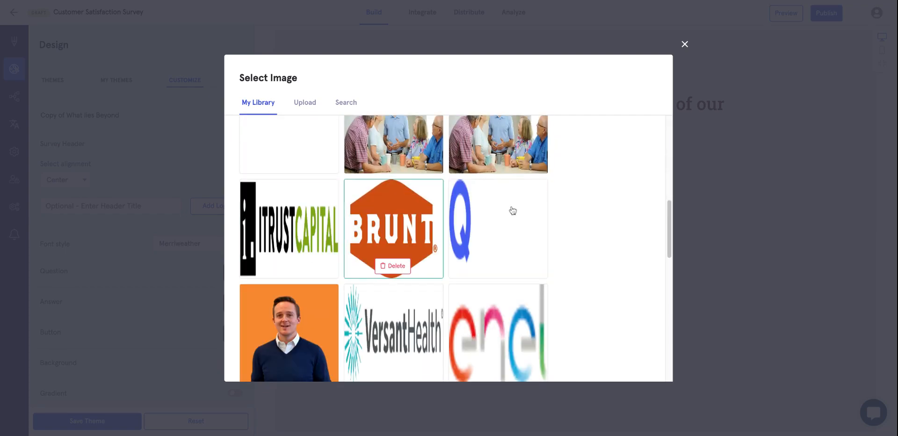
left_click(313, 209)
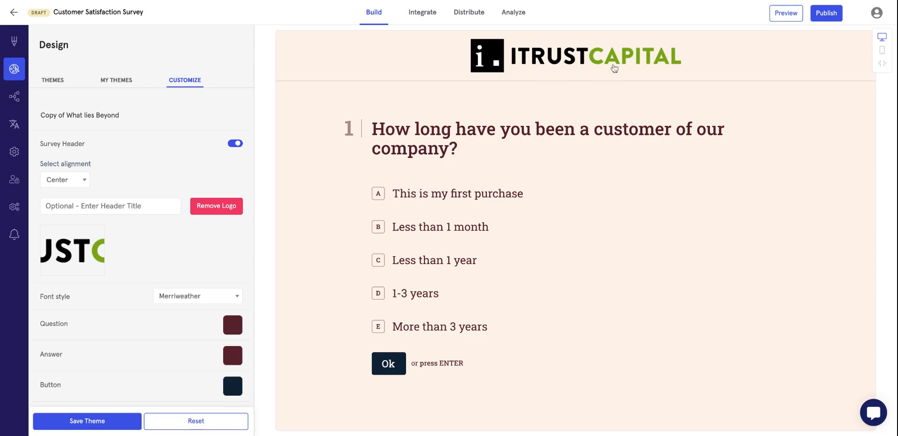
Keep the header alignment Center and switch on Video background.
left_click(79, 187)
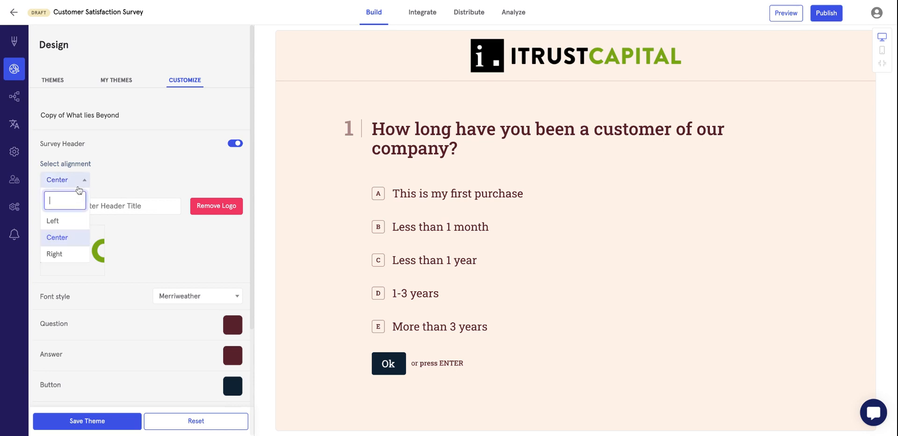
left_click(140, 241)
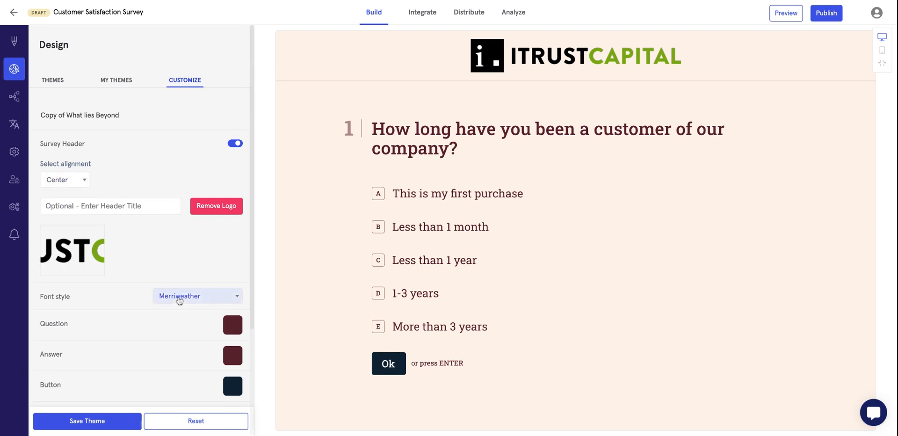
scroll(187, 259, "down", 3)
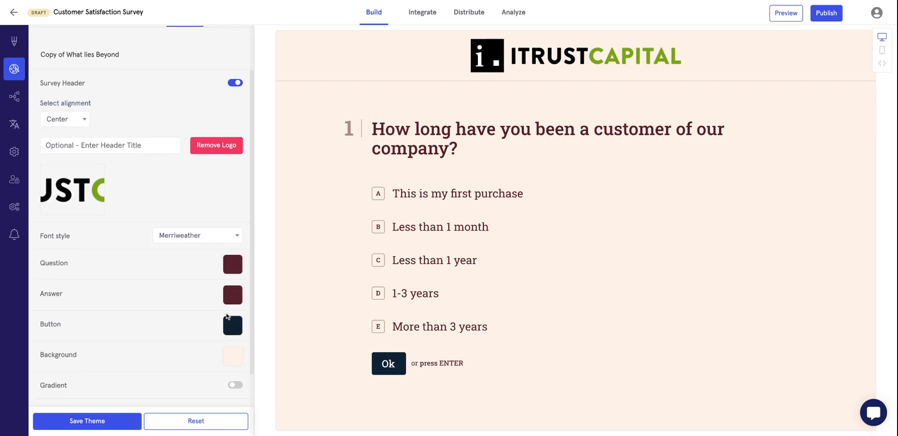
scroll(231, 327, "down", 4)
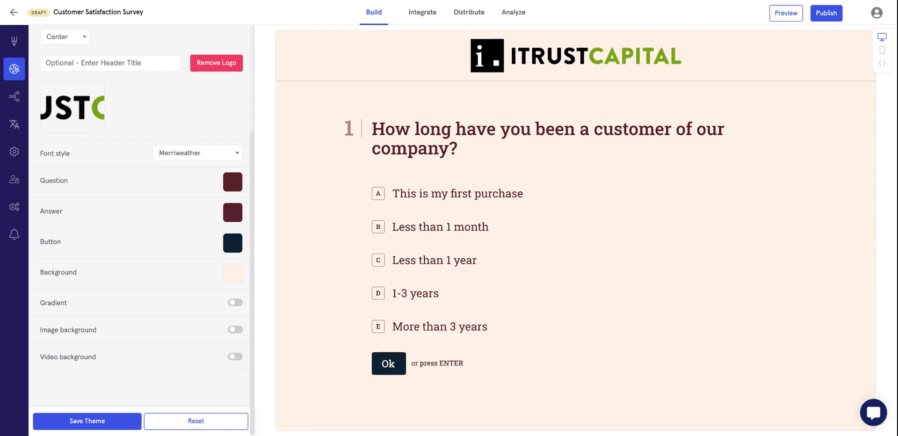
left_click(235, 356)
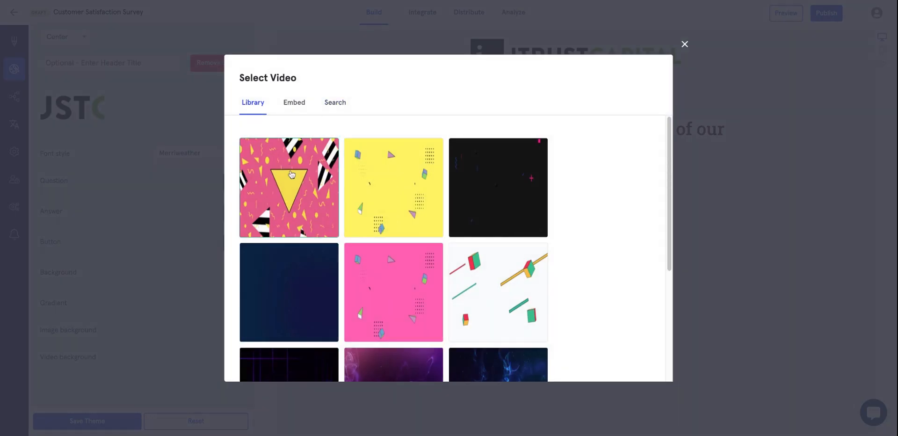
Apply the yellow shapes video background, then toggle Video background off and back on.
left_click(368, 174)
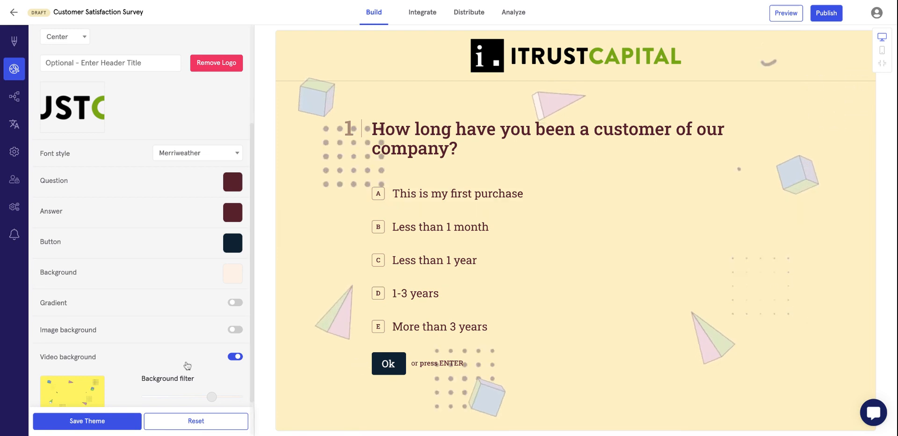
scroll(188, 366, "down", 2)
left_click(235, 310)
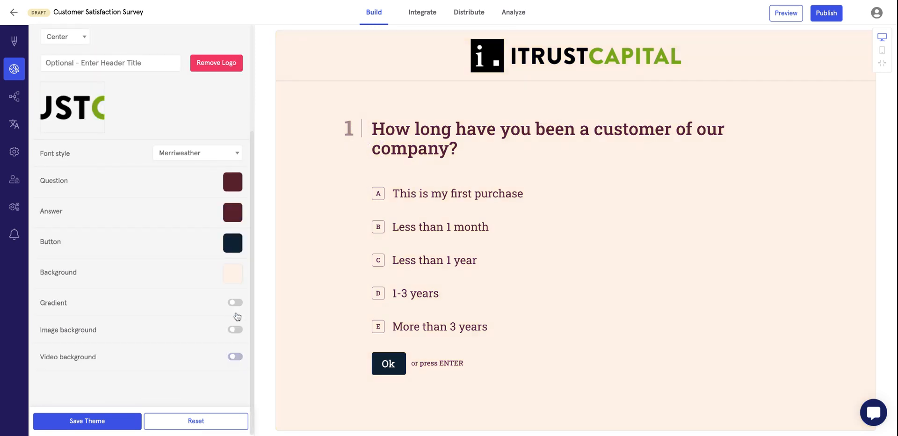
left_click(236, 356)
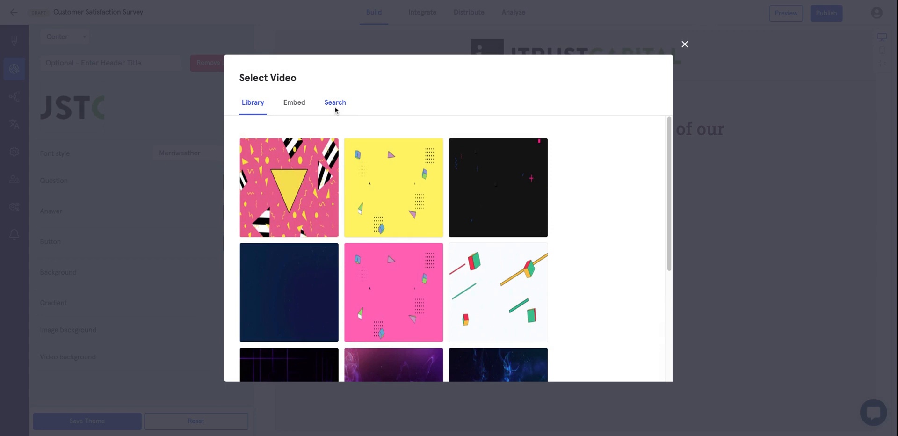
Apply the Christmas fireplace video from online search, lighten its Background filter, then remove it.
left_click(335, 104)
left_click(322, 133)
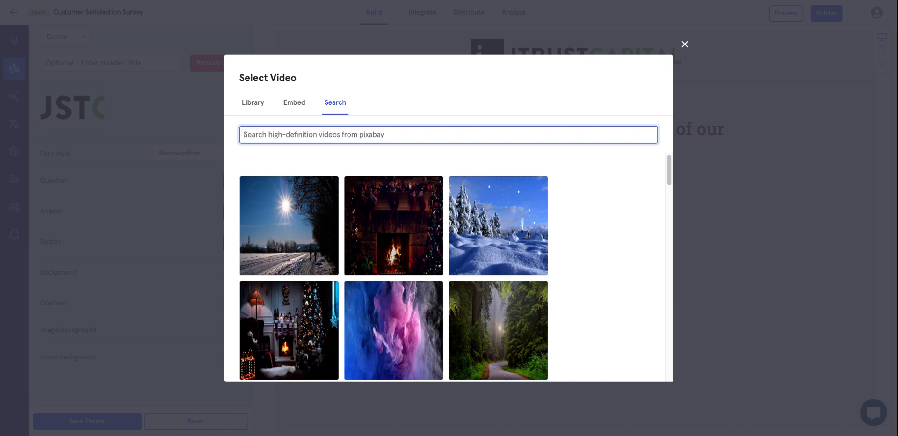
left_click(333, 286)
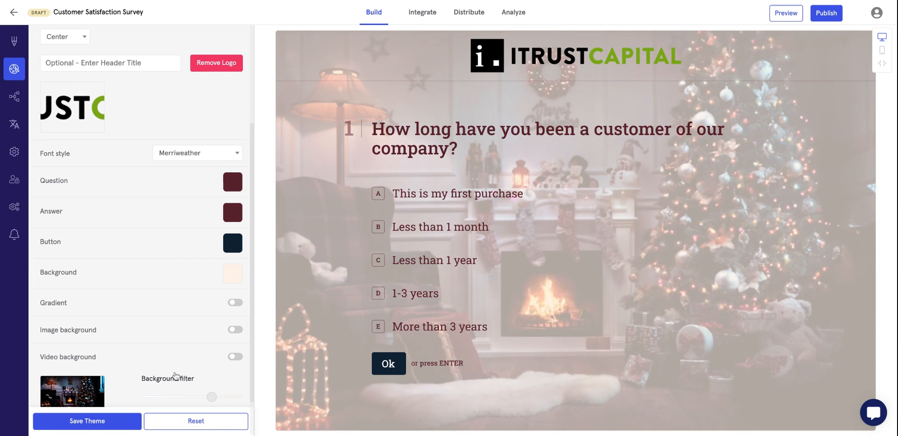
scroll(176, 376, "down", 1)
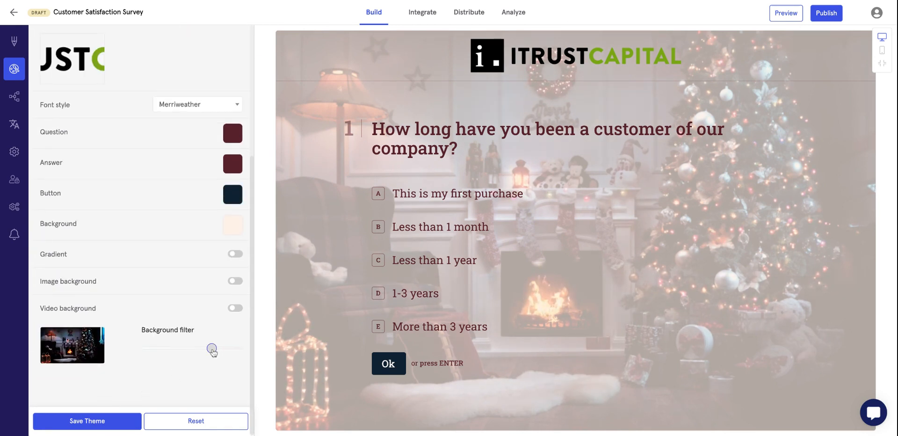
left_click_drag(211, 348, 171, 349)
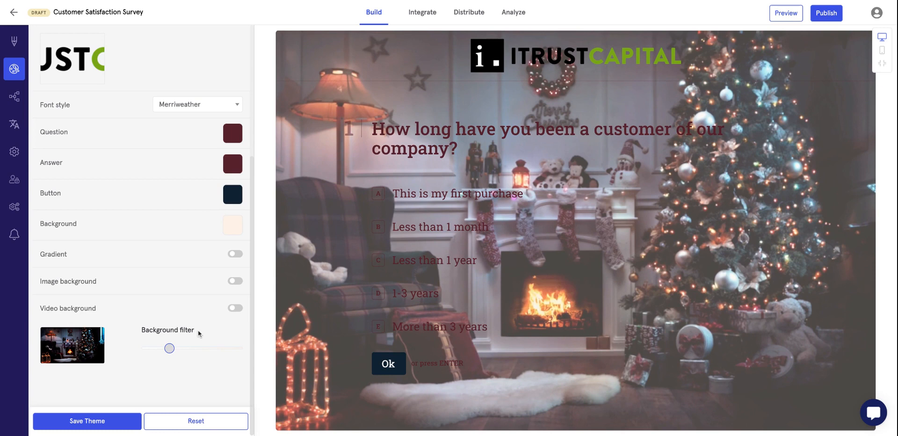
left_click(234, 310)
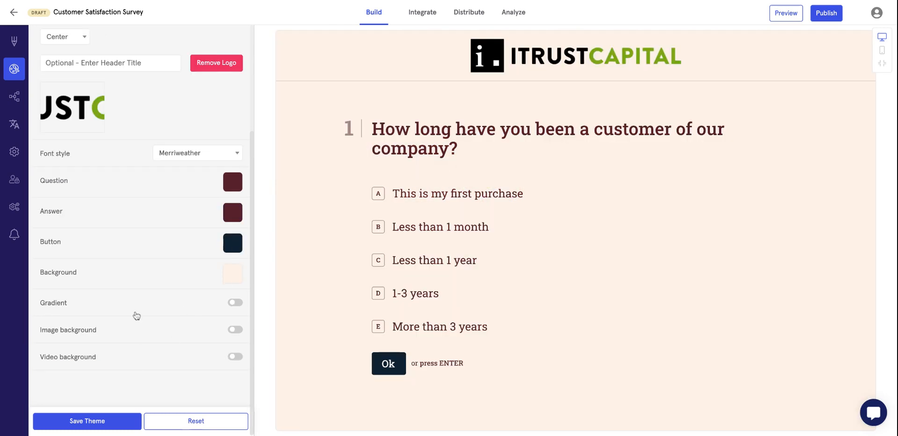
Save the customised theme, review it under MY THEMES, and open the survey's Logic view.
left_click(86, 426)
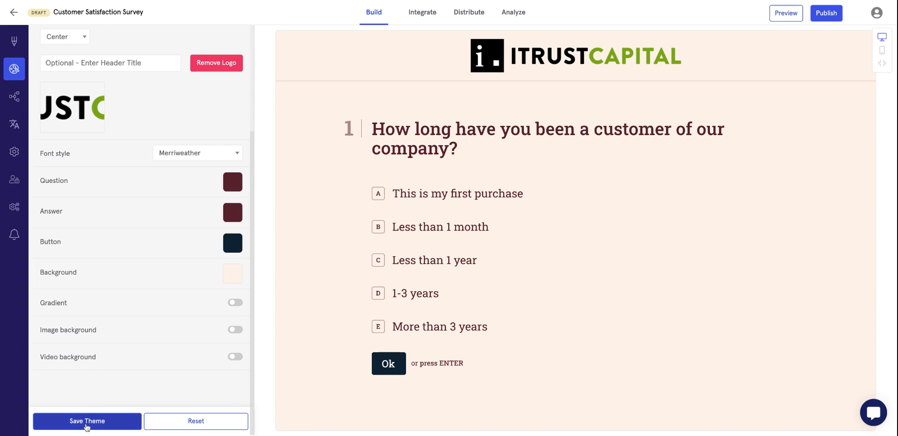
scroll(117, 154, "up", 3)
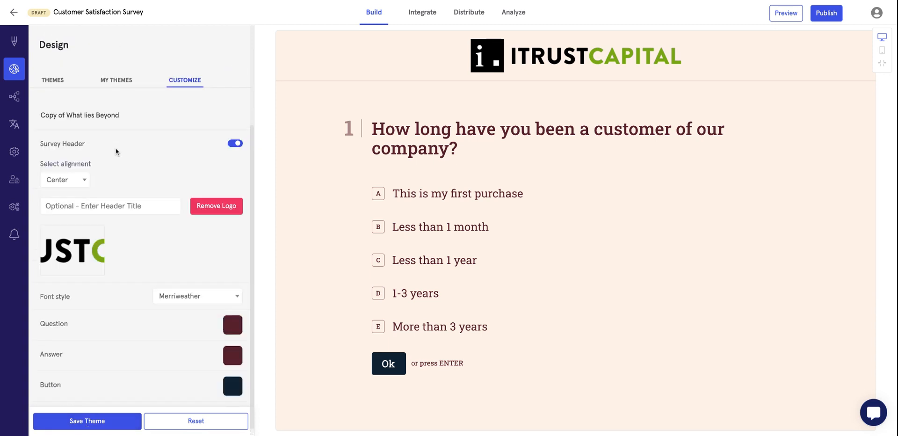
left_click(121, 78)
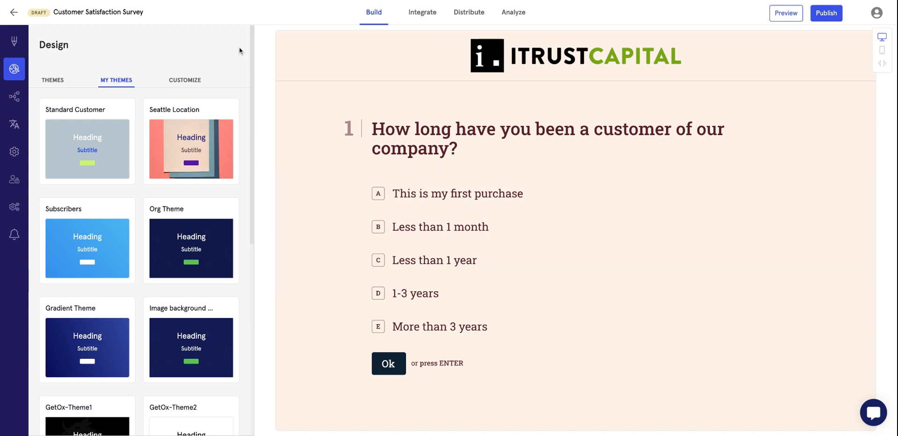
left_click(13, 99)
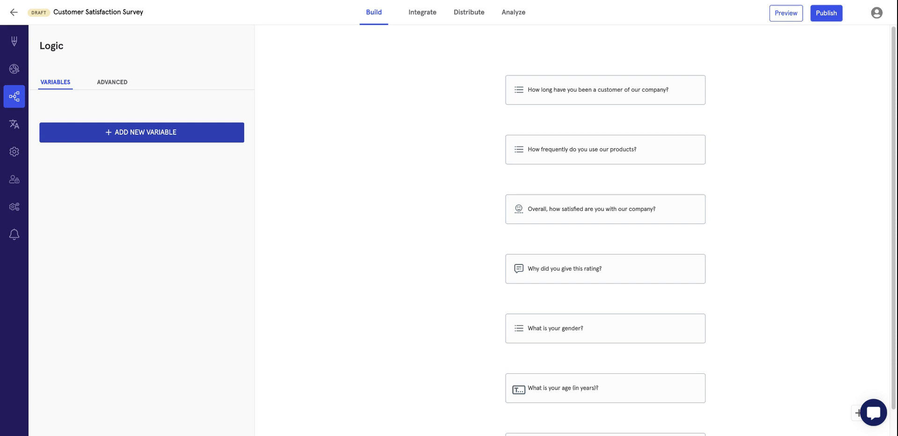
left_click(122, 134)
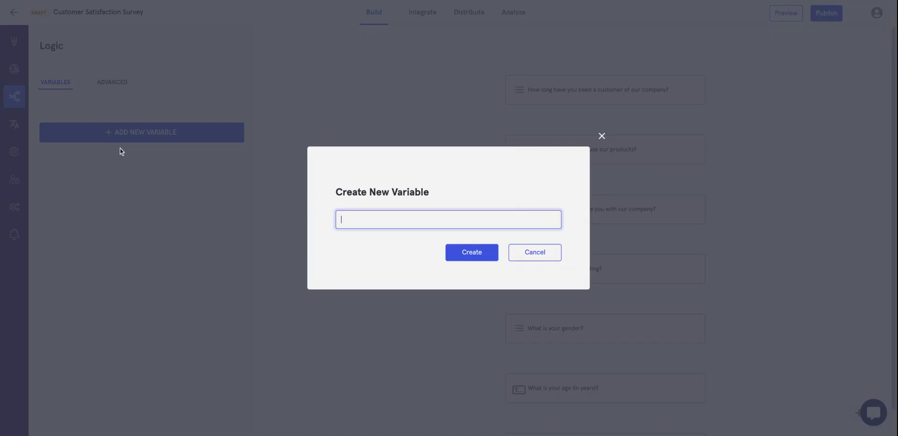
type("product")
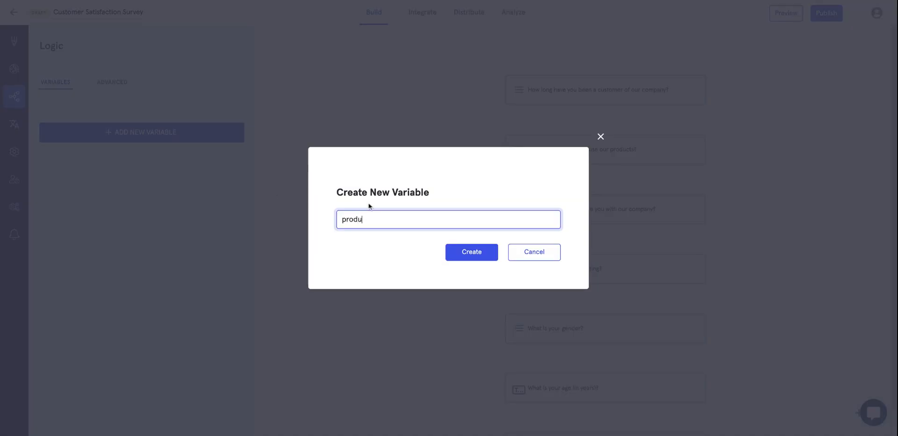
left_click(454, 255)
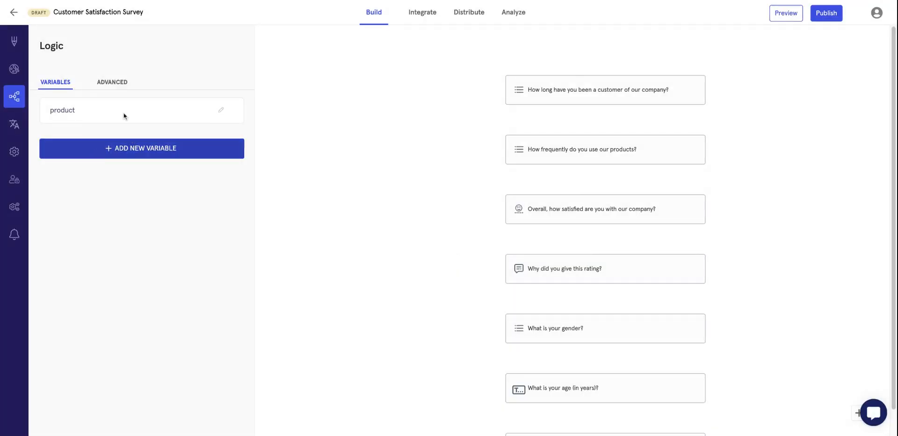
left_click(476, 21)
left_click(264, 139)
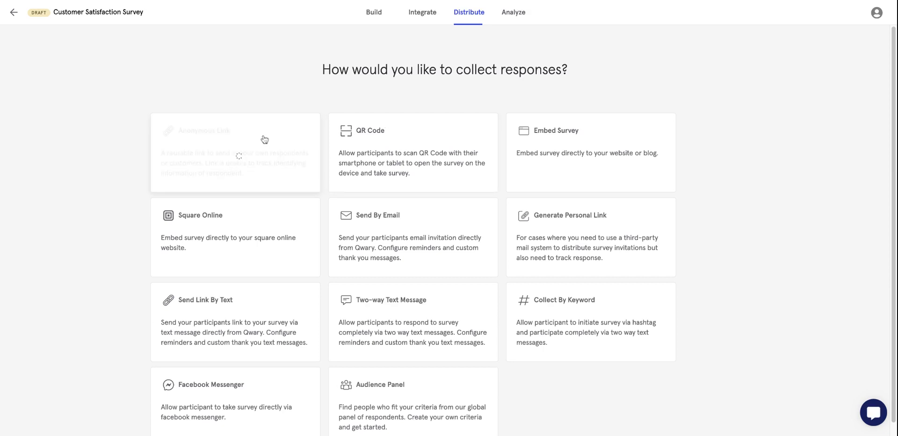
left_click(464, 89)
left_click(464, 89)
key("shift+End")
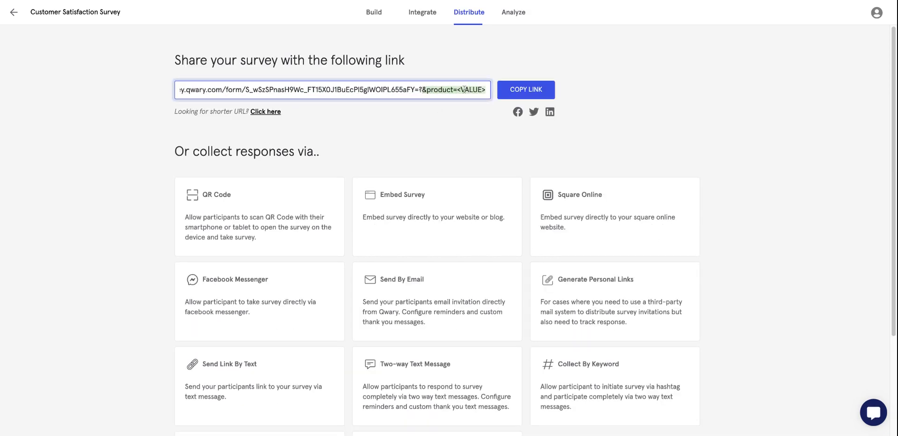
left_click(459, 90)
key("shift+Right")
key("shift+Right")
key("shift+Right")
key("shift+Right")
key("shift+Right")
key("shift+Right")
key("shift+Right")
left_click(458, 90)
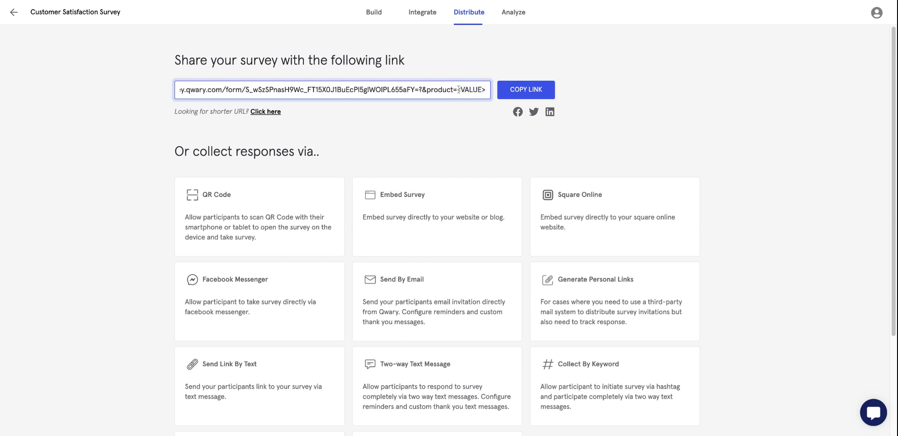
double_click(484, 90)
left_click(459, 92)
left_click(378, 18)
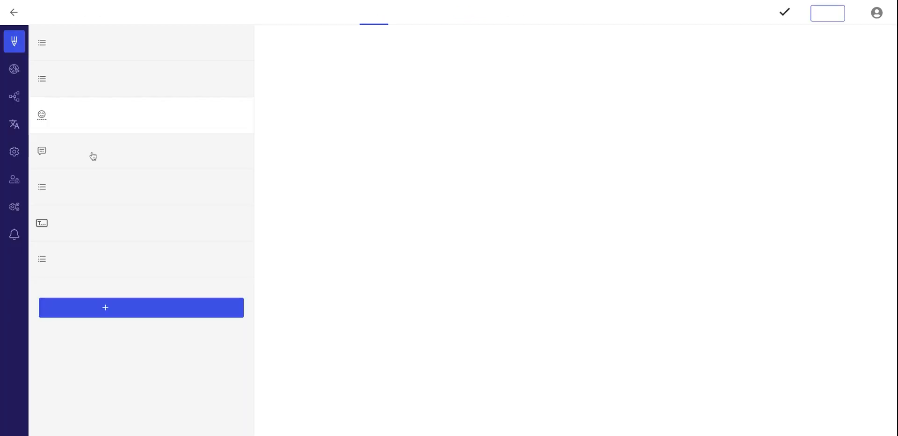
Draft an Advanced logic rule: customer-duration question is any of 'Less than 1 month', 'This is my first purchase'.
left_click(18, 100)
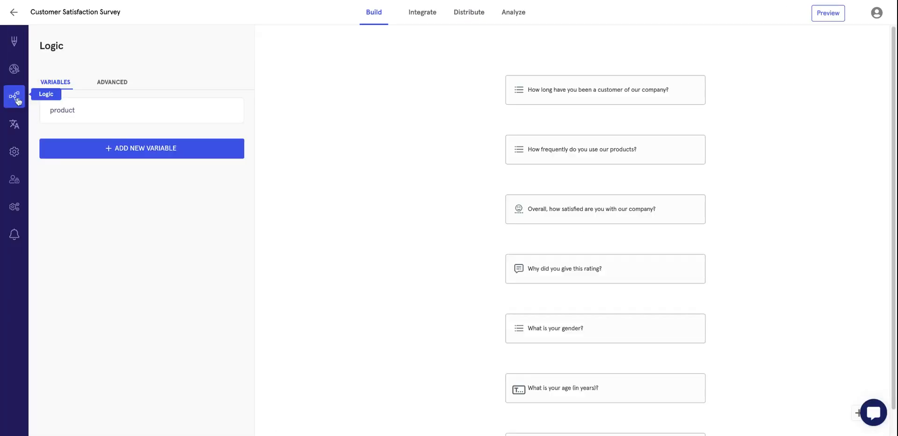
left_click(110, 88)
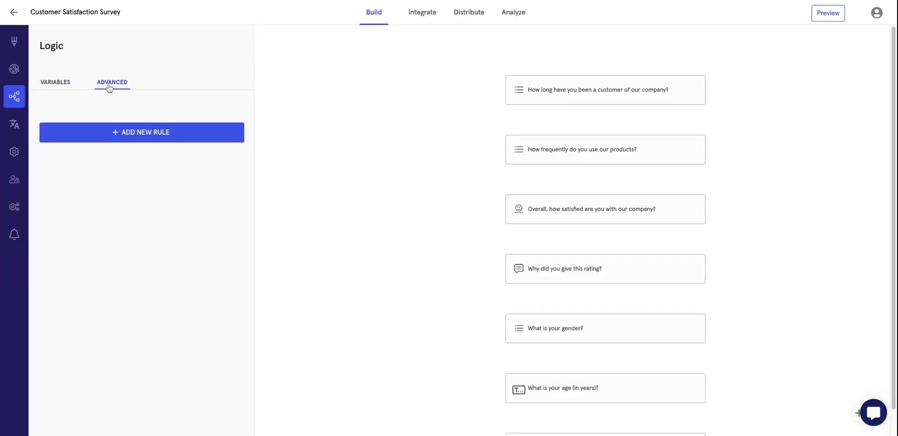
left_click(124, 134)
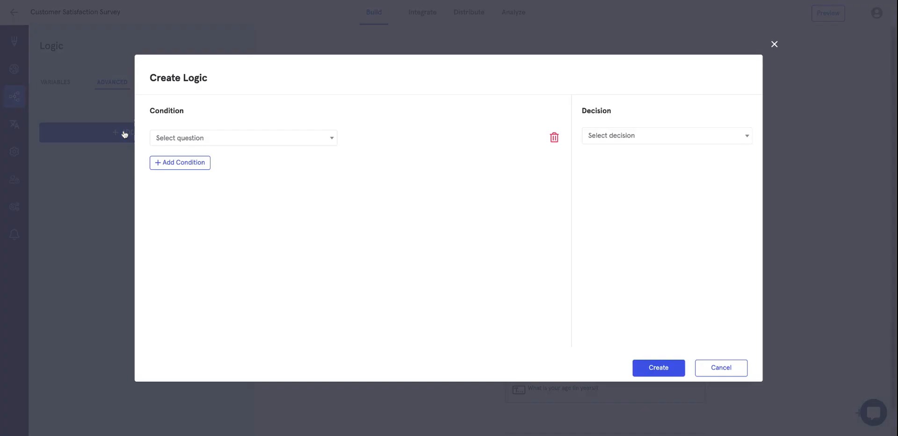
left_click(204, 144)
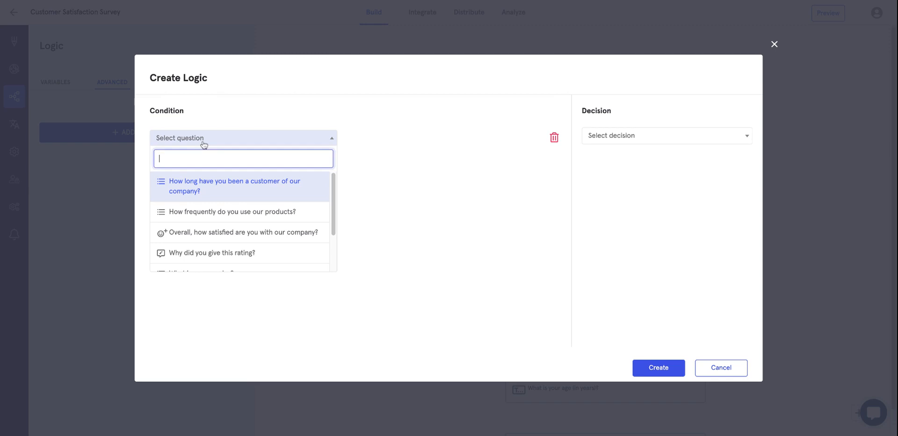
left_click(206, 195)
left_click(370, 138)
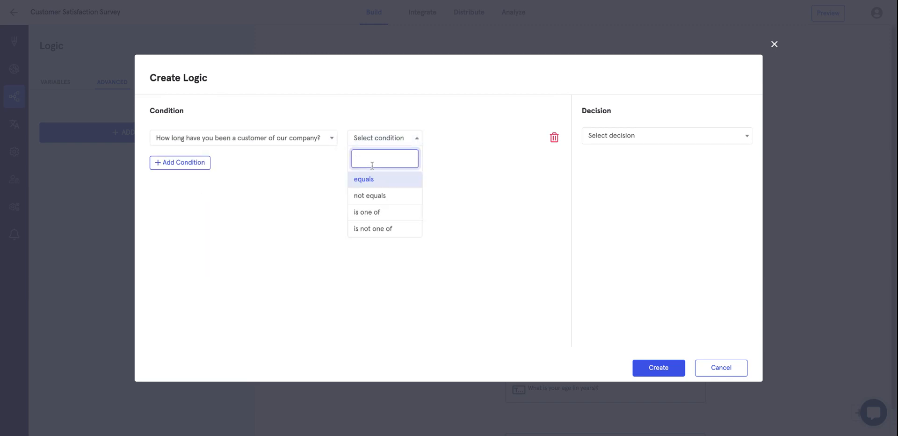
left_click(365, 213)
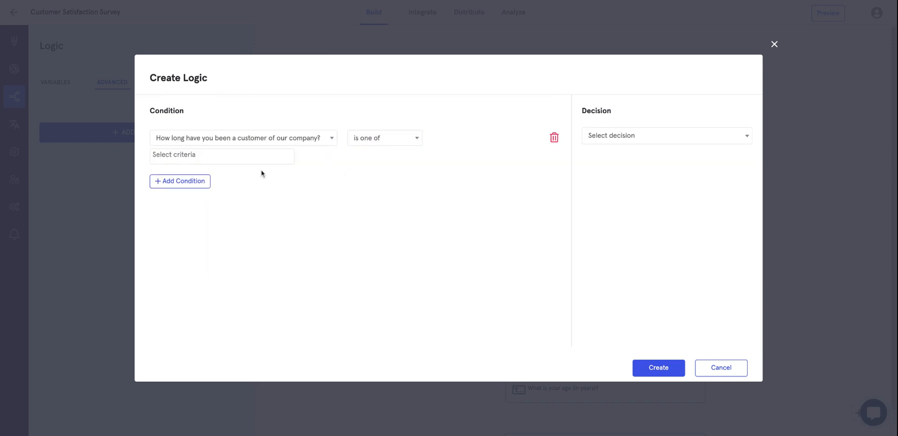
left_click(253, 158)
left_click(232, 189)
left_click(231, 161)
left_click(226, 173)
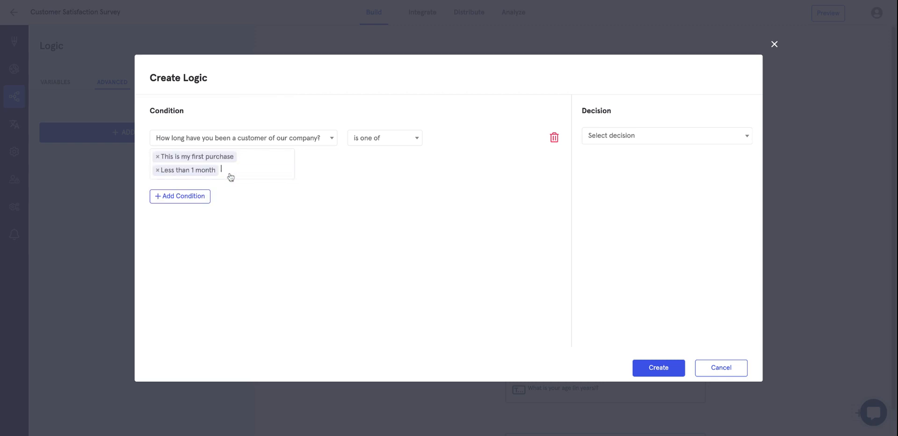
Try disqualify, Redirect on completion and jump-to-satisfaction-question decisions, then cancel the rule.
left_click(641, 141)
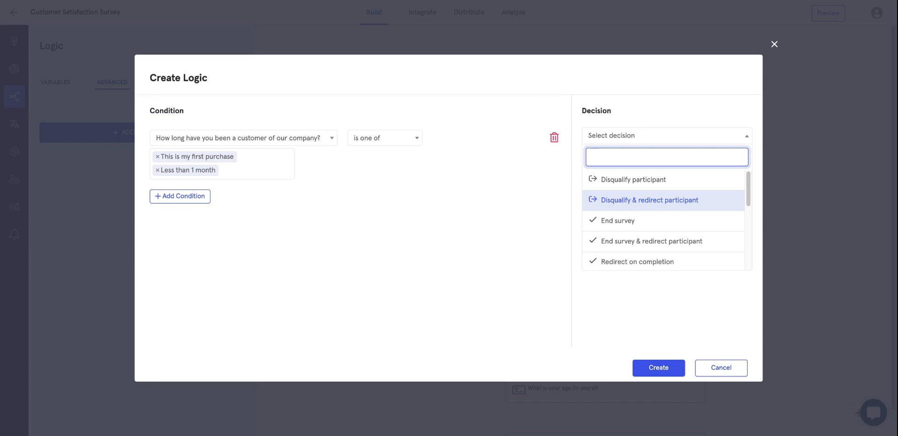
key("Return")
left_click(612, 161)
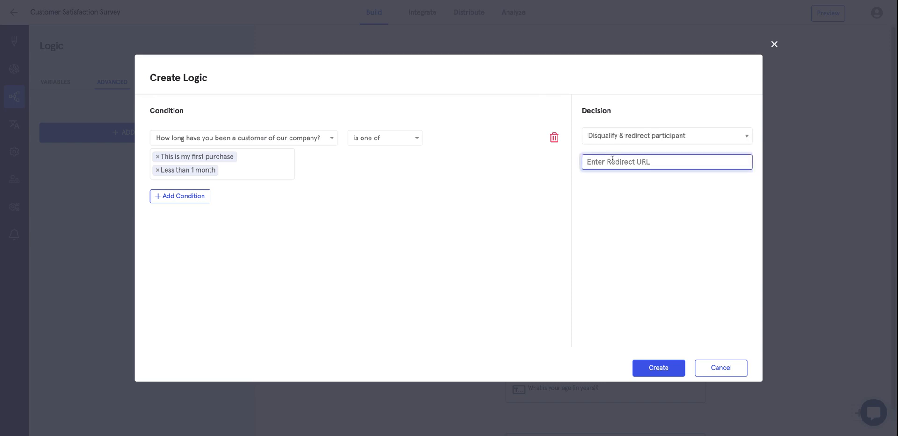
left_click(613, 136)
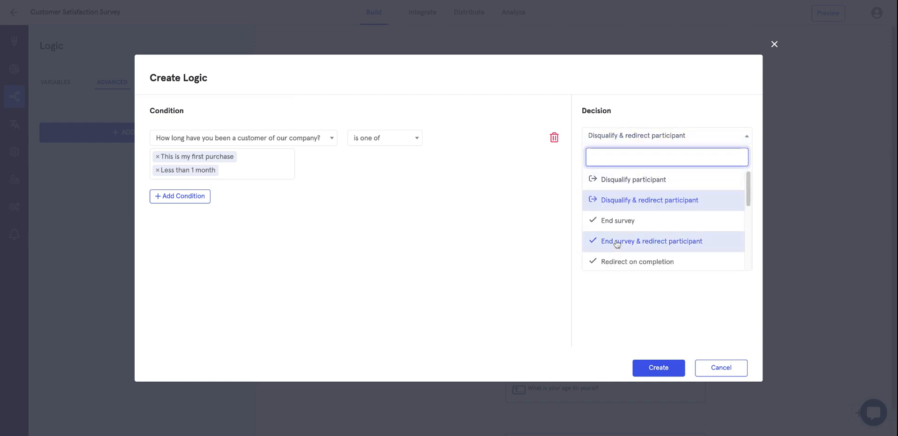
scroll(617, 243, "down", 1)
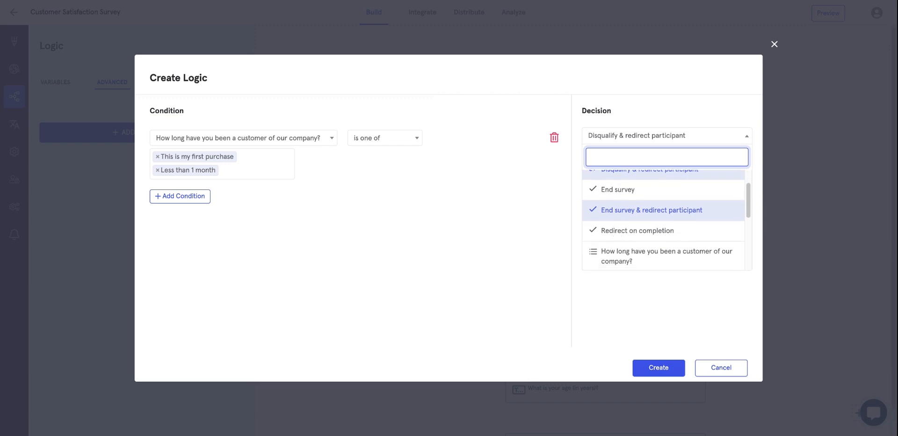
left_click(614, 237)
left_click(611, 163)
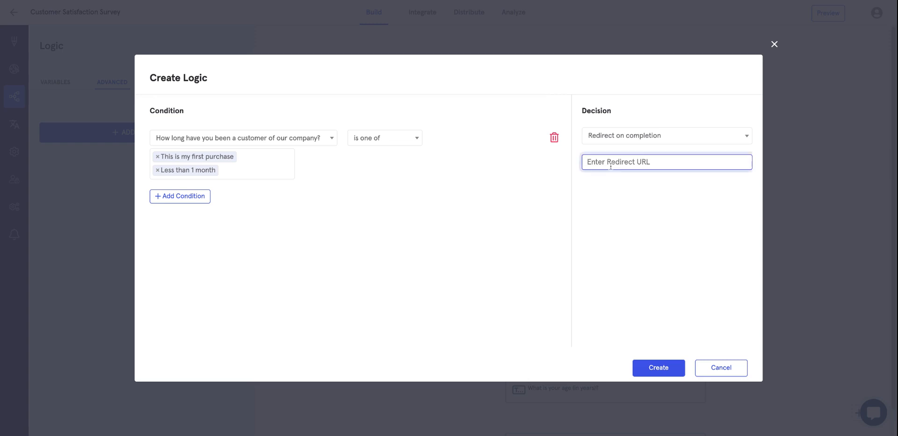
left_click(620, 138)
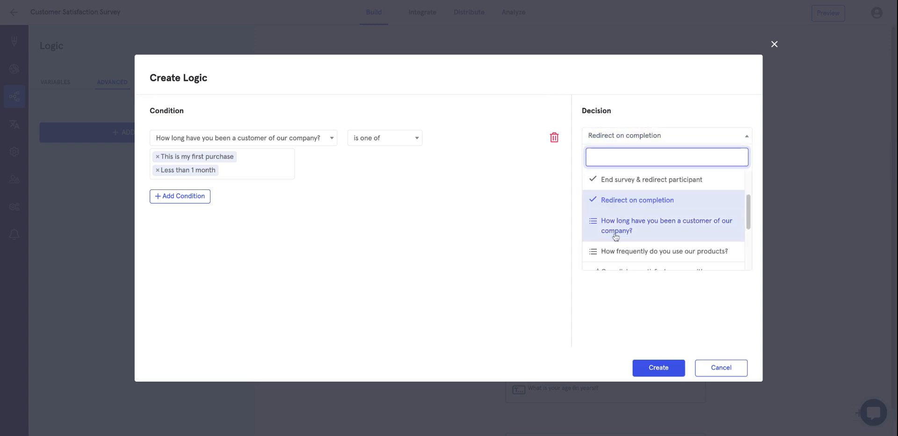
scroll(616, 237, "down", 2)
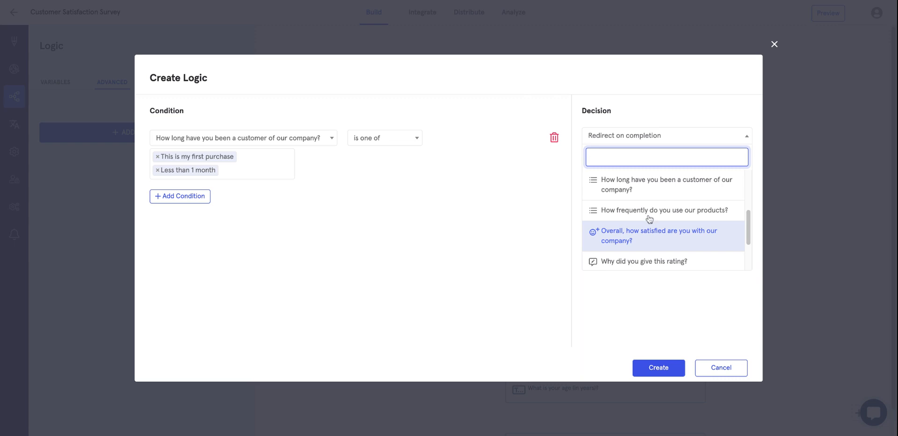
left_click(661, 235)
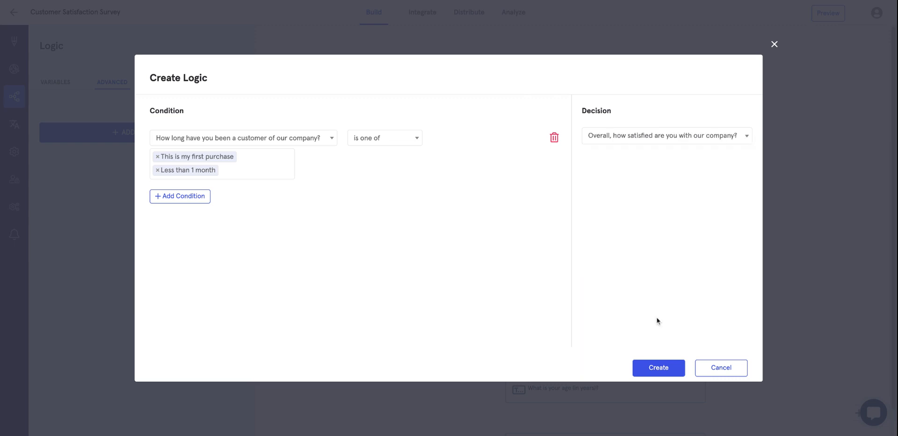
left_click(722, 370)
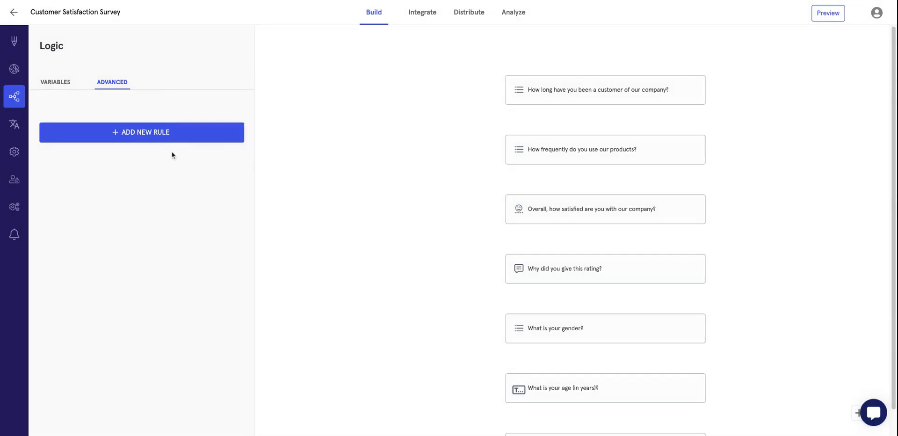
Add Spanish and Amharic as translation languages and auto-translate the survey into each.
left_click(13, 124)
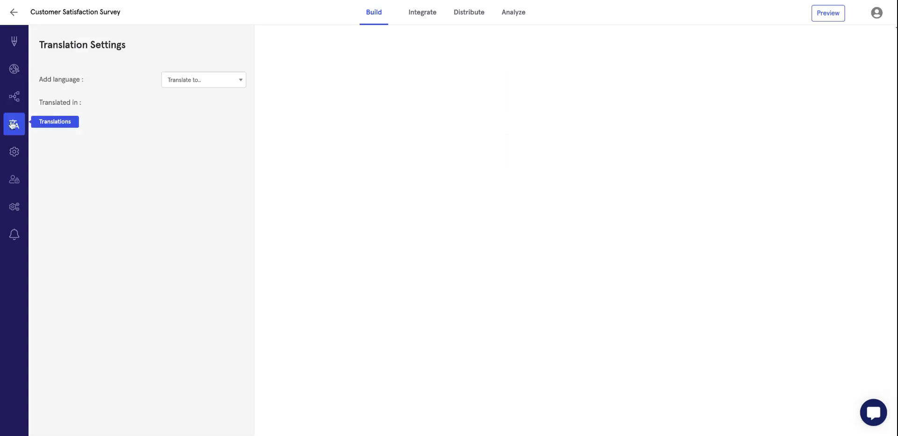
left_click(190, 81)
type("span")
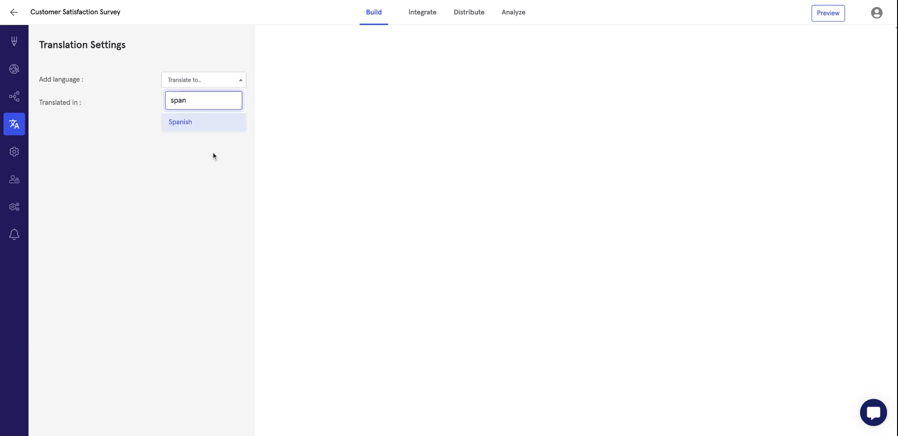
left_click(214, 126)
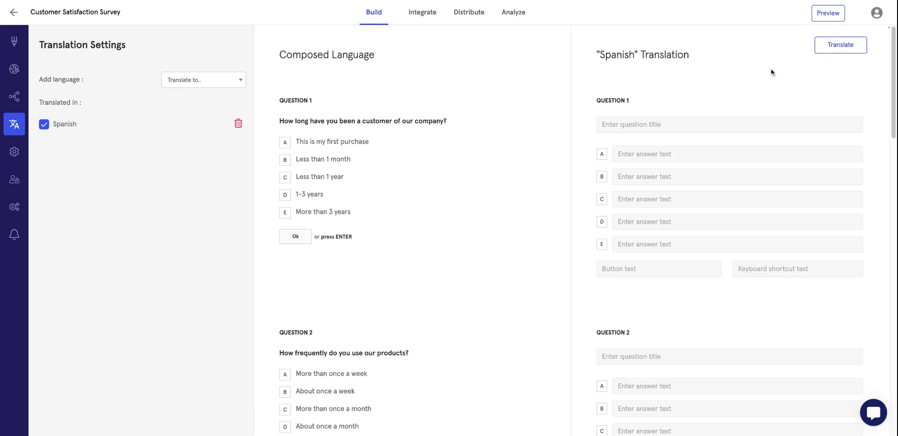
left_click(847, 47)
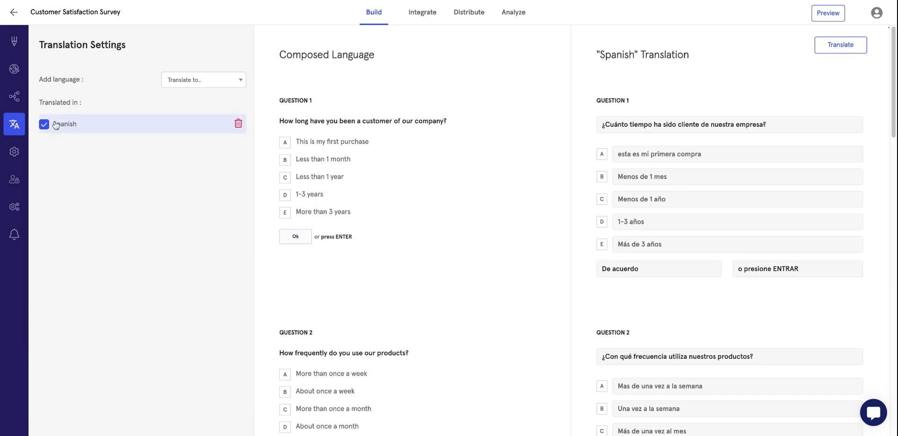
left_click(208, 80)
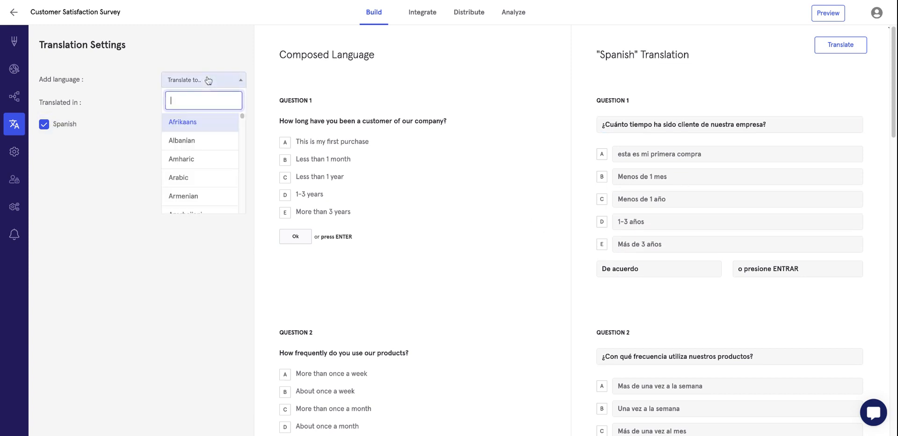
left_click(192, 160)
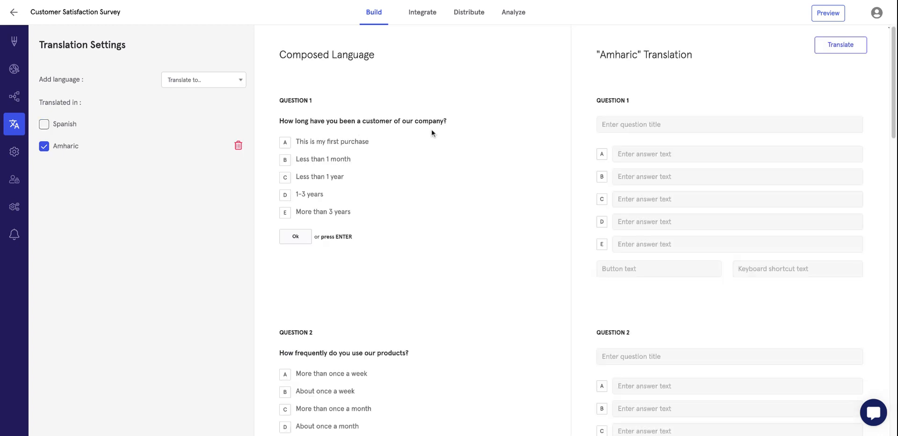
left_click(838, 47)
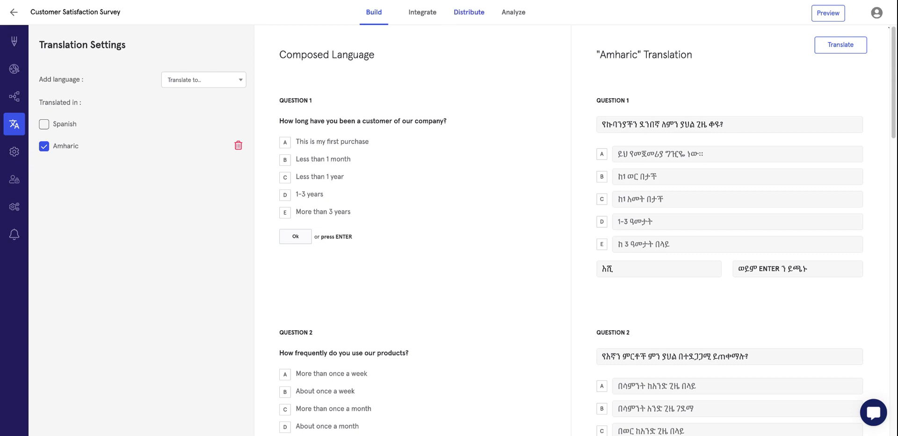
On the Distribute tab, copy the Spanish-language survey link.
left_click(469, 11)
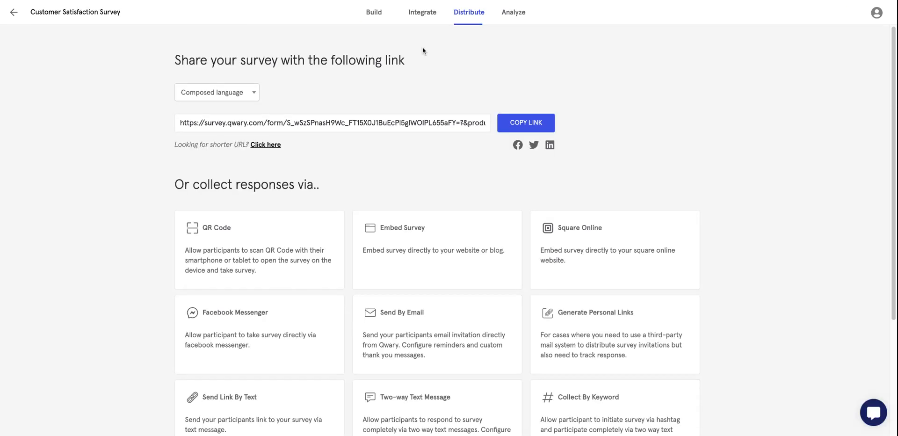
left_click(239, 93)
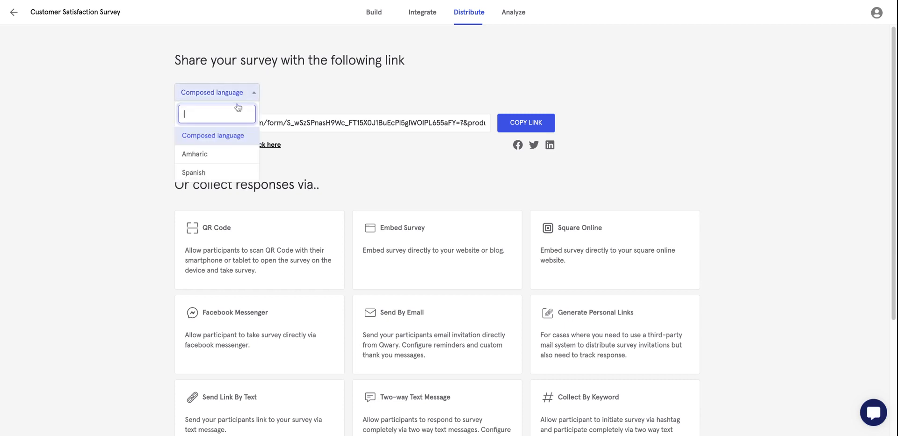
left_click(220, 172)
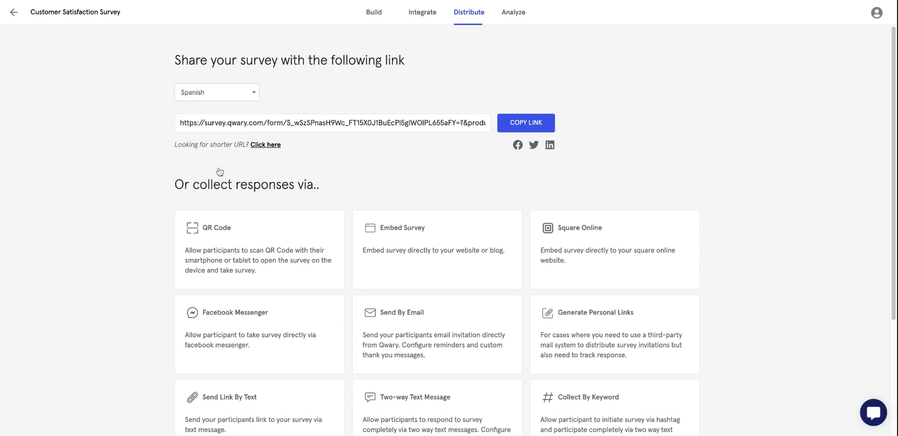
left_click(531, 125)
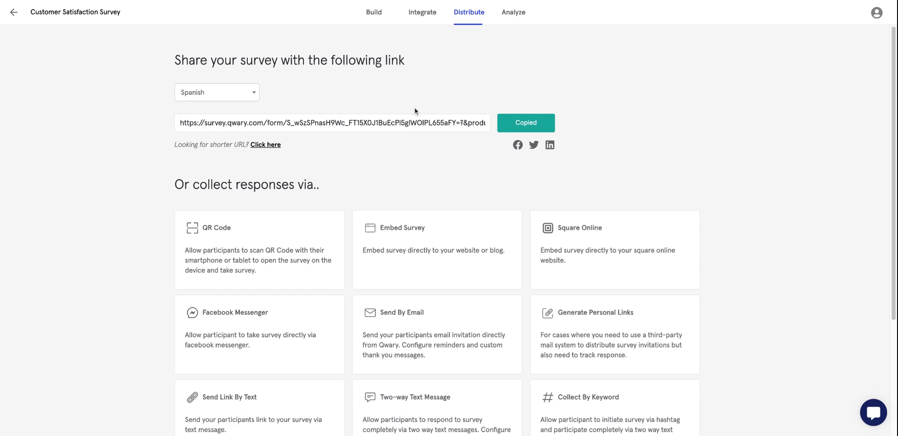
left_click(452, 120)
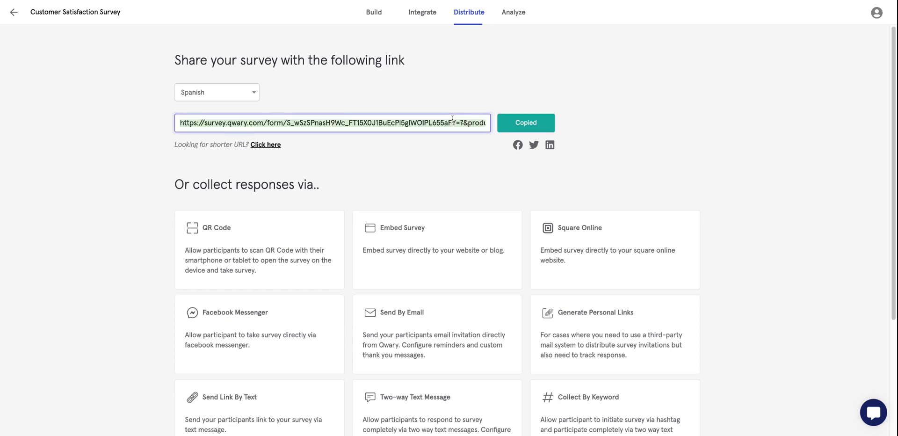
Switch the share link back to Composed language and copy it.
left_click(249, 99)
left_click(224, 136)
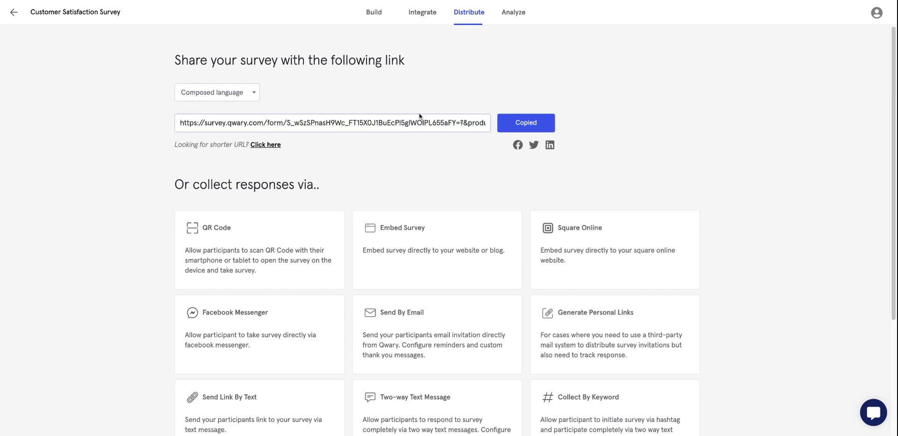
left_click(502, 122)
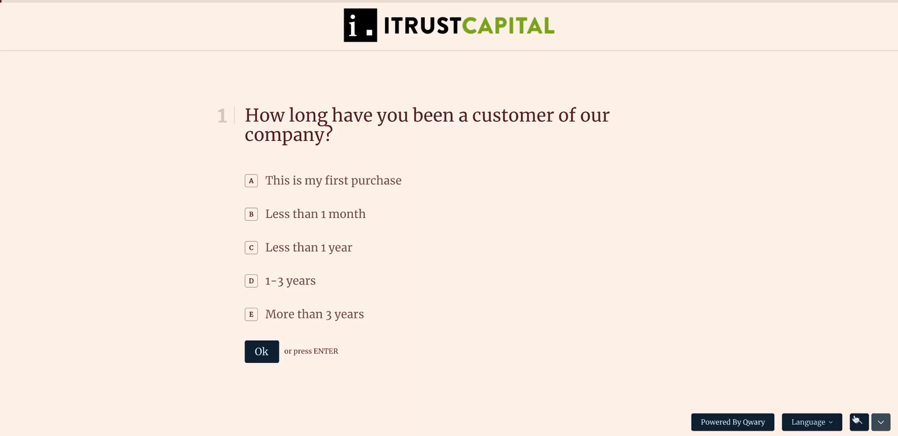
Switch the live survey's language to Amharic, then return to the Qwary Distribute tab.
left_click(812, 422)
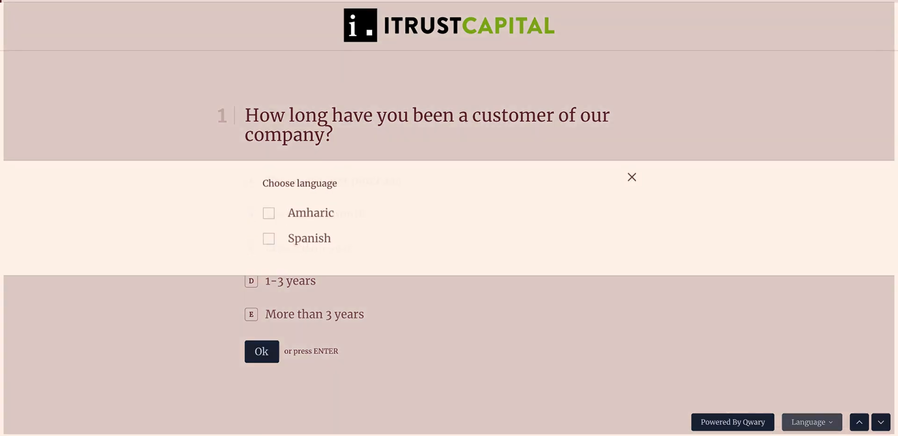
left_click(326, 214)
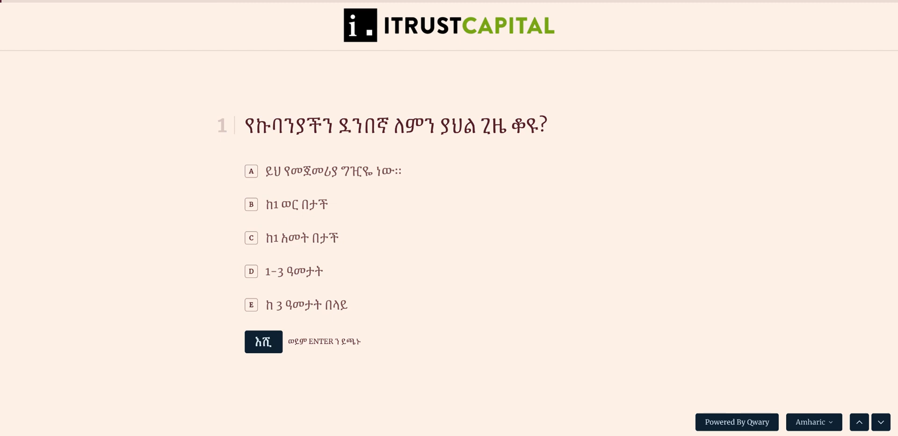
key("ctrl+shift+Tab")
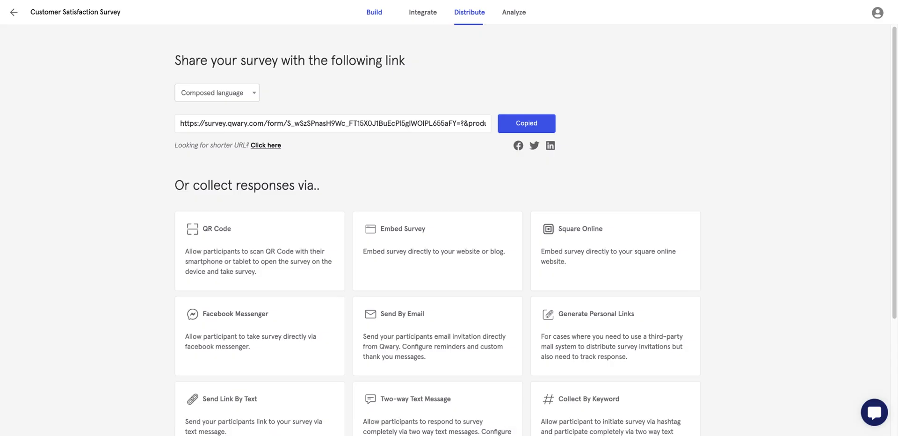
In the builder's Responses Settings, switch on Collect GeoIP data.
left_click(375, 12)
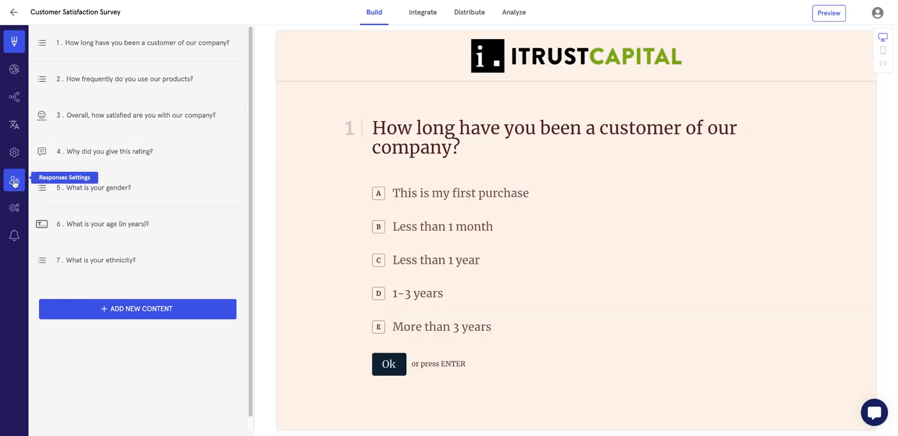
left_click(14, 183)
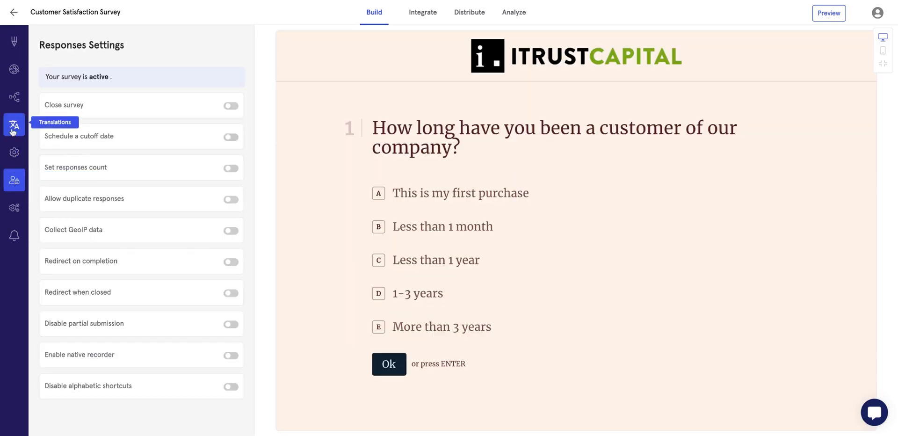
left_click(14, 153)
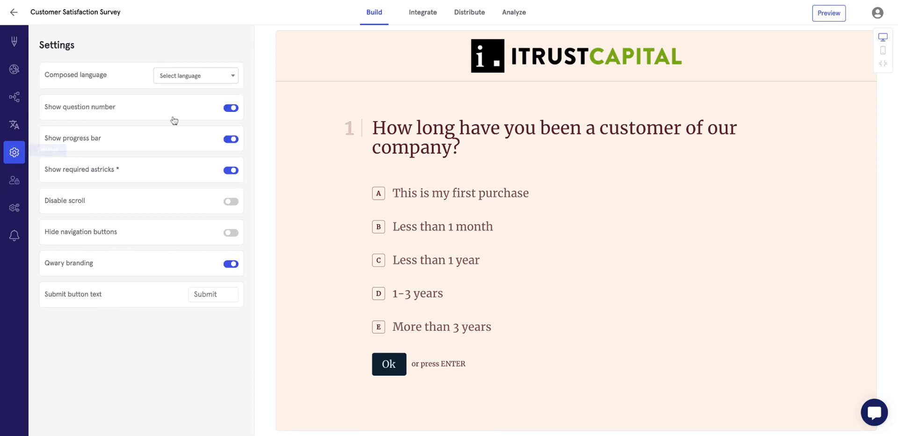
left_click(14, 180)
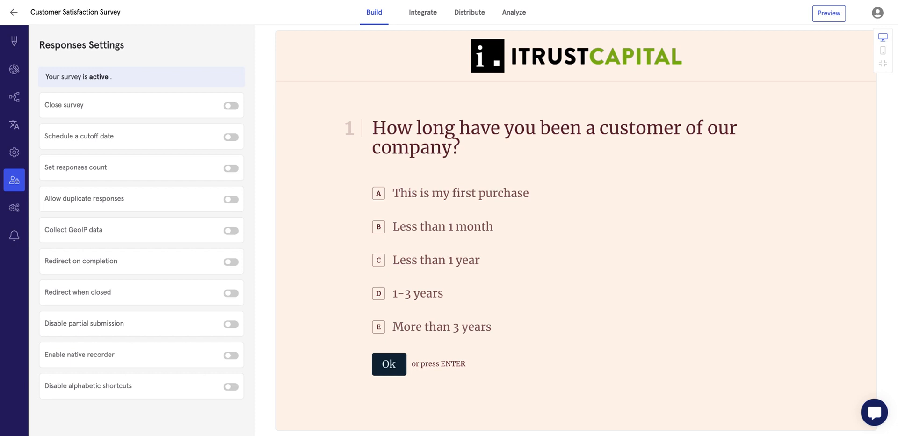
left_click(231, 231)
Review the Google Analytics Account Number and Header Code Injection fields, then view Notifications settings.
left_click(14, 211)
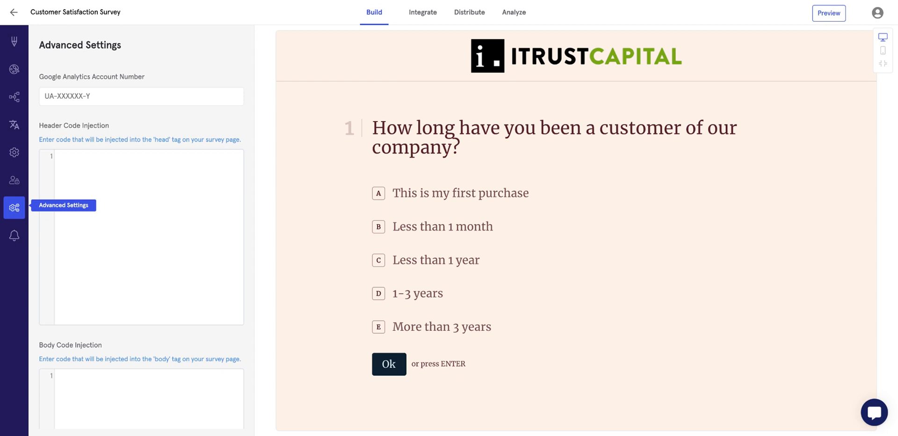
left_click(104, 92)
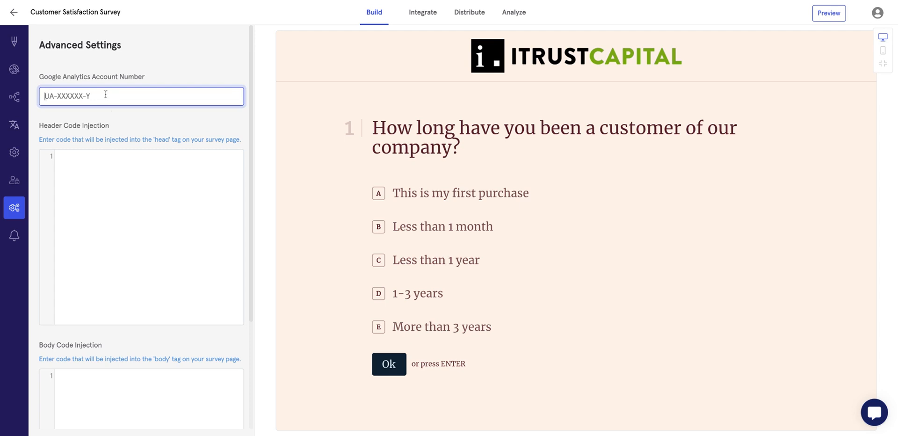
left_click(78, 213)
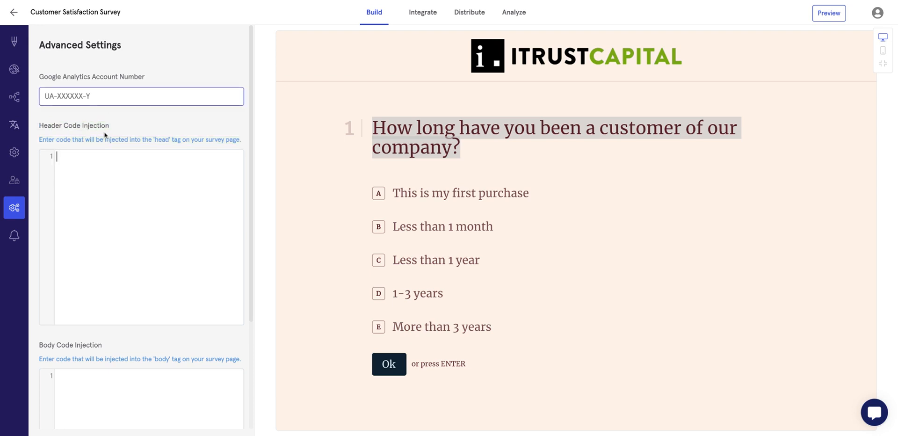
left_click(14, 236)
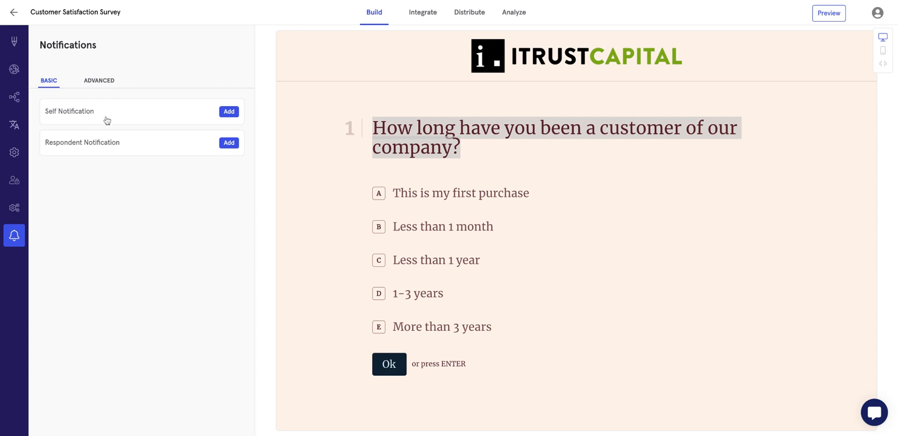
left_click(230, 113)
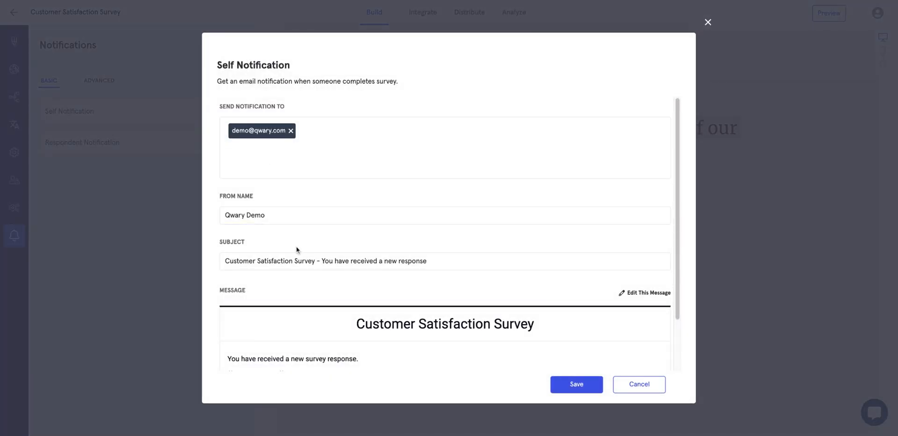
scroll(299, 301, "down", 1)
scroll(300, 299, "down", 1)
scroll(307, 241, "up", 2)
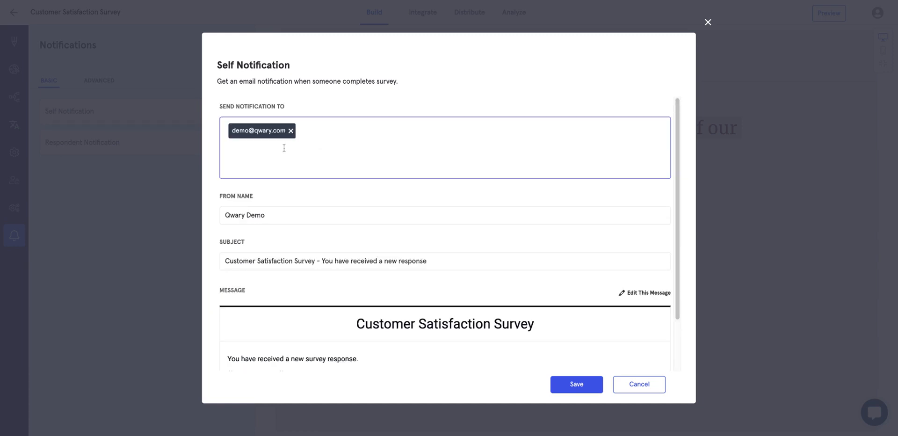
scroll(607, 295, "down", 3)
left_click(646, 231)
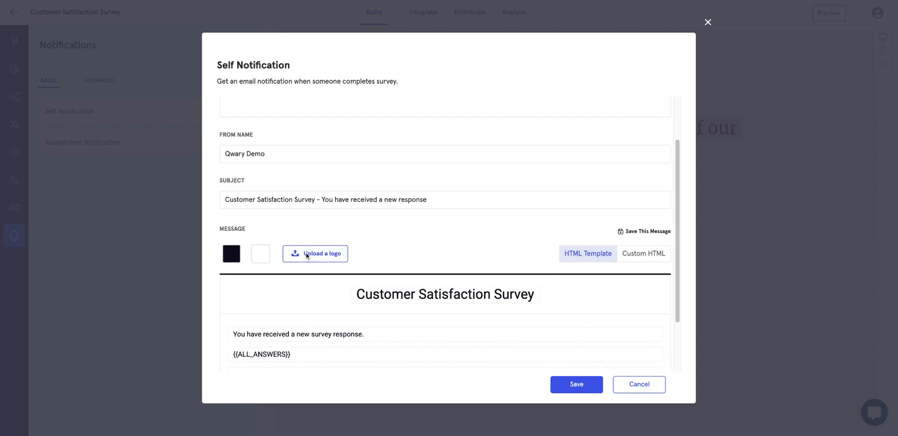
left_click(386, 201)
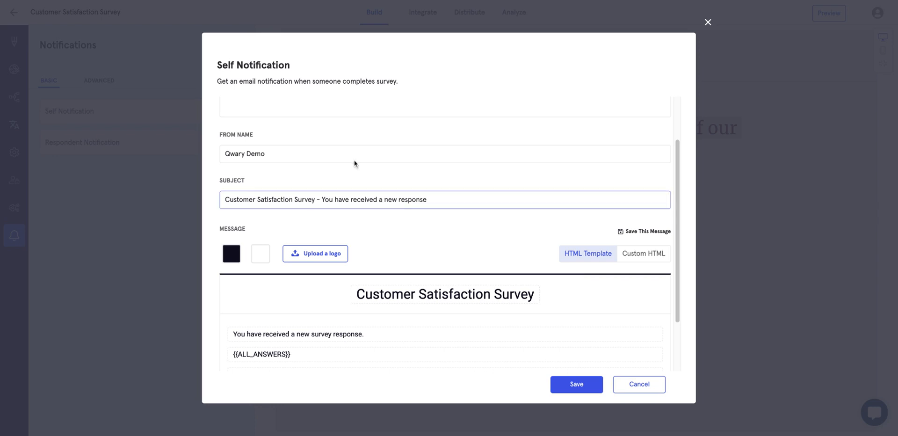
scroll(354, 163, "up", 2)
left_click(356, 143)
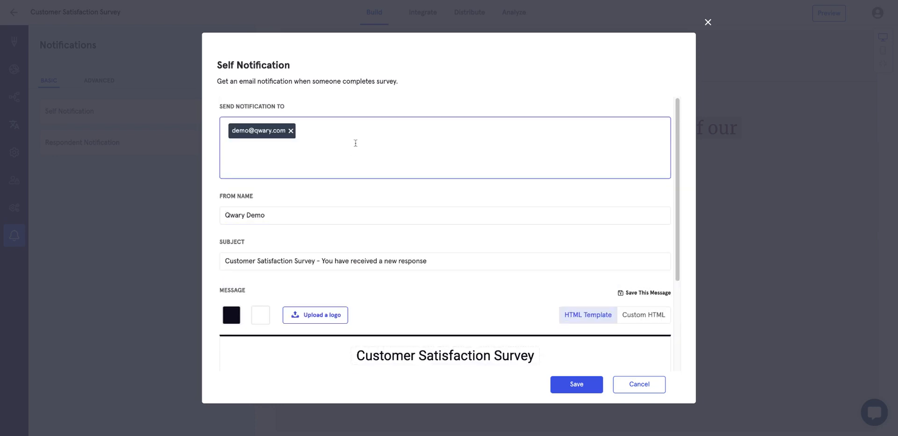
key("Return")
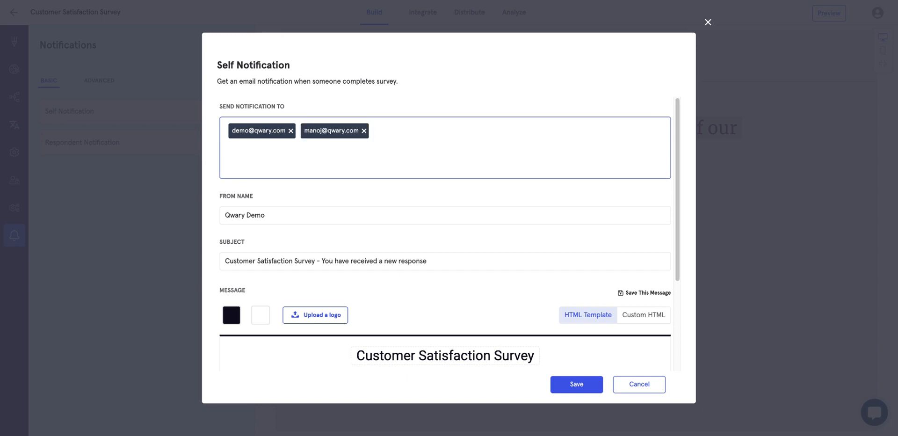
left_click(634, 388)
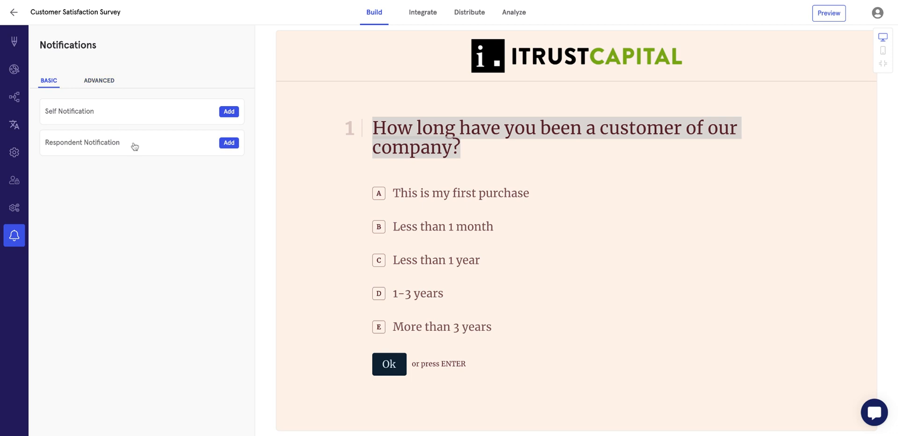
Draft an advanced notification rule: overall satisfaction question is one of ratings 1 and 2.
left_click(99, 81)
left_click(110, 129)
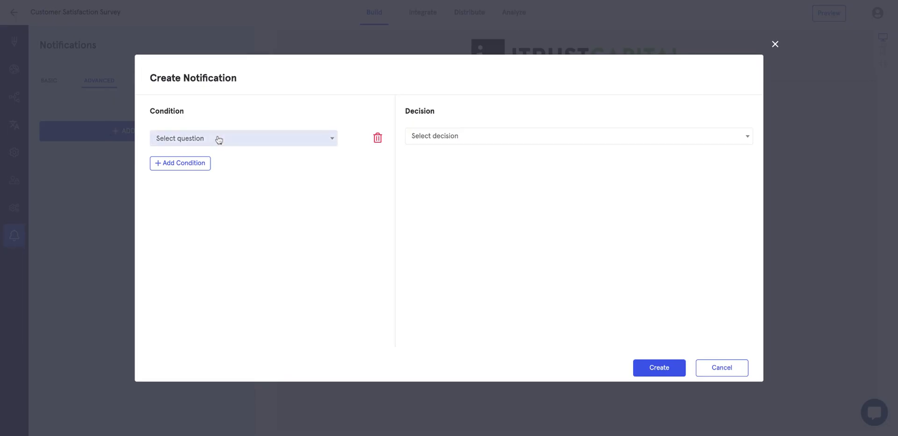
left_click(218, 144)
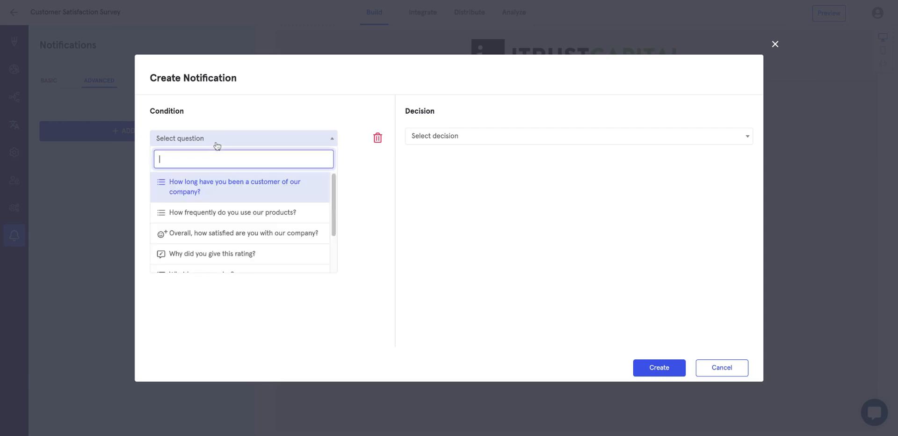
left_click(212, 234)
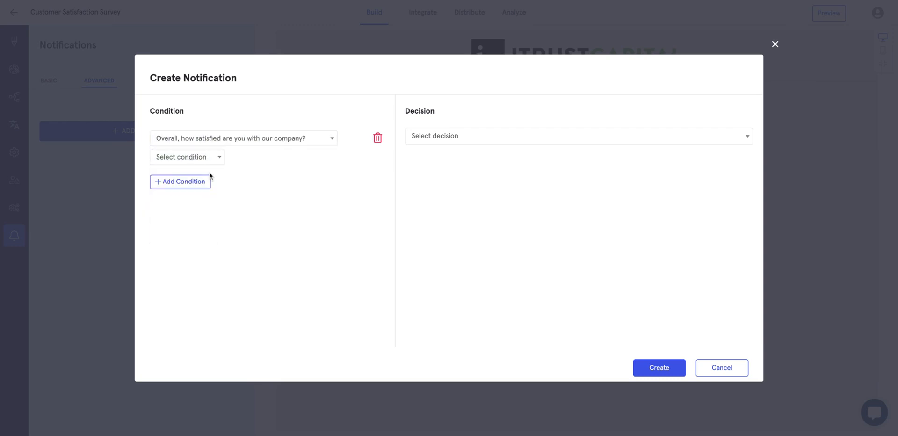
left_click(199, 159)
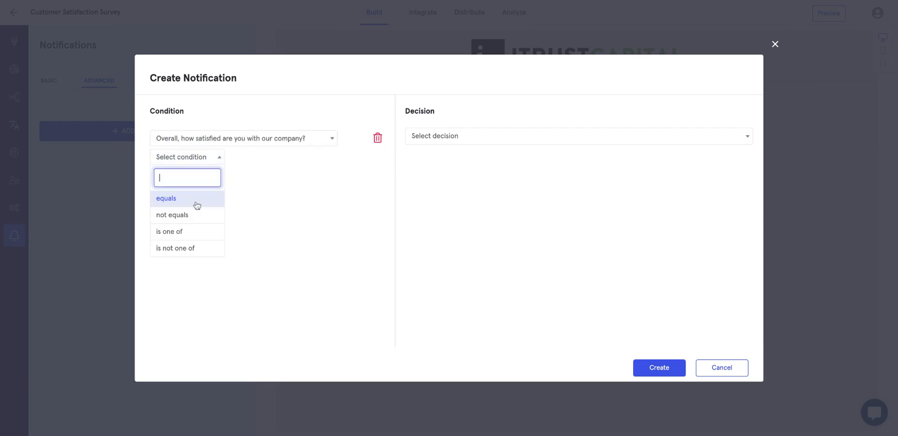
left_click(192, 230)
left_click(266, 155)
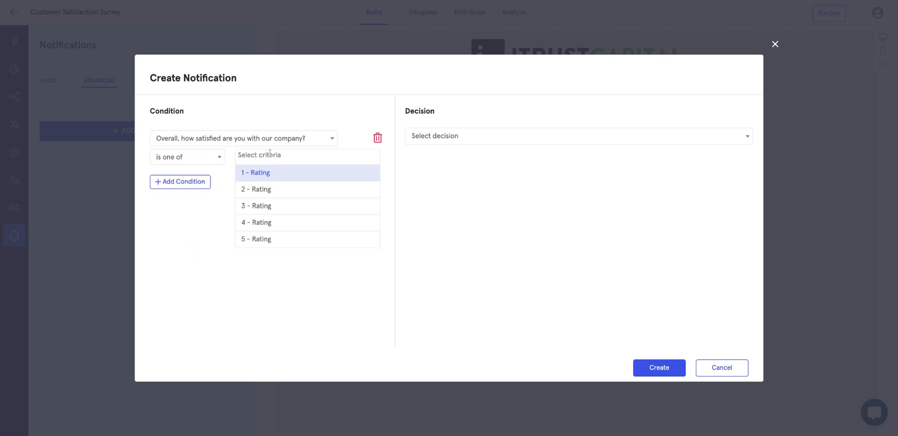
left_click(264, 179)
left_click(287, 158)
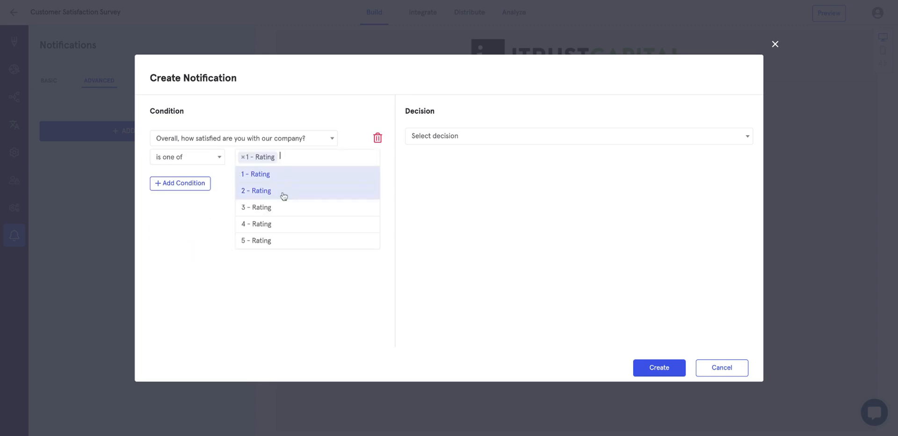
left_click(283, 195)
Set the rule's action to Self Notification Email, then cancel without saving.
left_click(457, 137)
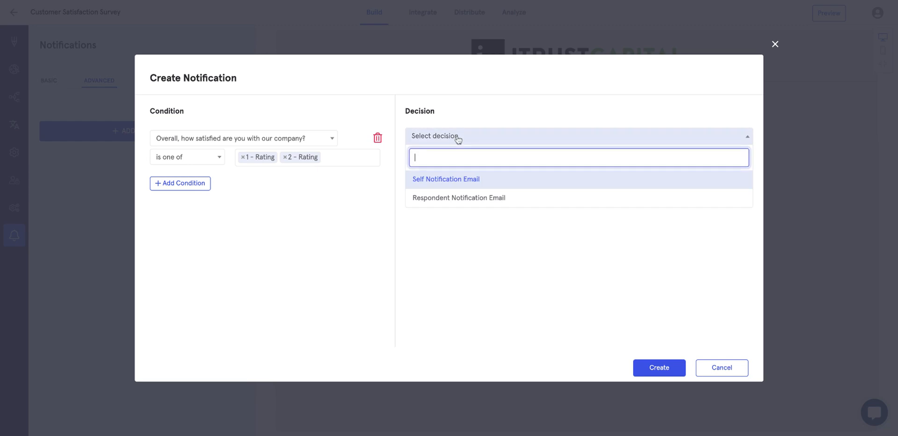
left_click(452, 180)
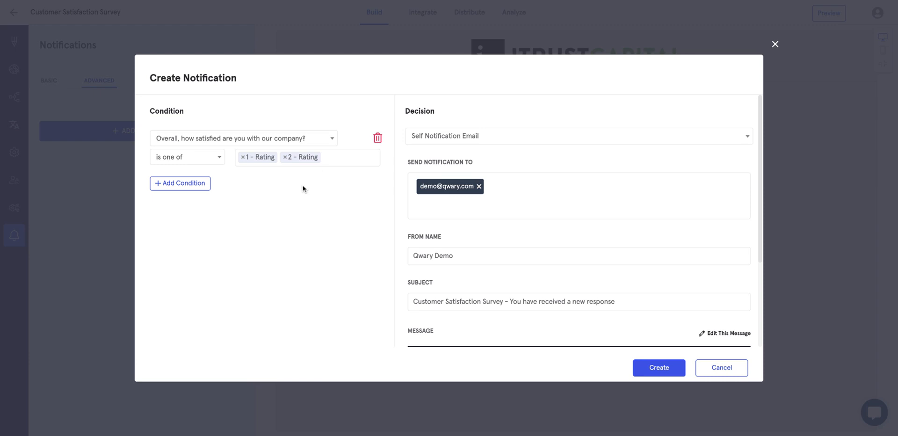
scroll(482, 299, "down", 3)
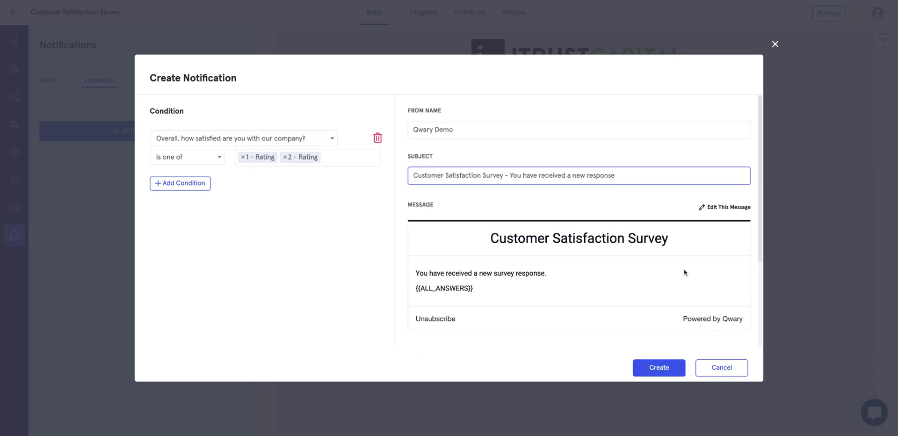
left_click(715, 366)
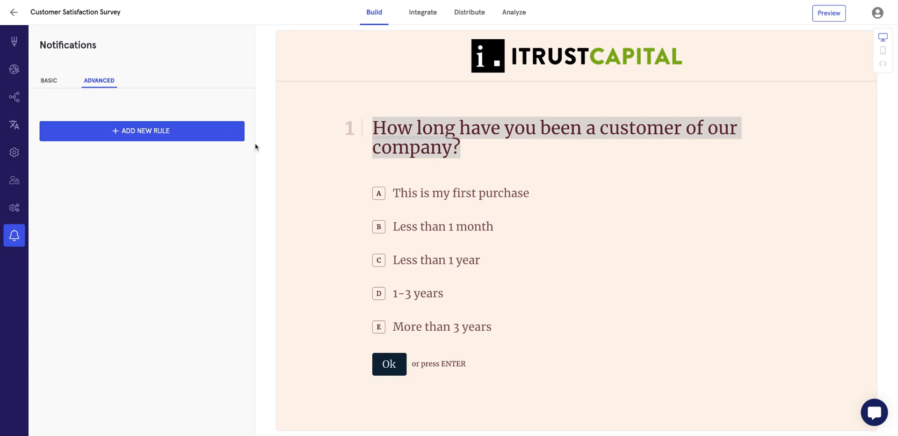
left_click(420, 20)
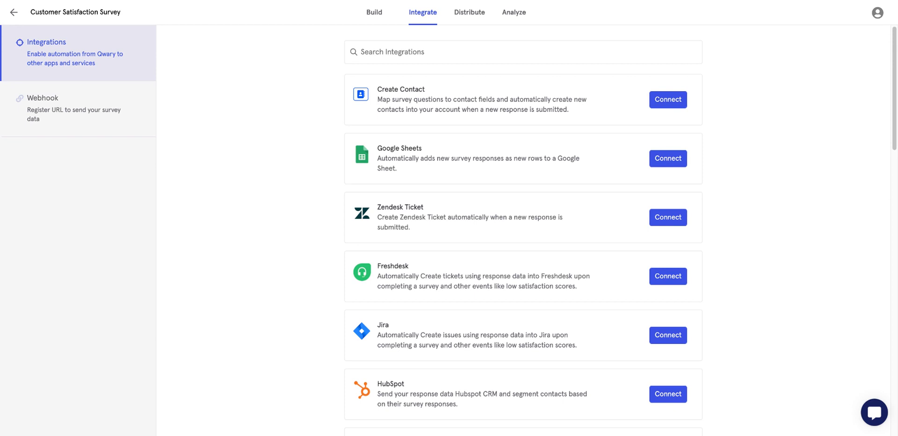
left_click(668, 158)
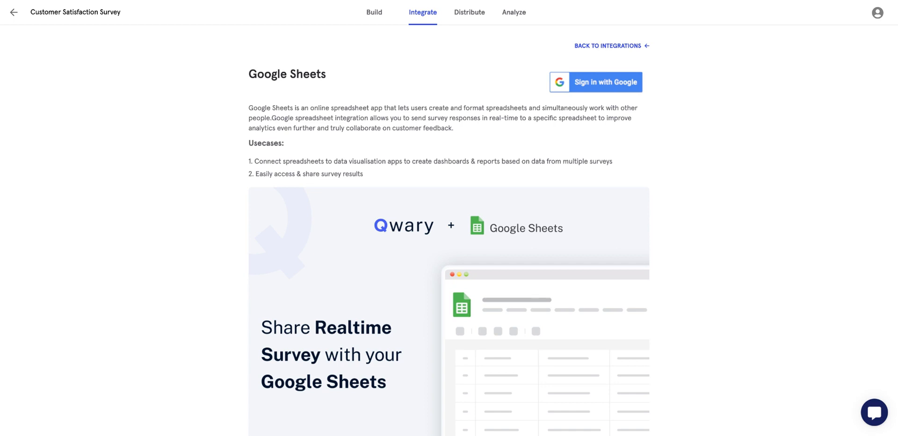
left_click(612, 46)
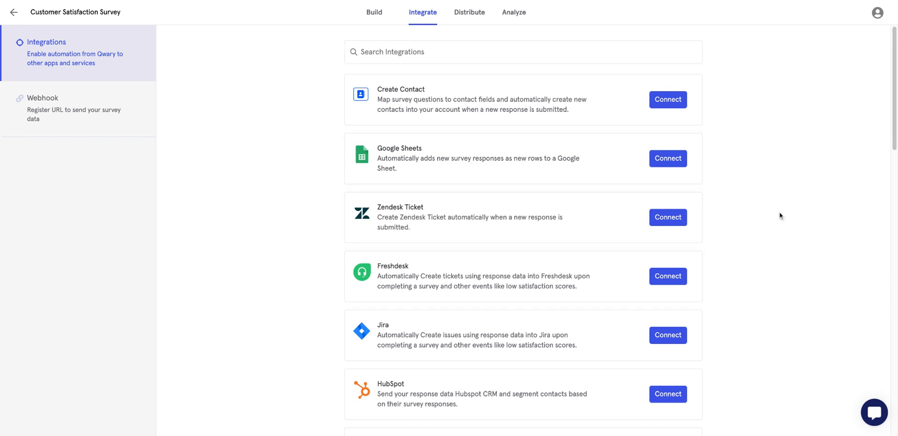
scroll(692, 311, "down", 6)
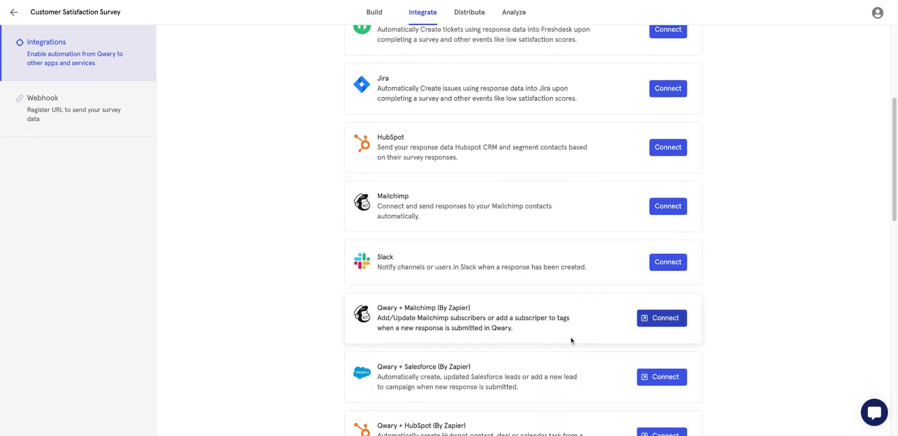
scroll(571, 340, "down", 3)
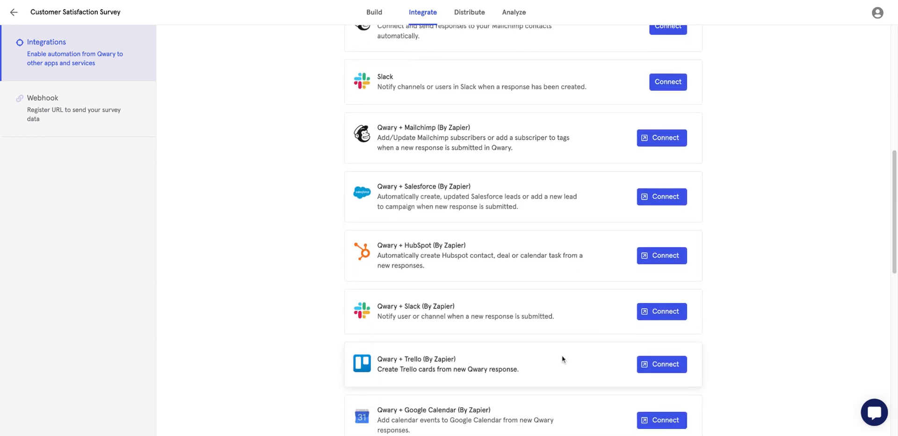
scroll(563, 359, "down", 6)
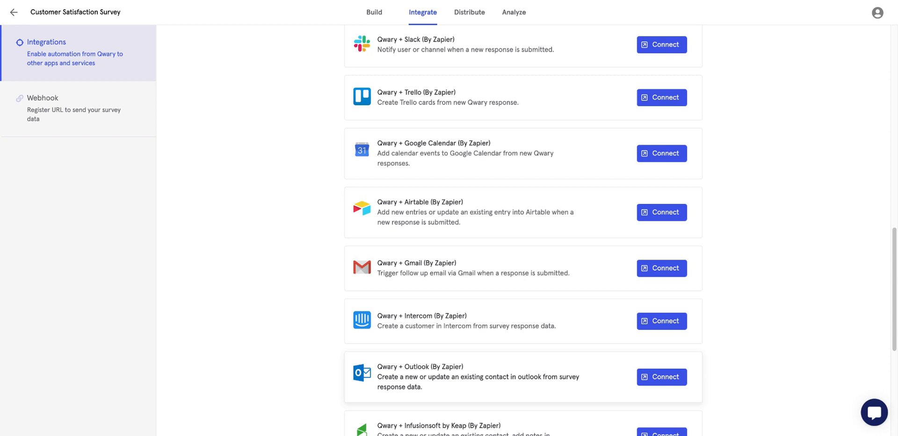
scroll(167, 129, "up", 10)
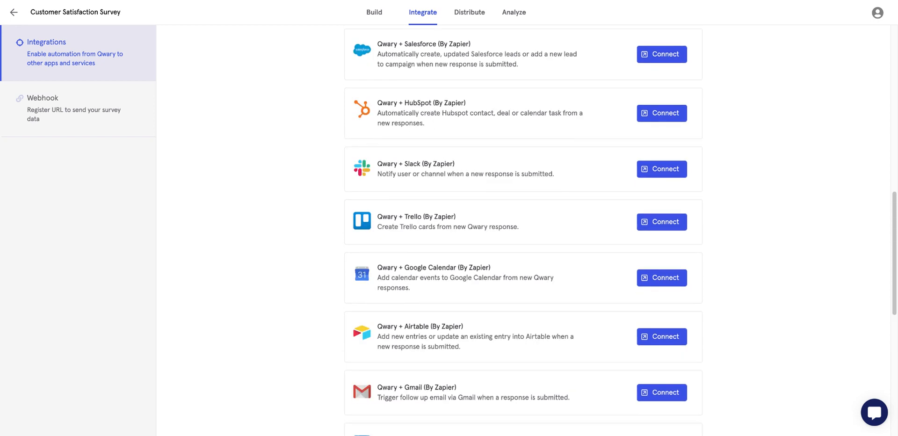
Open the survey's Webhook section, begin creating a webhook, and cancel it unsaved.
left_click(96, 116)
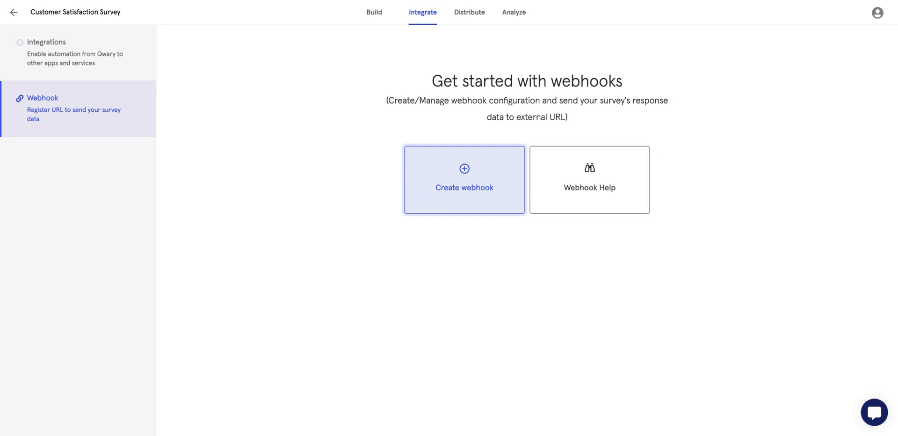
left_click(429, 176)
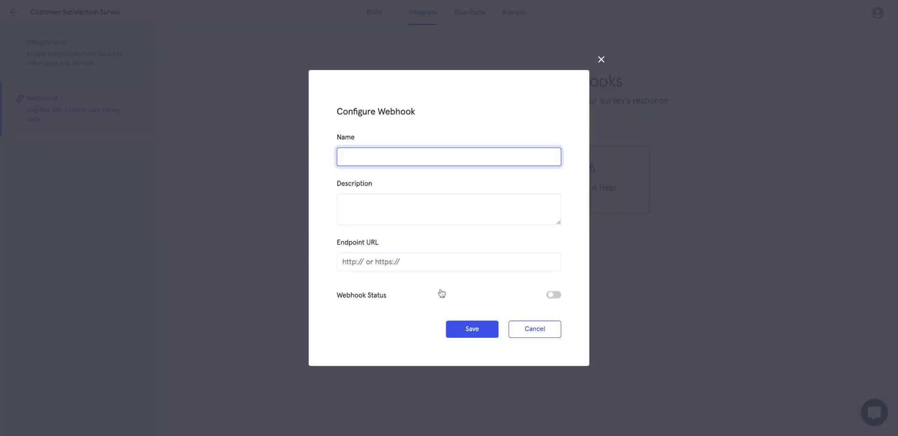
left_click(545, 333)
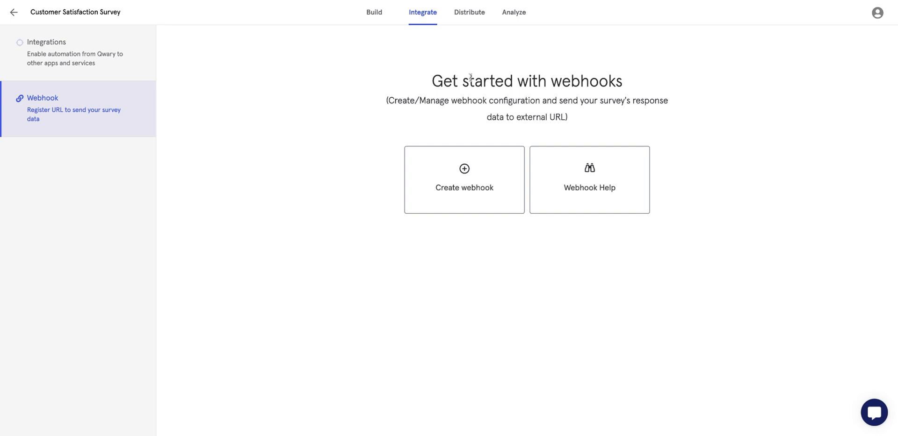
Return to the Distribute tab and select the whole survey share link URL.
left_click(469, 13)
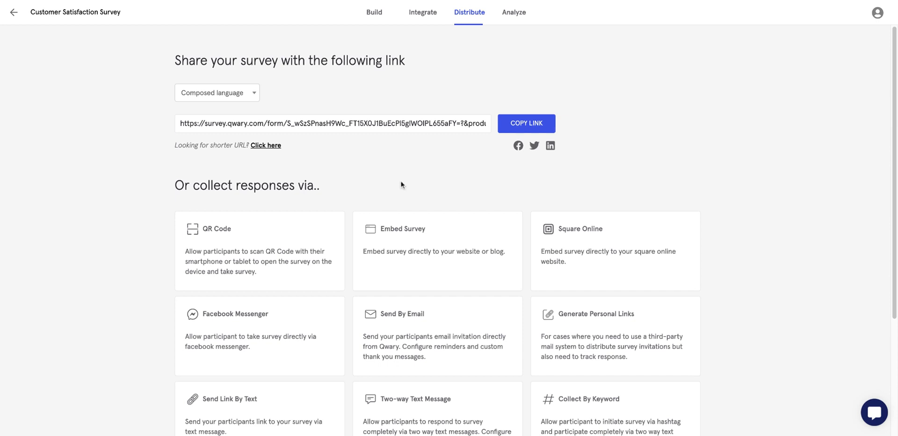
scroll(401, 183, "down", 1)
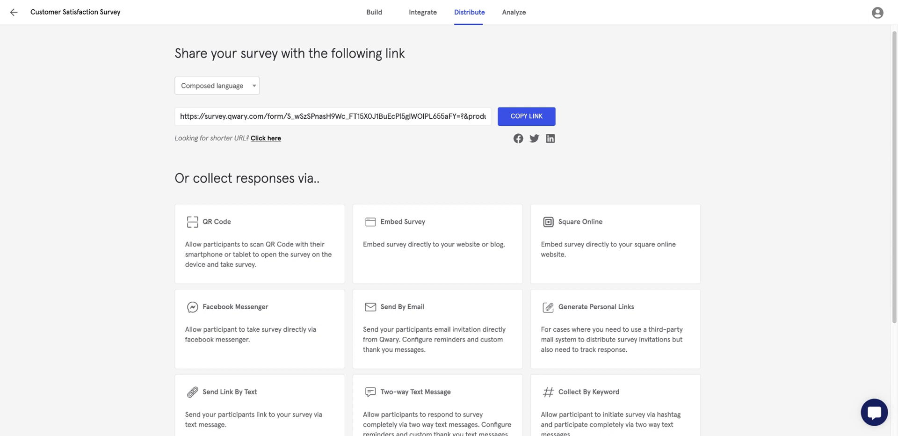
left_click(393, 121)
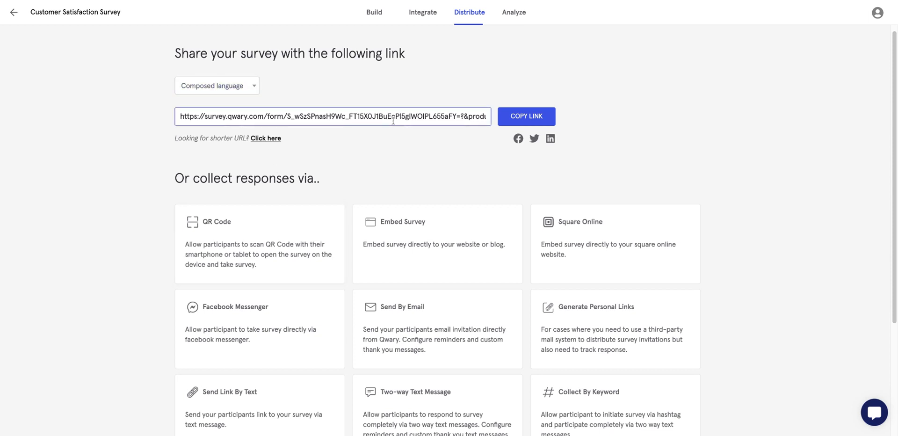
triple_click(400, 121)
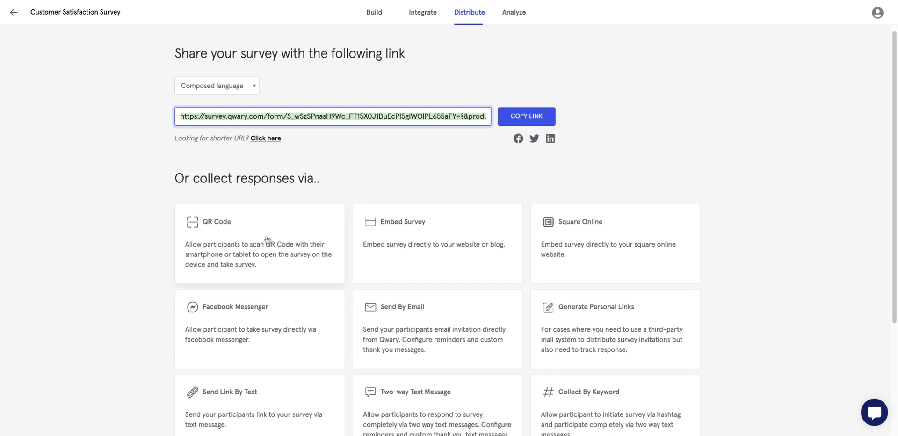
left_click(208, 245)
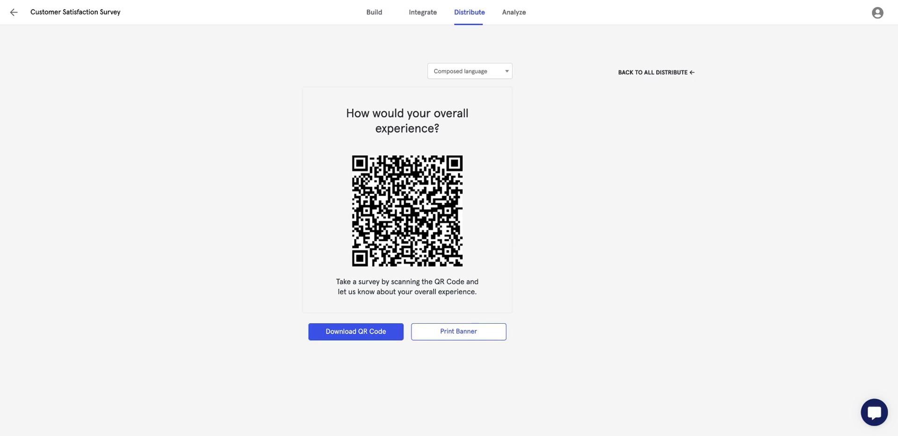
left_click(439, 126)
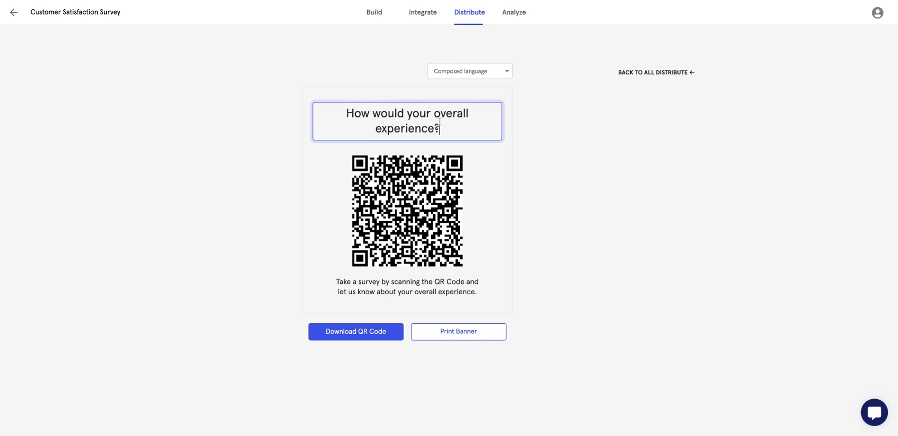
left_click_drag(441, 128, 340, 108)
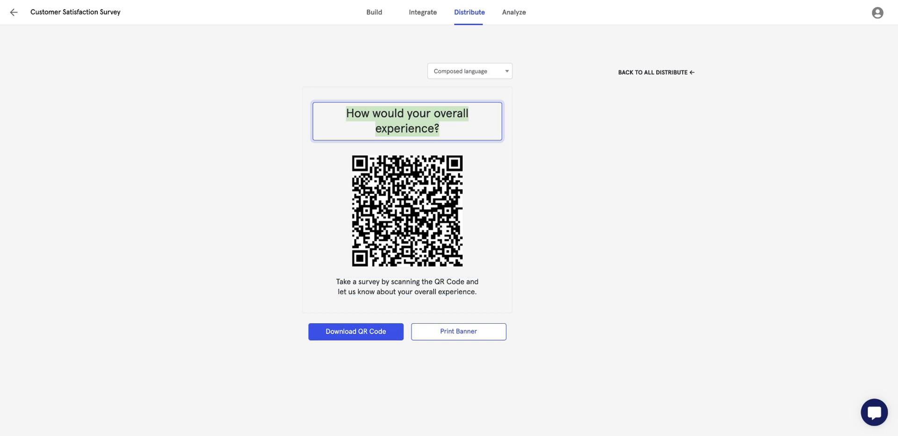
left_click(646, 71)
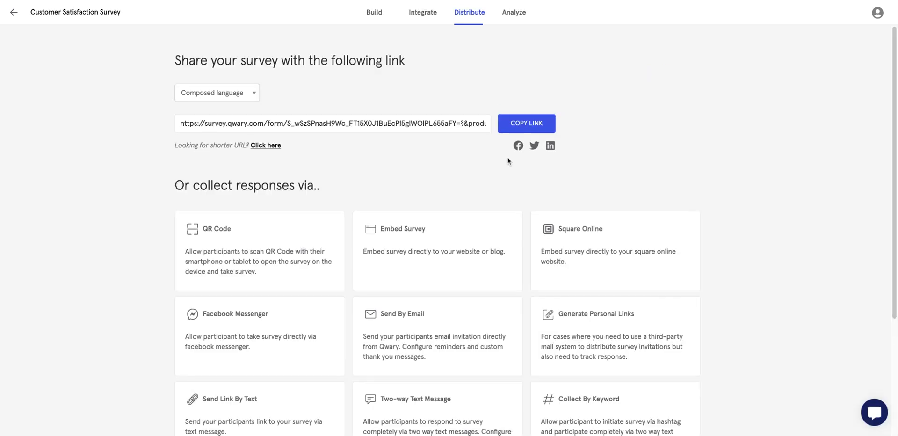
left_click(414, 255)
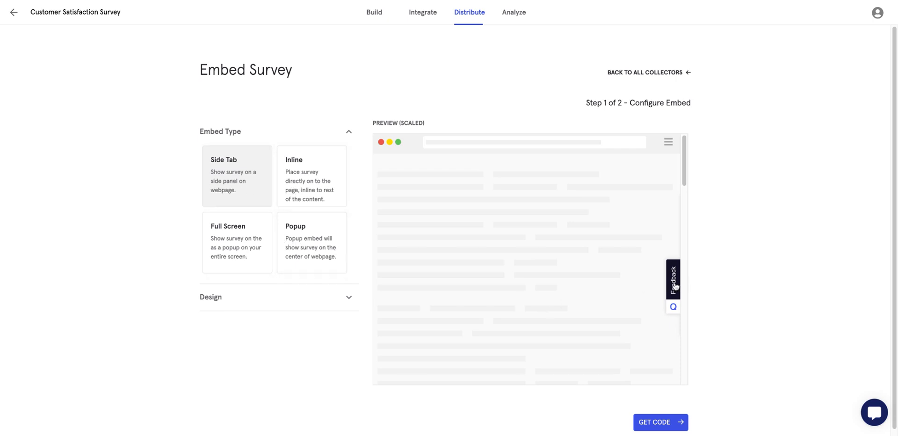
left_click(674, 284)
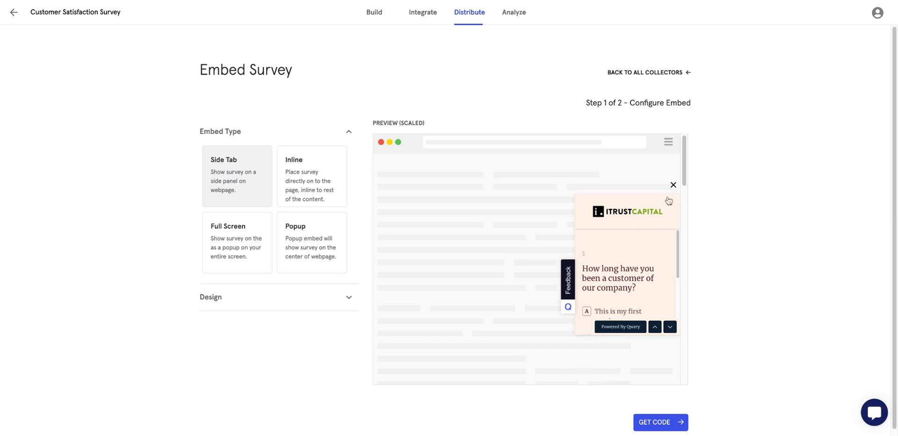
left_click(672, 186)
scroll(608, 352, "down", 2)
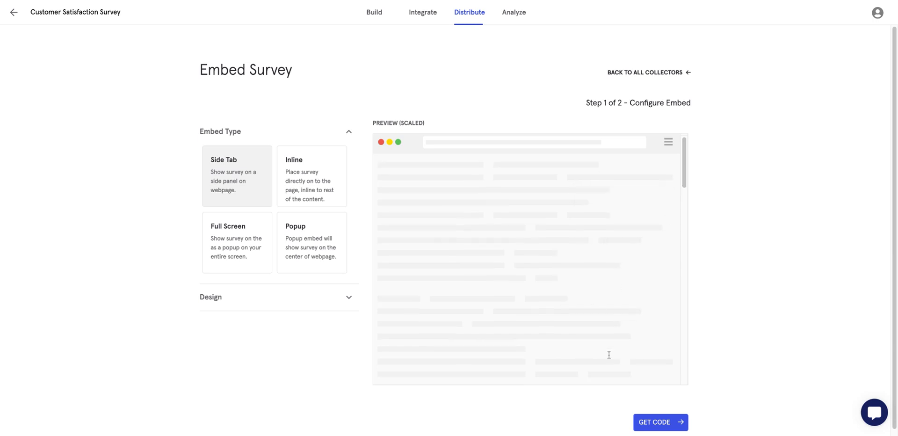
left_click(349, 298)
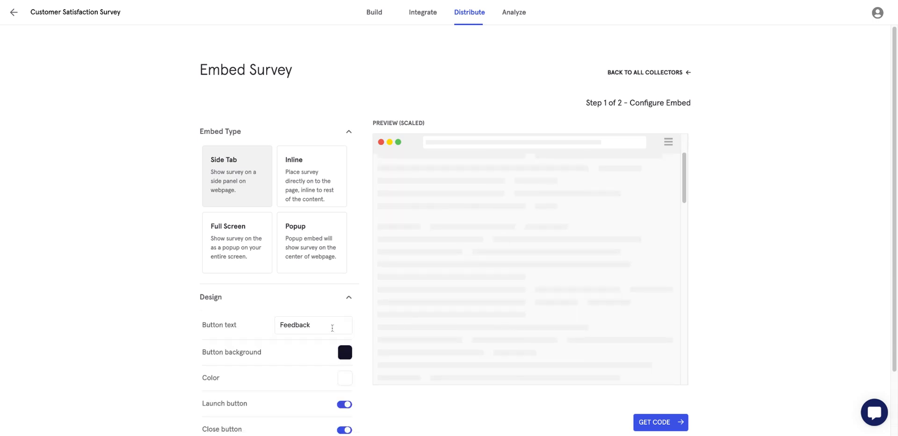
scroll(298, 343, "down", 3)
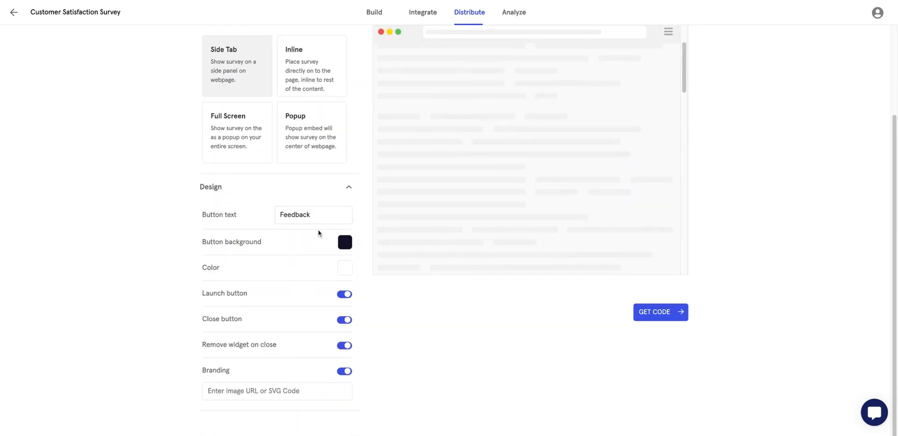
left_click(651, 317)
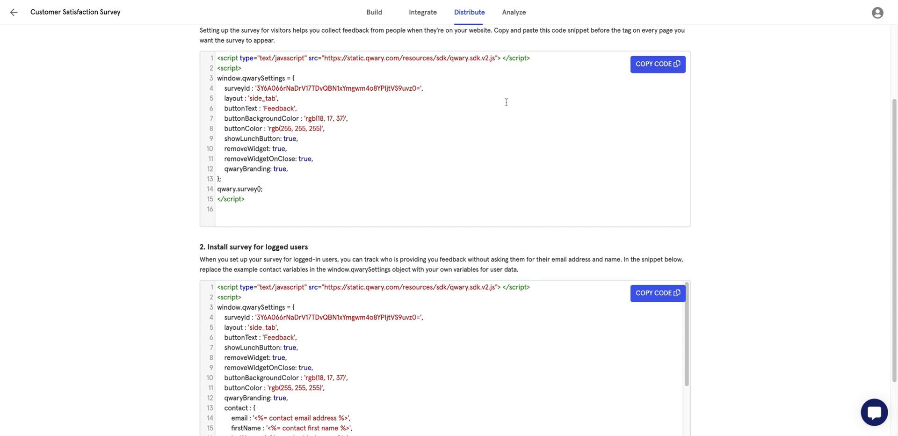
scroll(647, 58, "up", 3)
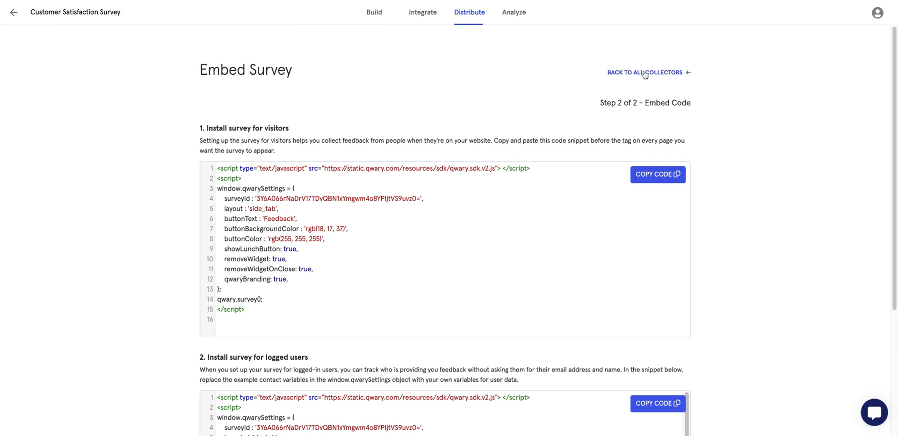
left_click(645, 73)
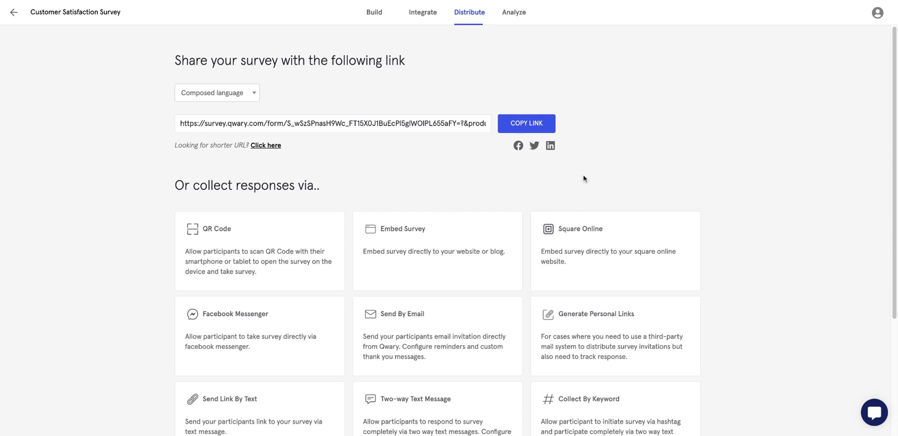
Start an email invitation to NPS Survey Email Contacts, checking sender, reply-to and subject fields.
scroll(468, 196, "down", 3)
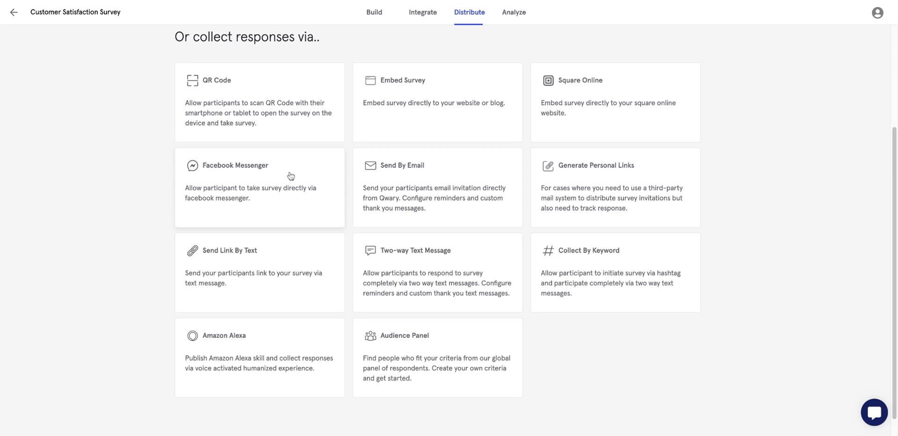
left_click(444, 181)
left_click(243, 158)
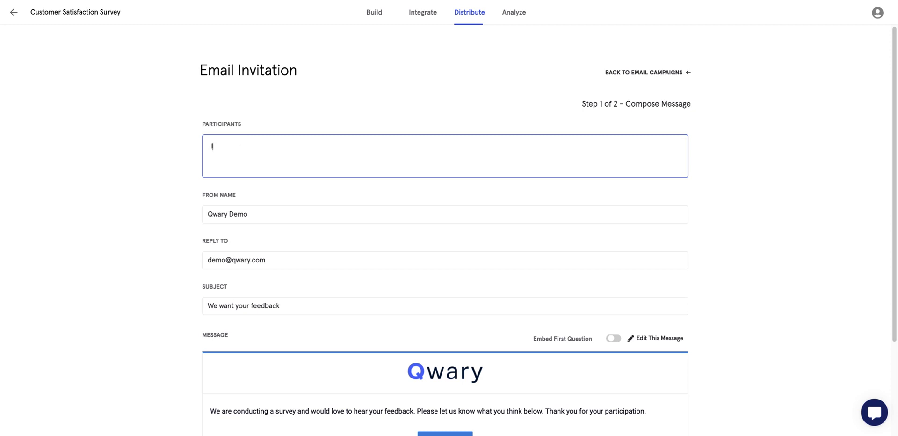
left_click(255, 177)
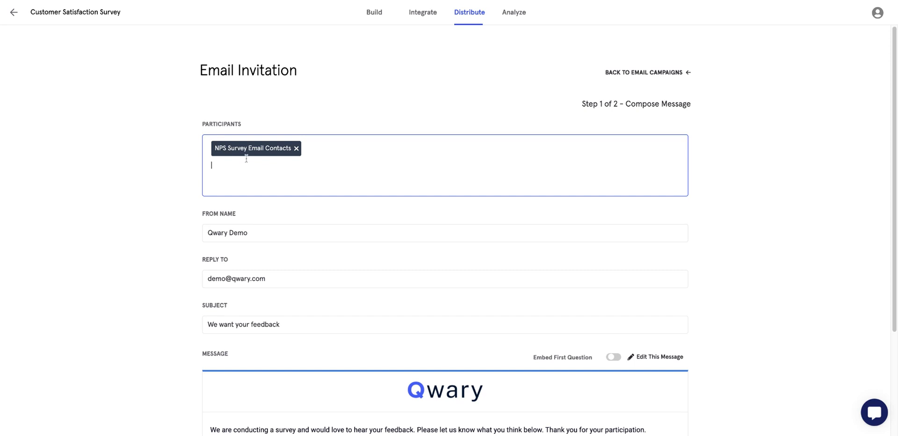
left_click(255, 223)
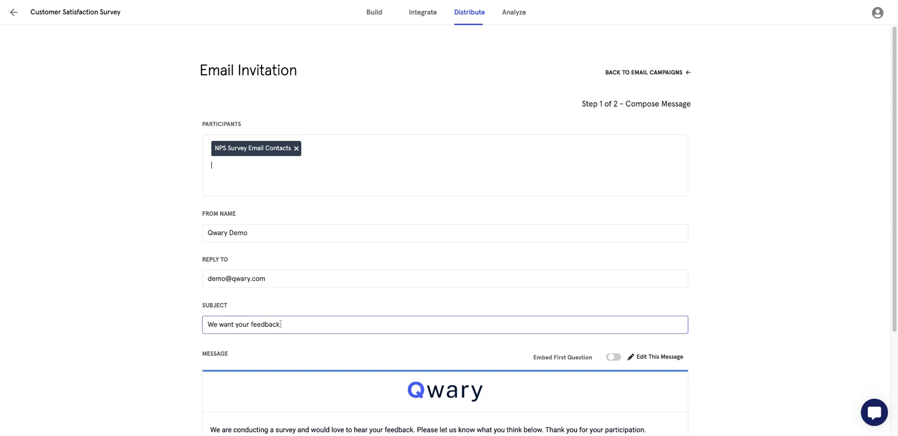
scroll(140, 384, "down", 2)
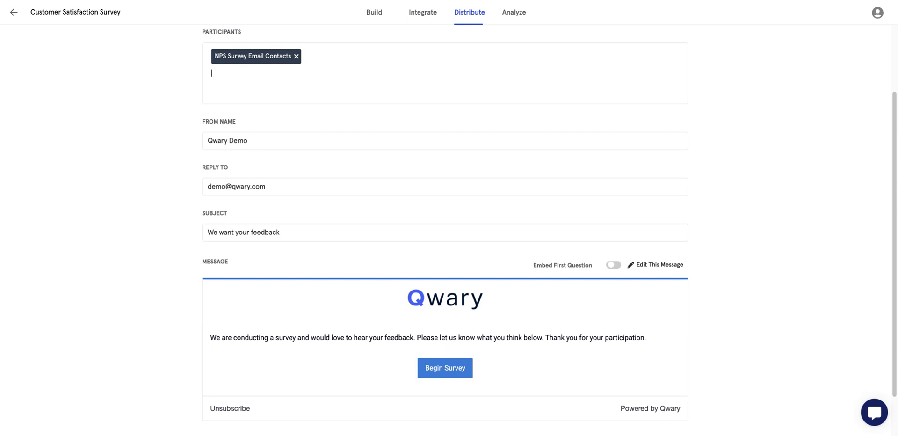
scroll(210, 66, "down", 1)
left_click(259, 134)
left_click(276, 184)
left_click(293, 226)
Leave Embed First Question off, and save the message after viewing its Custom HTML.
left_click(611, 262)
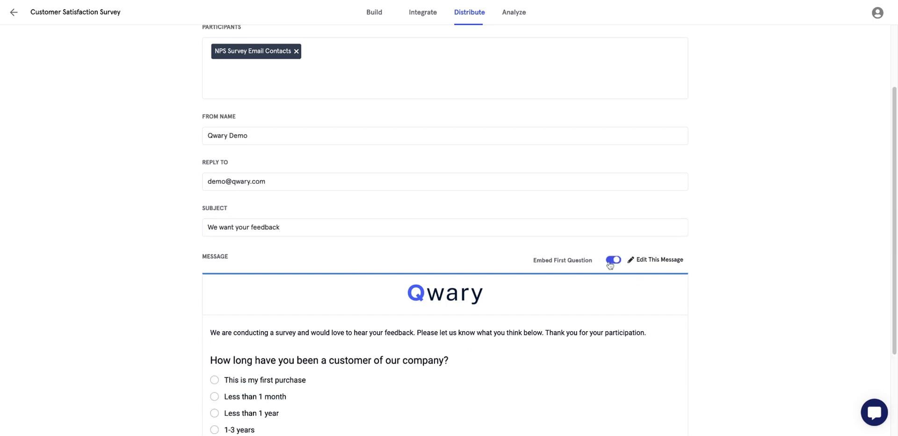
left_click(613, 261)
scroll(649, 248, "down", 1)
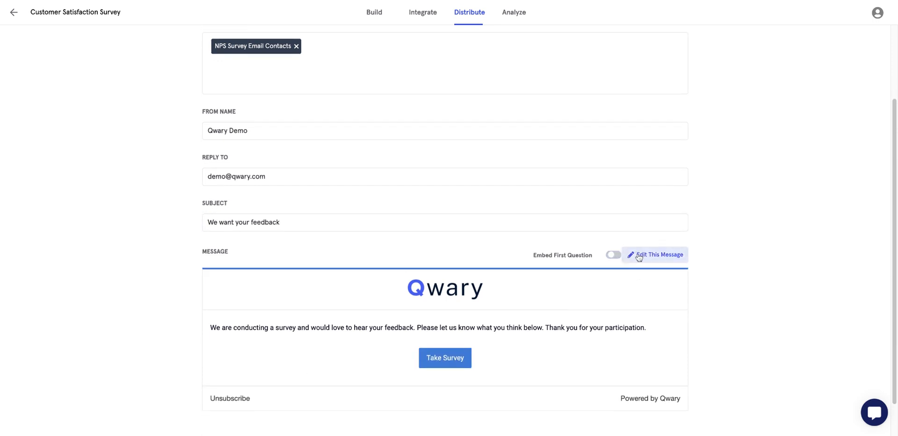
left_click(650, 227)
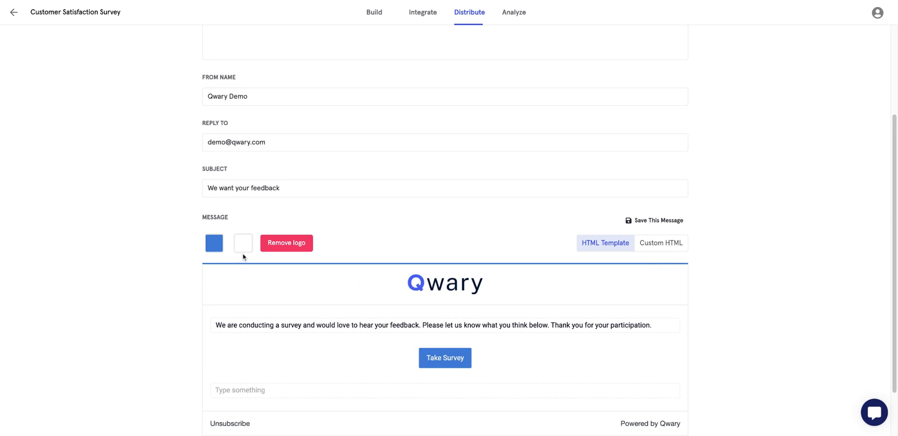
left_click(657, 248)
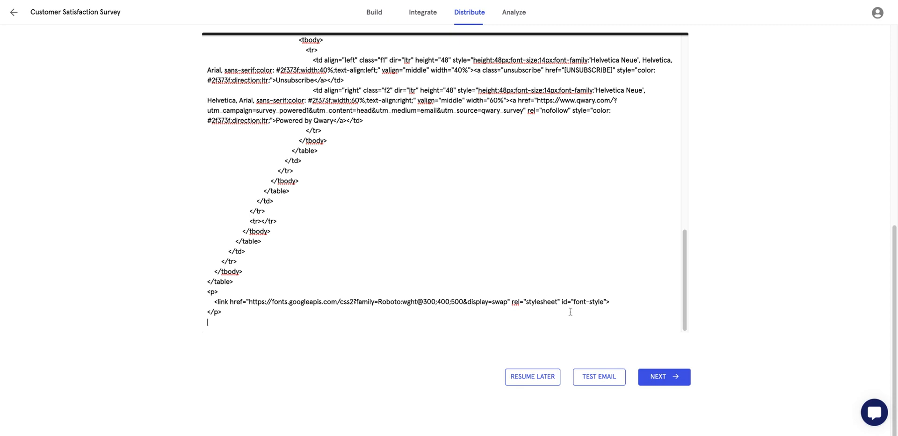
scroll(564, 246, "up", 3)
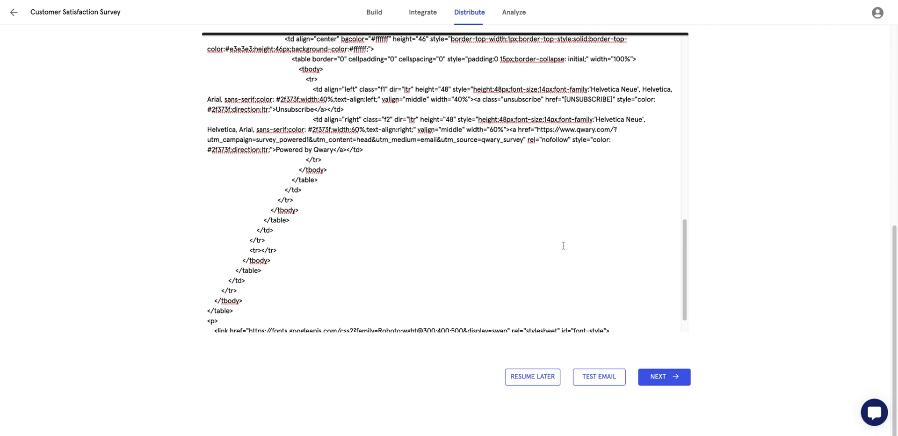
scroll(731, 279, "up", 5)
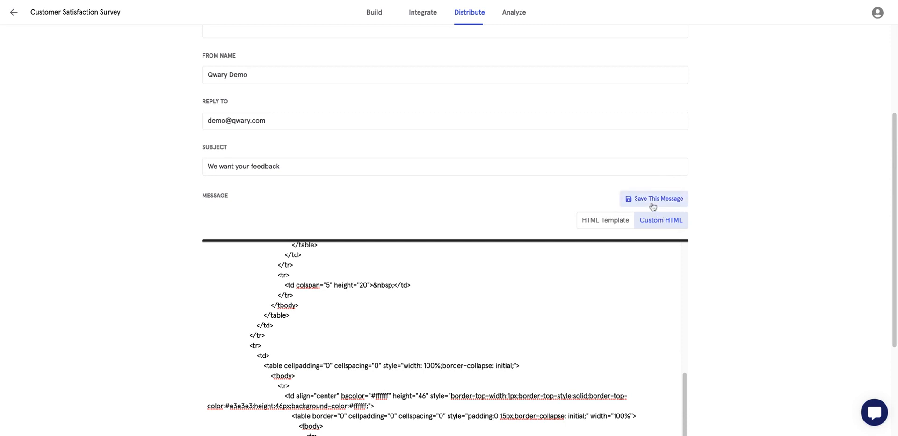
left_click(659, 206)
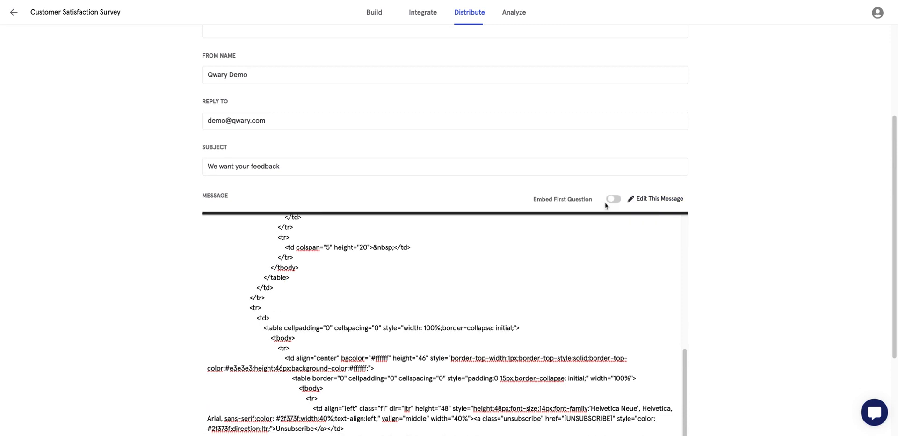
Reopen the message, switch back to the HTML Template, and proceed to scheduling.
left_click(648, 198)
left_click(609, 227)
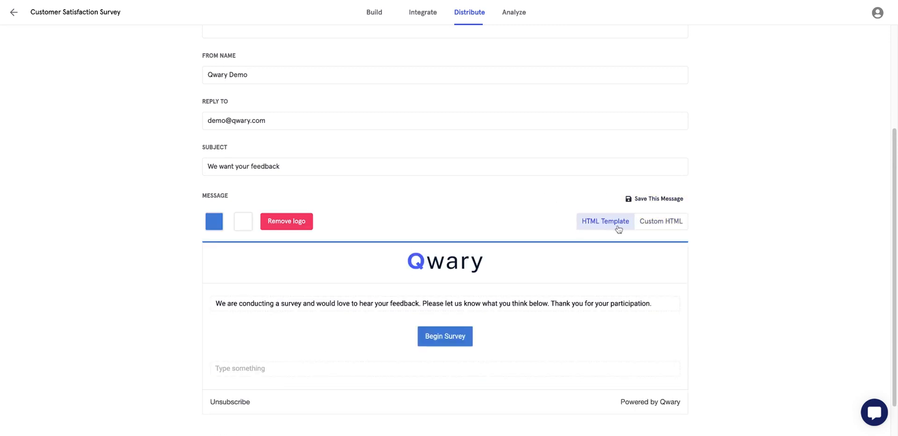
scroll(736, 243, "down", 2)
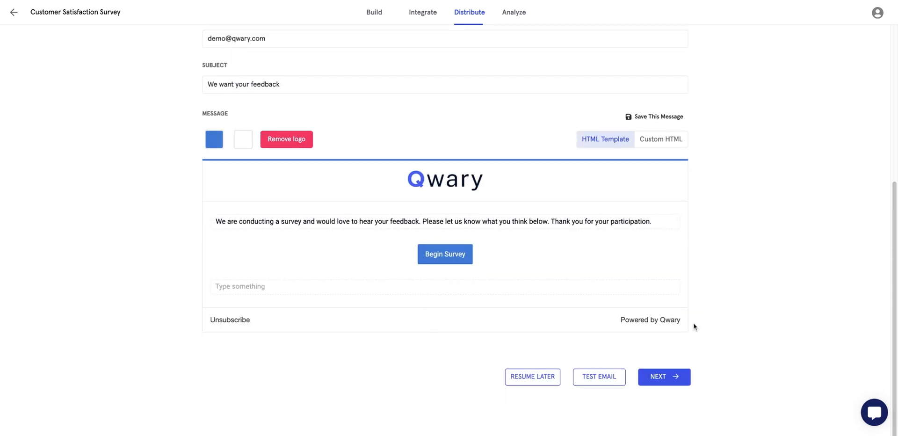
left_click(673, 380)
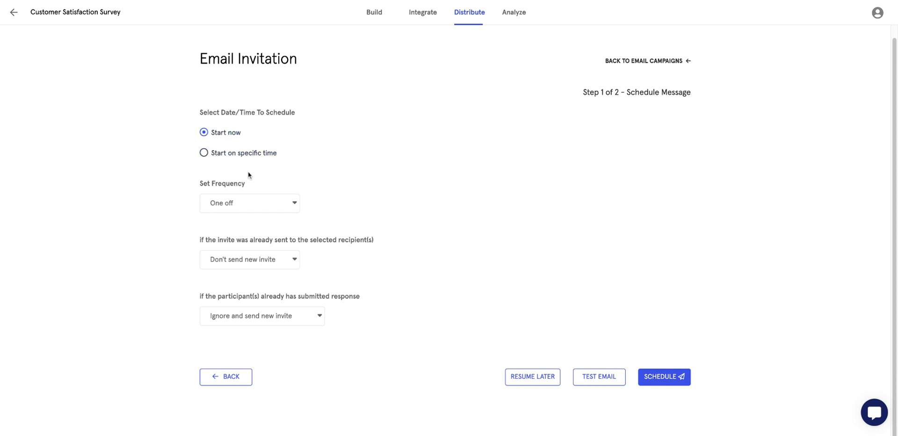
Try a specific start time, keep Frequency on One off and re-send options unchanged.
left_click(240, 160)
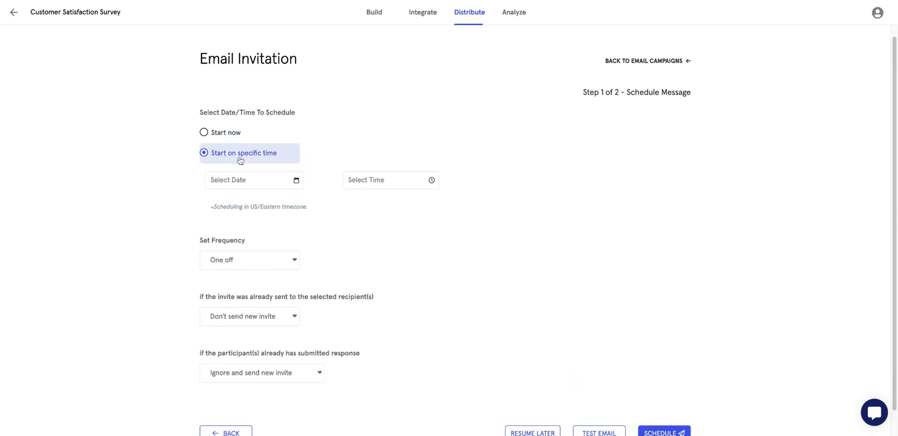
left_click(303, 188)
left_click(353, 226)
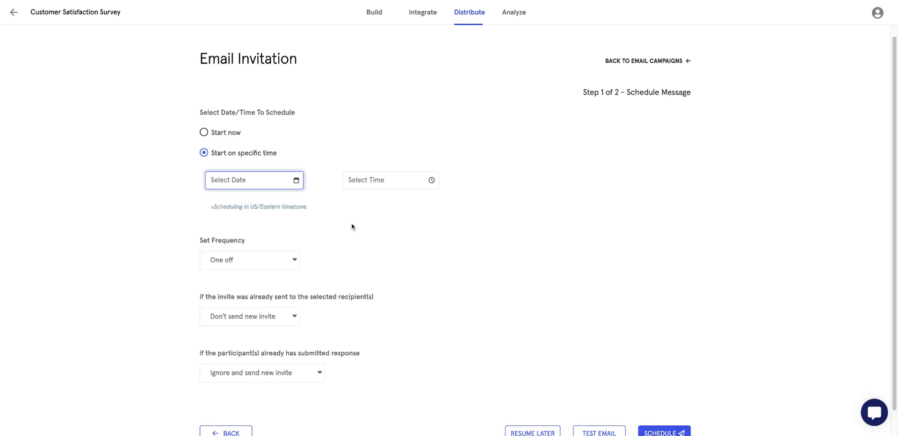
left_click(273, 263)
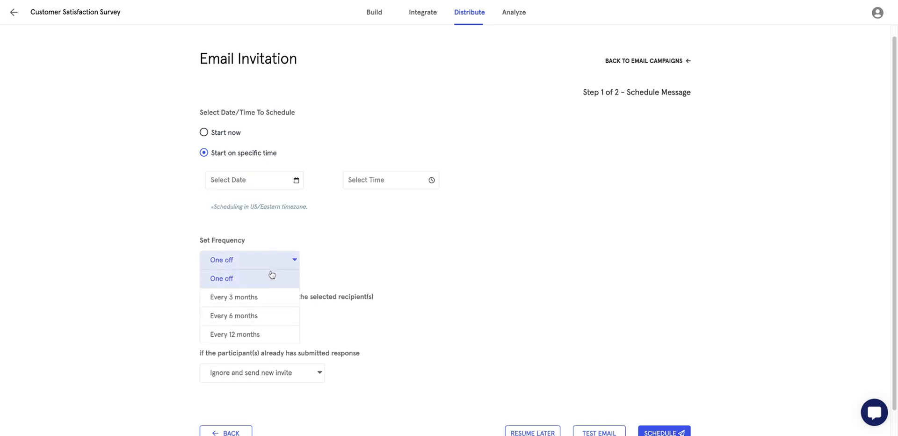
left_click(345, 270)
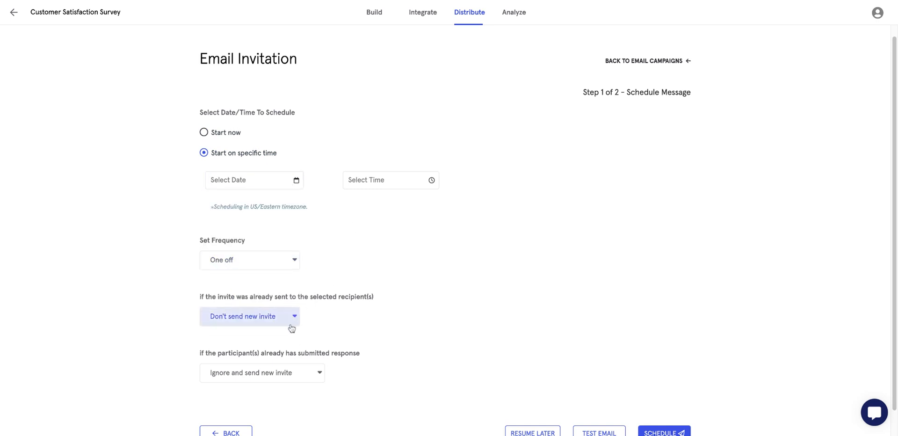
scroll(305, 350, "down", 2)
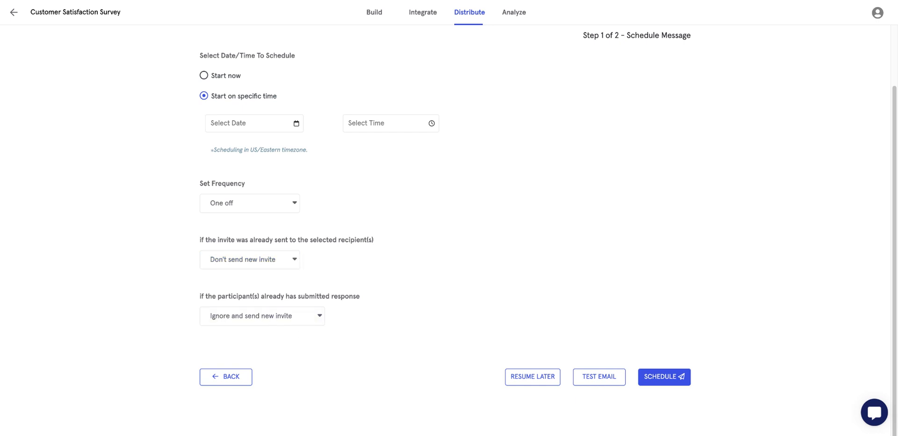
left_click(269, 259)
left_click(534, 280)
Attempt Schedule, revert to Start now, and go back to Email Campaigns.
scroll(632, 259, "up", 3)
scroll(653, 365, "down", 2)
left_click(655, 374)
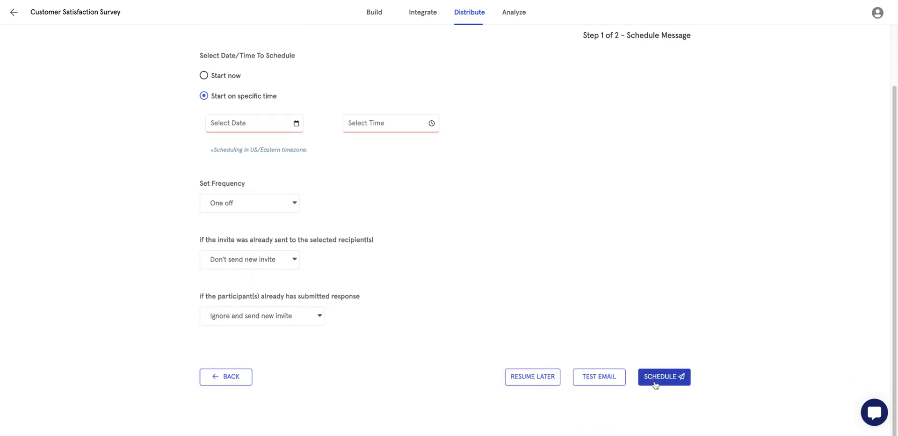
left_click(226, 77)
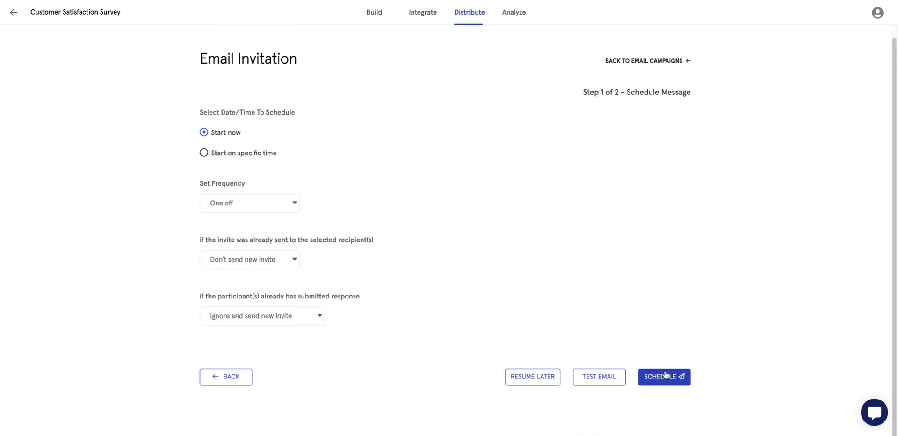
scroll(511, 245, "up", 1)
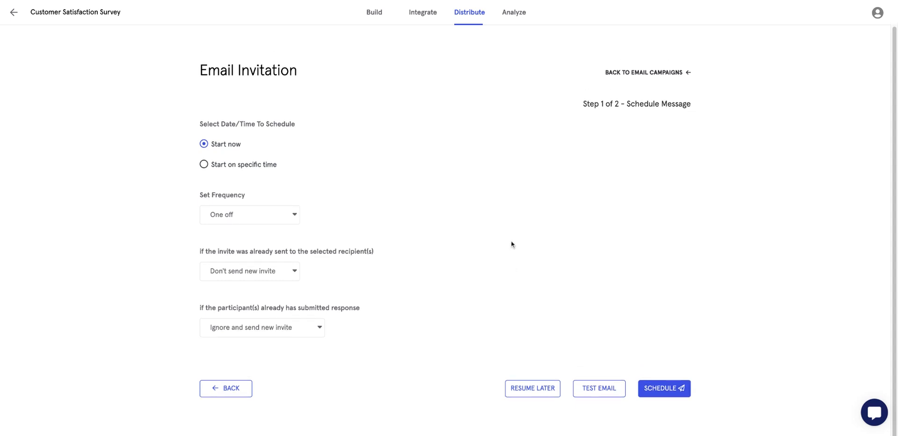
left_click(640, 74)
Open Generate Personal Links and place the cursor in the empty participant email box.
scroll(536, 300, "down", 2)
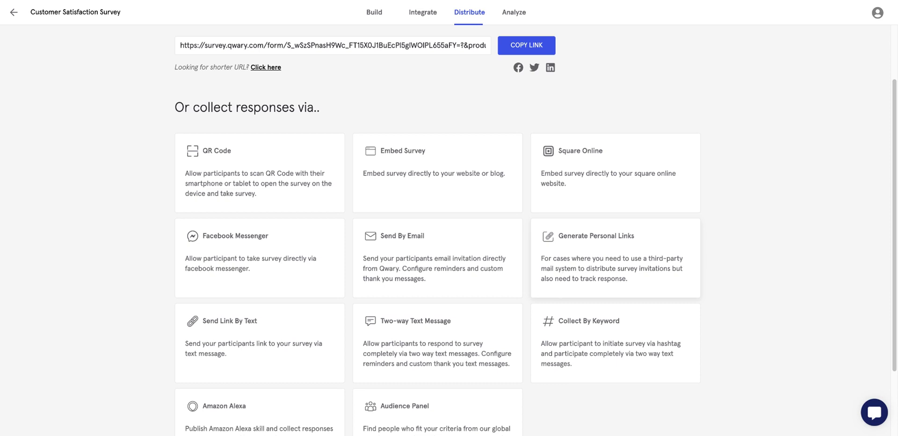
left_click(580, 244)
left_click(235, 118)
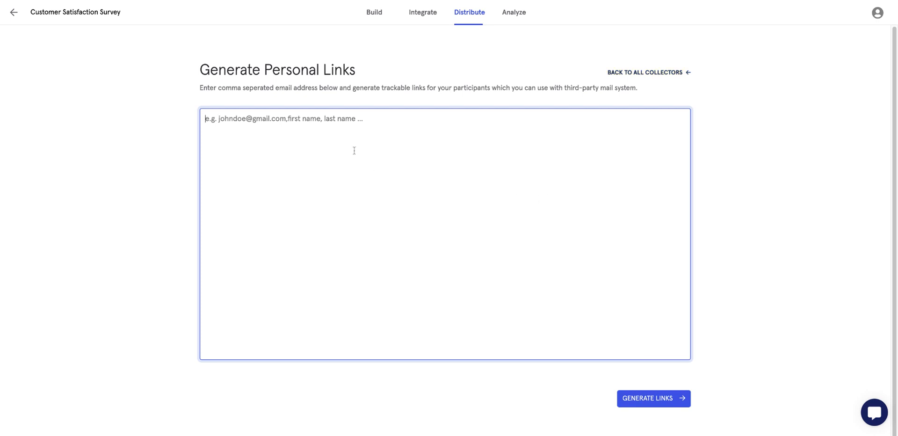
Back at all collectors, start a Send Link By Text invitation and advance to phone numbers.
left_click(651, 76)
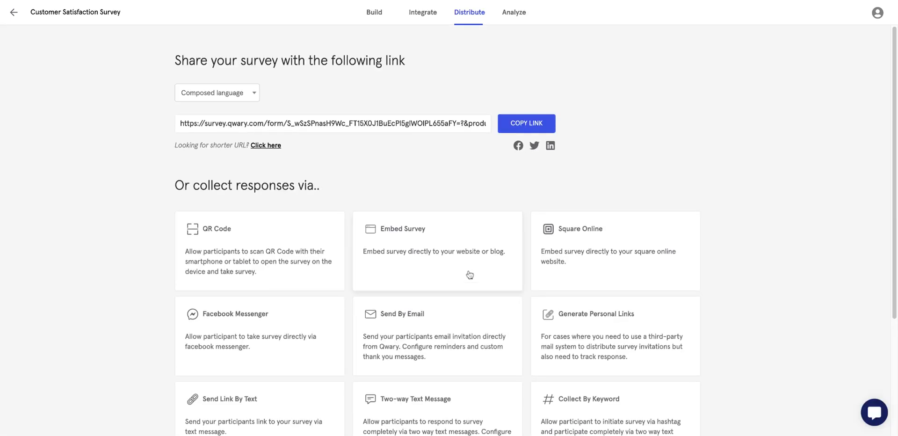
scroll(323, 345, "down", 4)
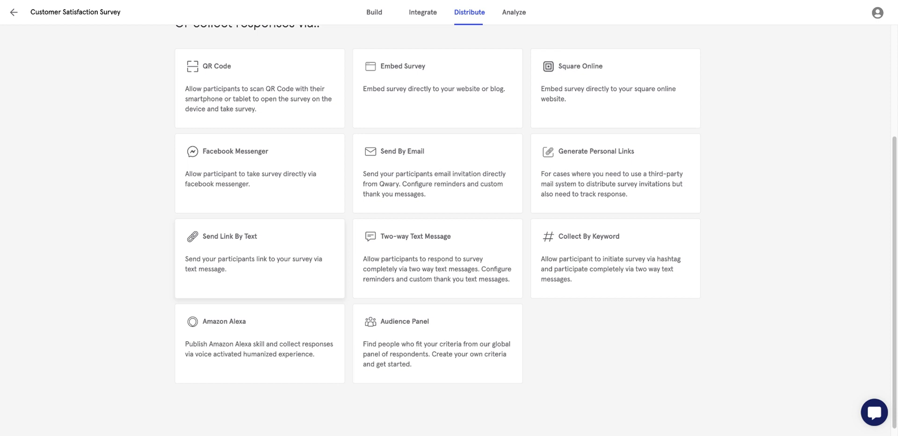
left_click(226, 256)
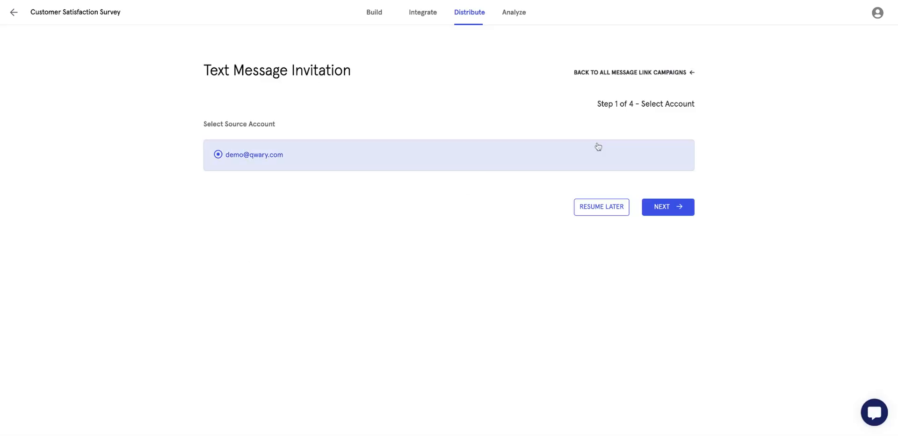
left_click(657, 206)
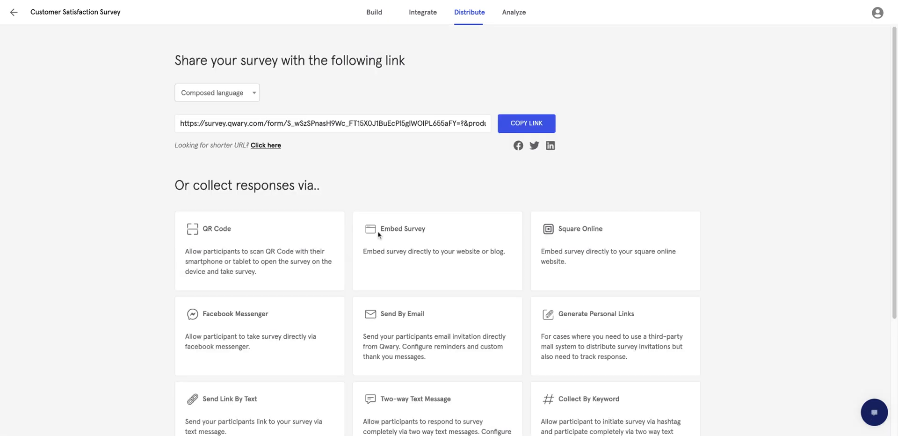
Leave the Distribute page and open the Analyze tab's Default Report.
scroll(305, 337, "down", 5)
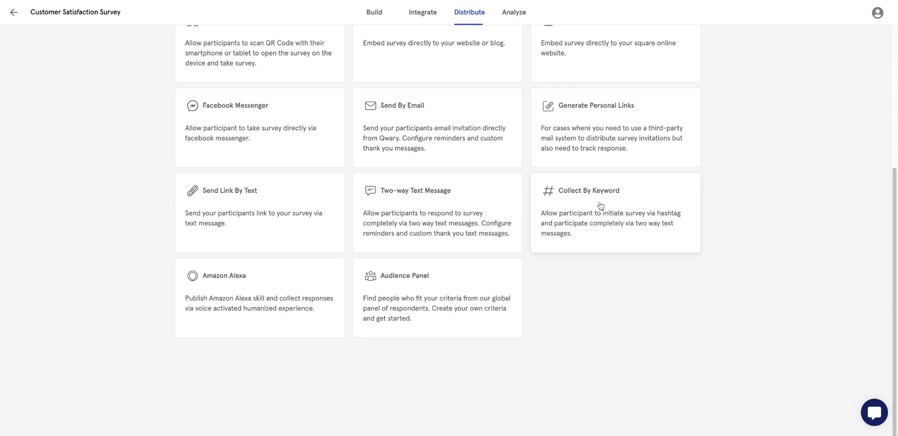
scroll(591, 330, "up", 5)
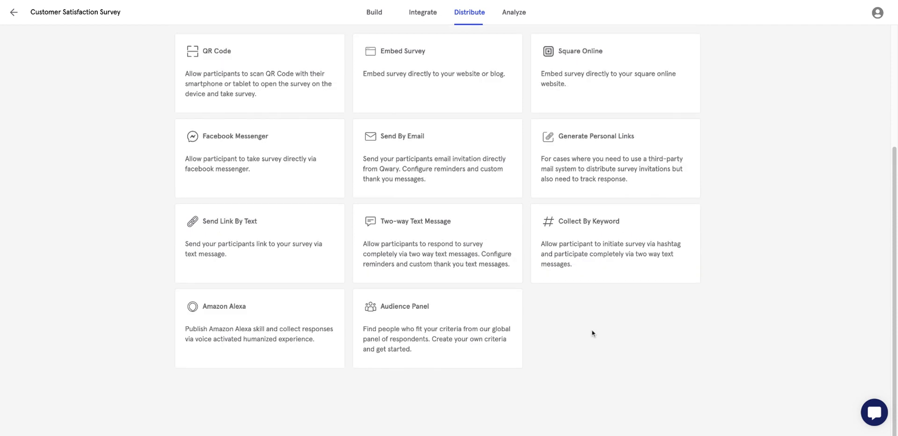
left_click(513, 19)
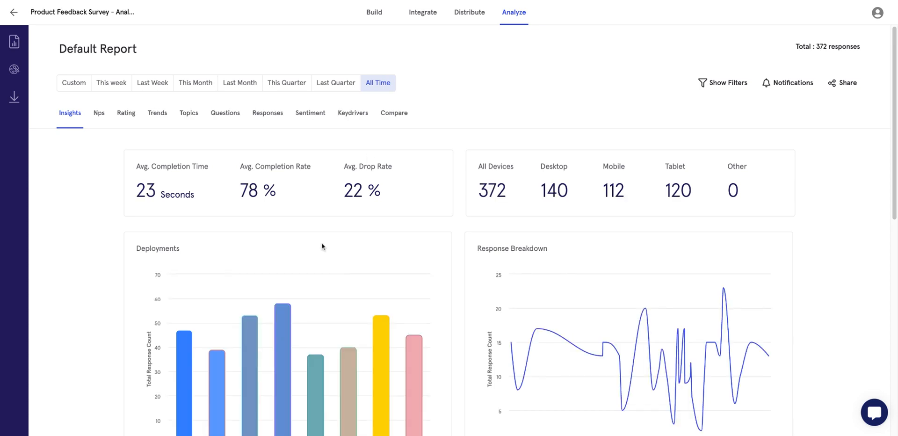
Scroll over the All Time insights: 372 responses, completion rates and device counts.
scroll(321, 246, "down", 1)
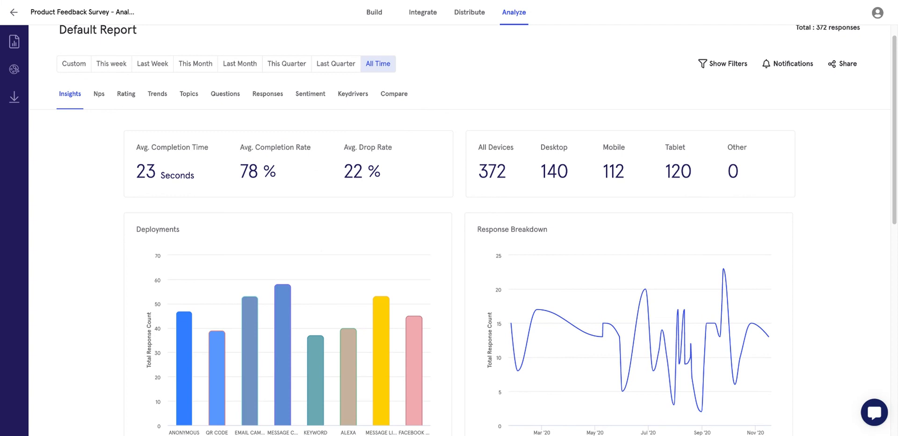
scroll(477, 230, "up", 1)
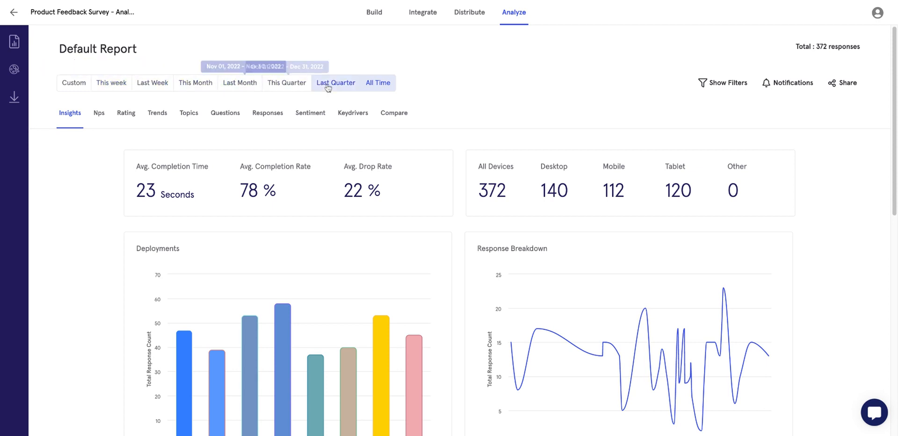
left_click(243, 86)
left_click(376, 85)
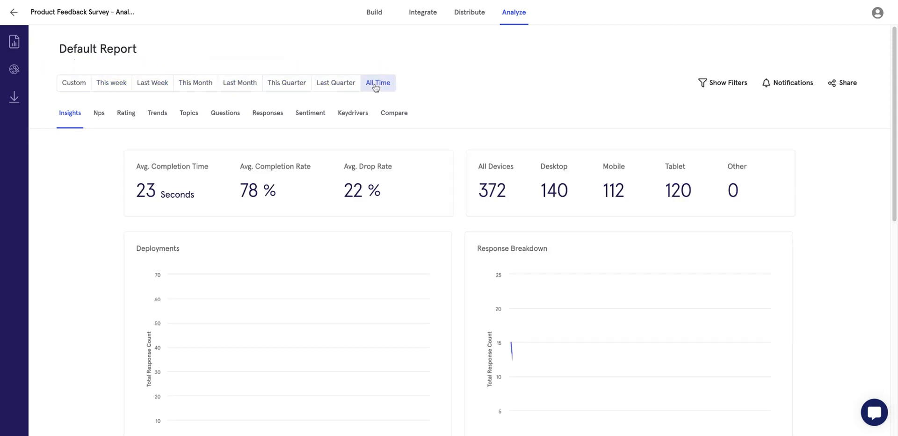
left_click(728, 84)
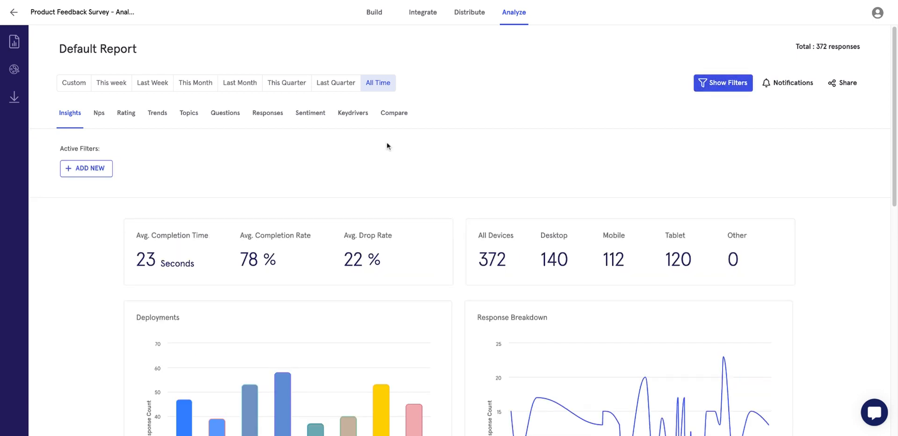
left_click(94, 169)
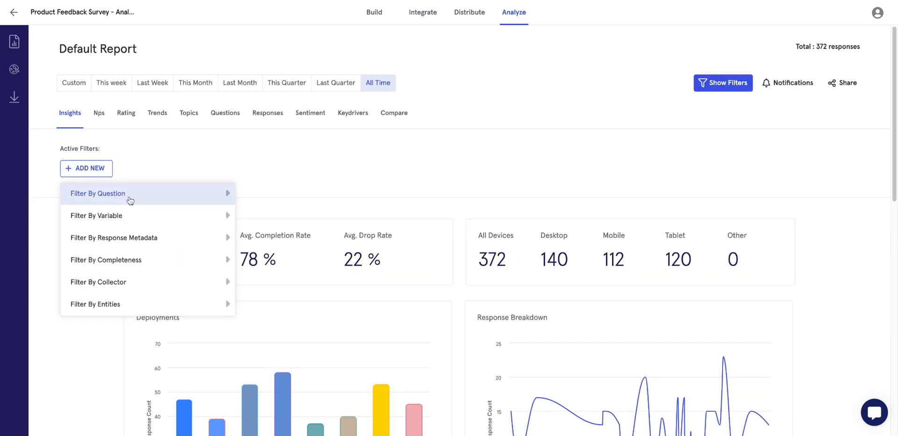
left_click(129, 198)
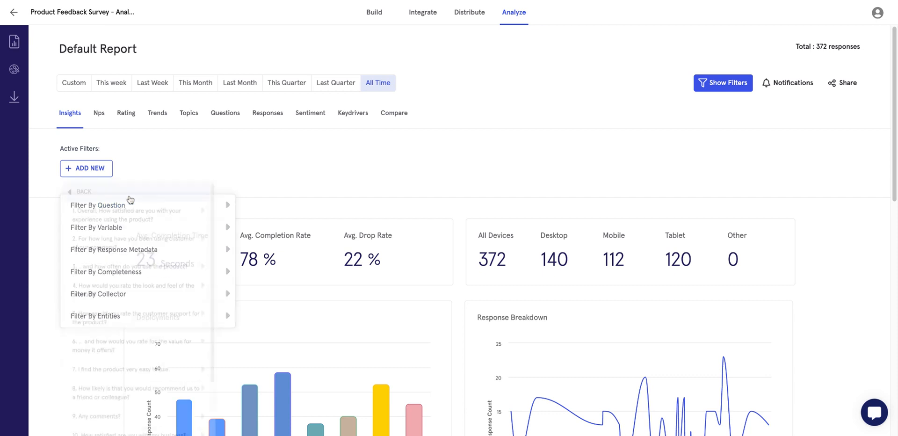
left_click(91, 197)
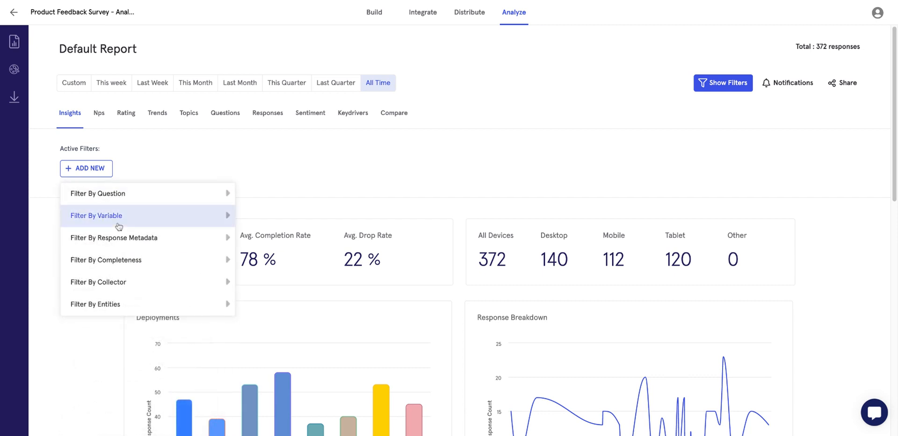
left_click(117, 219)
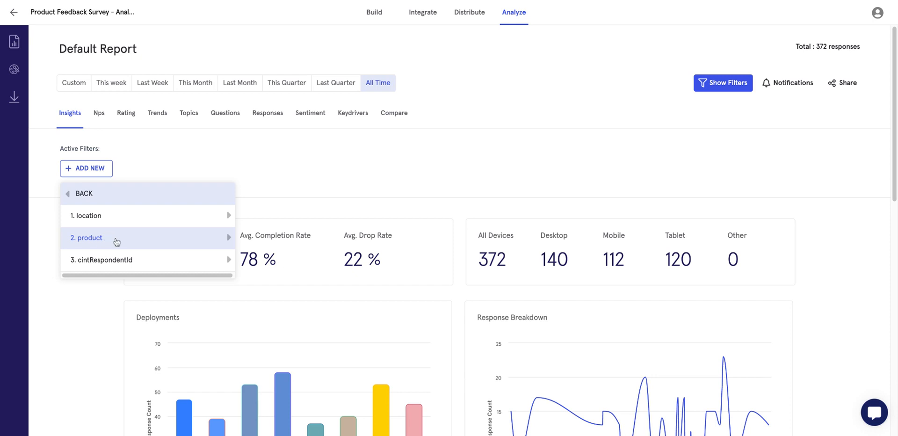
left_click(79, 194)
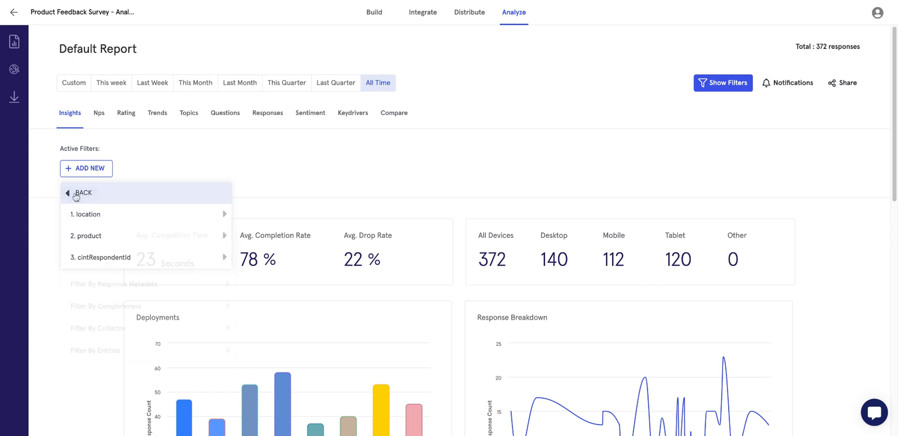
left_click(117, 238)
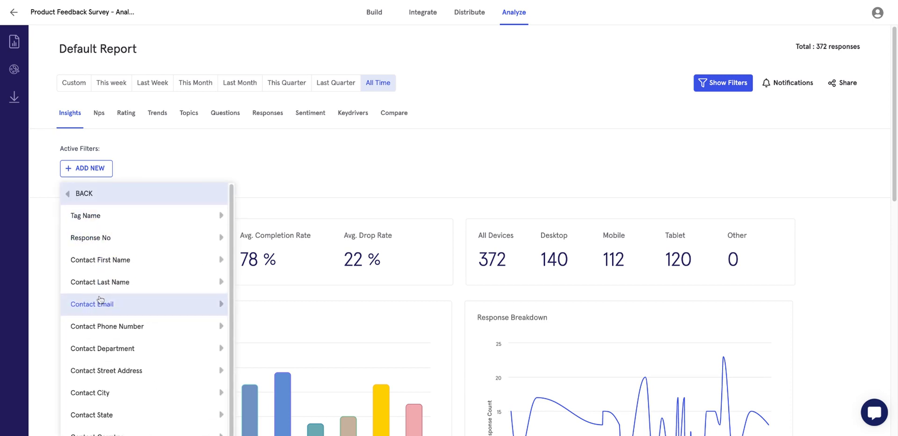
left_click(75, 200)
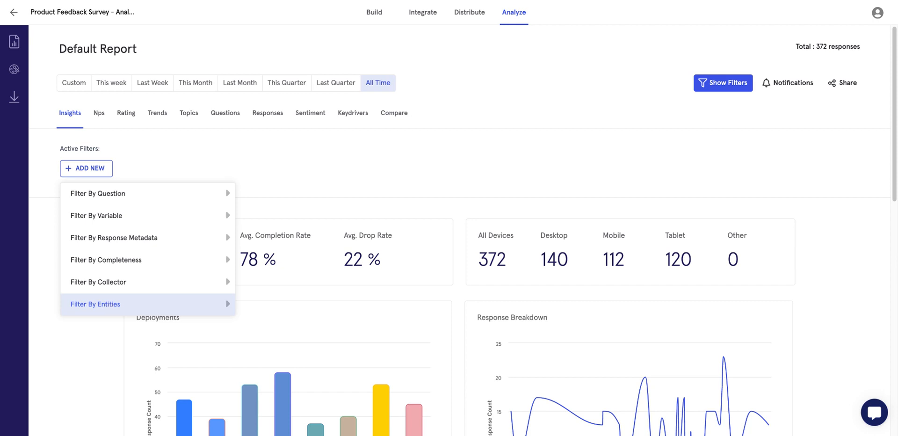
left_click(96, 304)
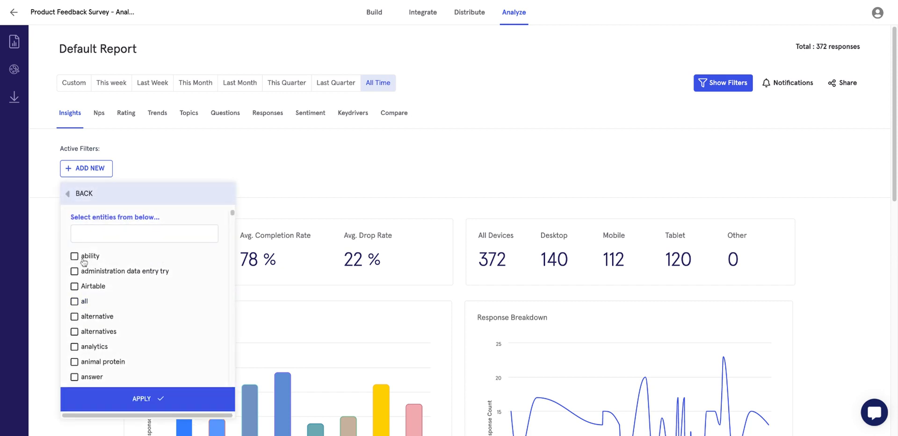
scroll(73, 347, "down", 1)
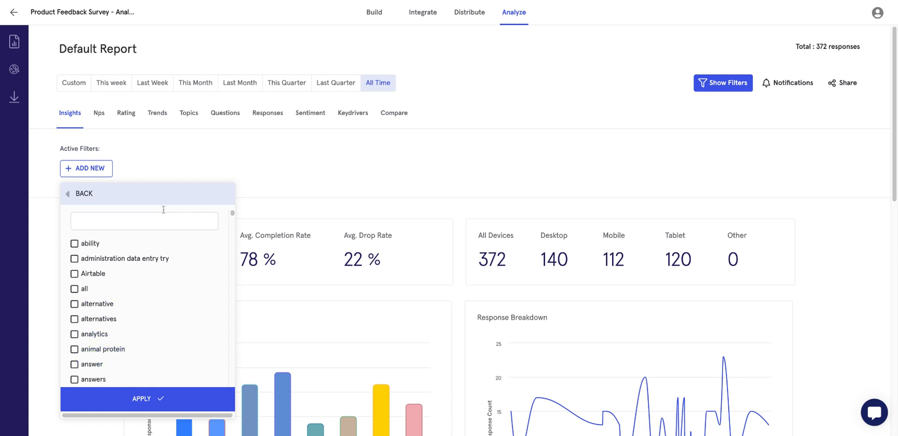
left_click(77, 195)
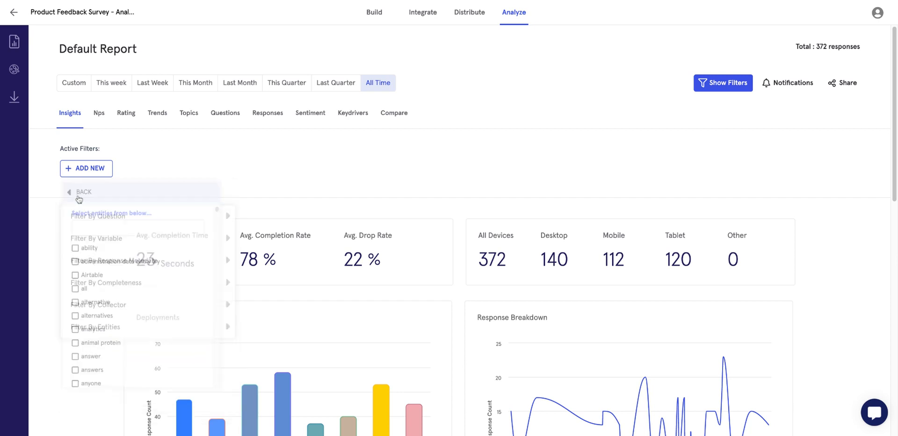
left_click(45, 247)
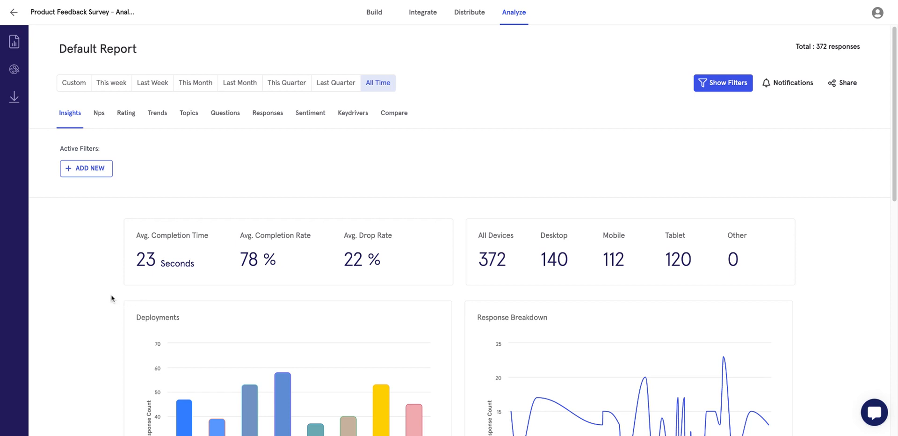
scroll(110, 295, "down", 3)
scroll(109, 298, "up", 3)
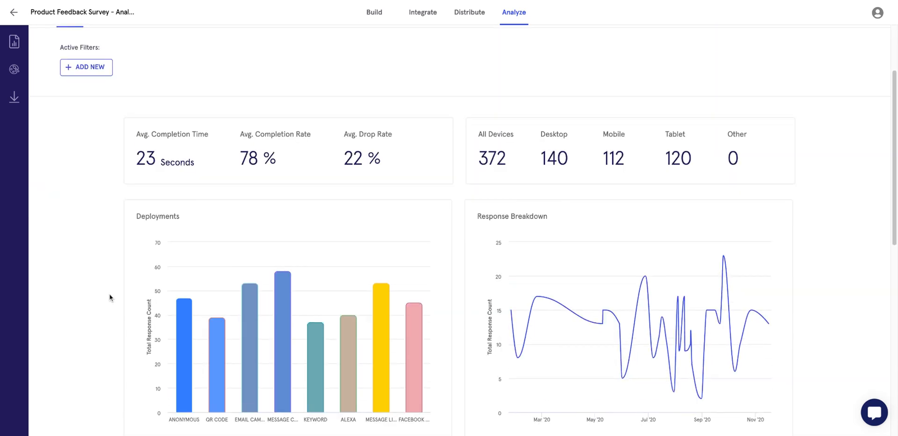
left_click(15, 45)
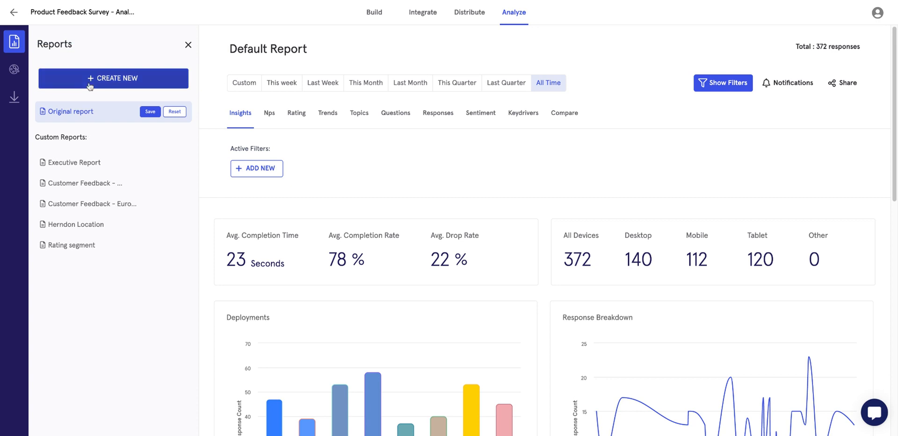
left_click(188, 44)
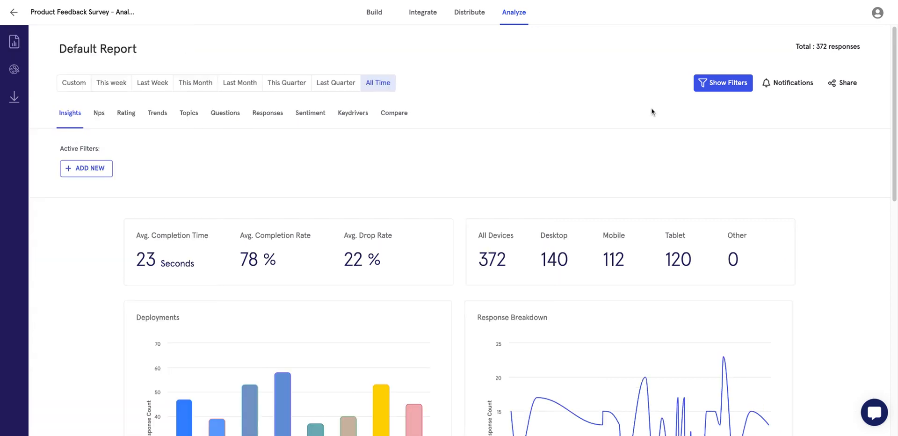
left_click(843, 83)
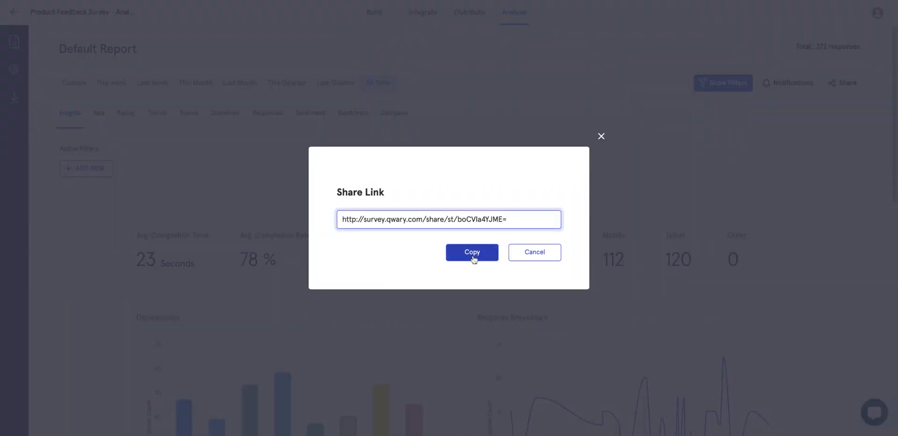
left_click(536, 255)
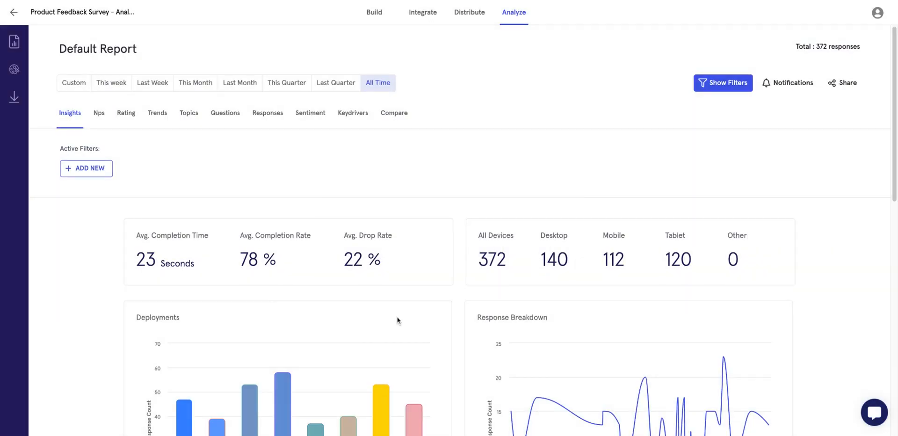
On the Geo Map, colour countries by Avg. NPS, then by Avg. Sentiment.
scroll(397, 320, "down", 1)
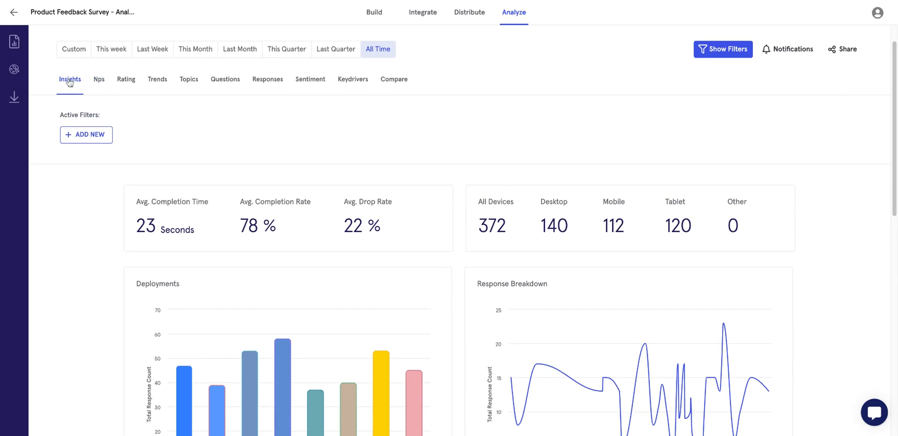
scroll(92, 306, "down", 2)
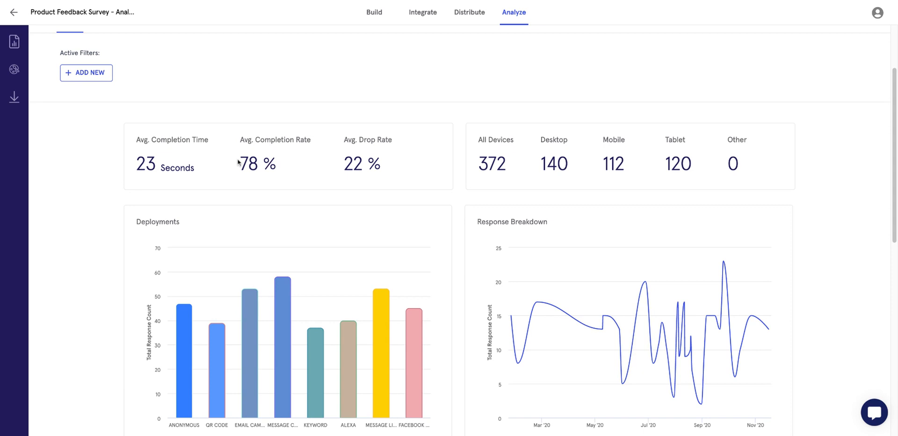
left_click_drag(510, 164, 456, 153)
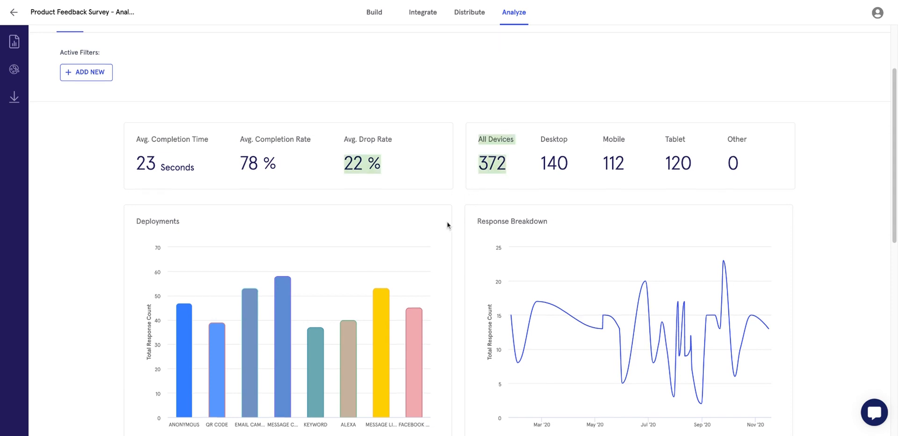
scroll(548, 215, "down", 5)
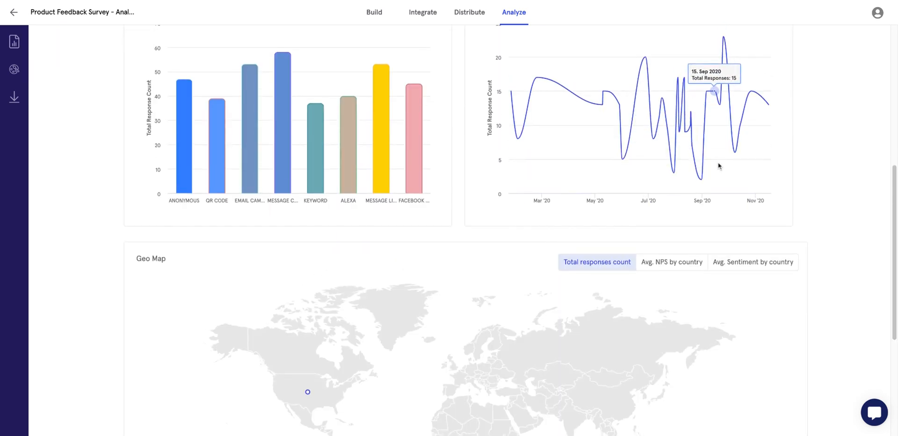
scroll(475, 209, "up", 1)
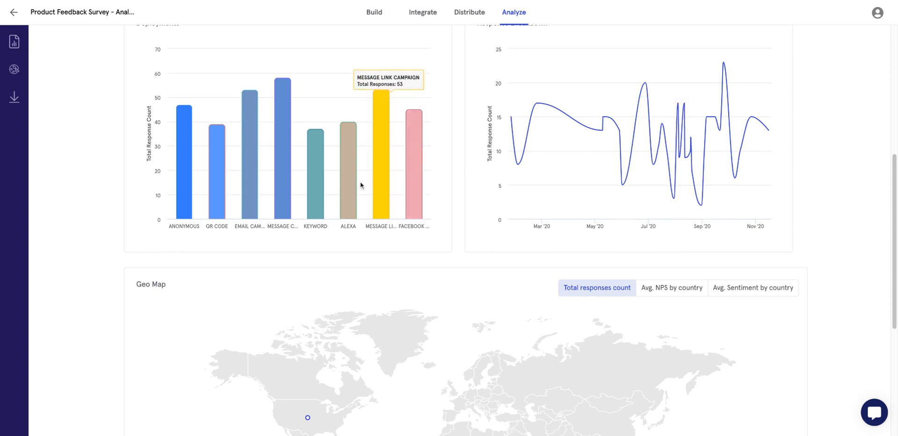
scroll(190, 234, "down", 4)
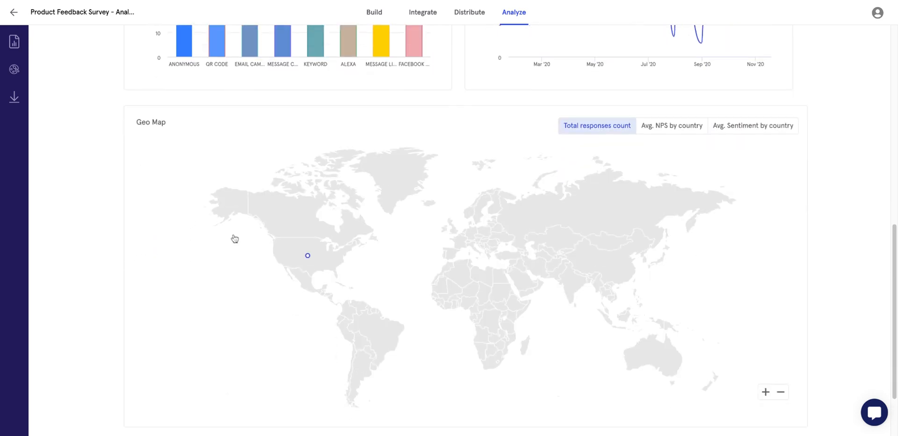
mouse_move(280, 245)
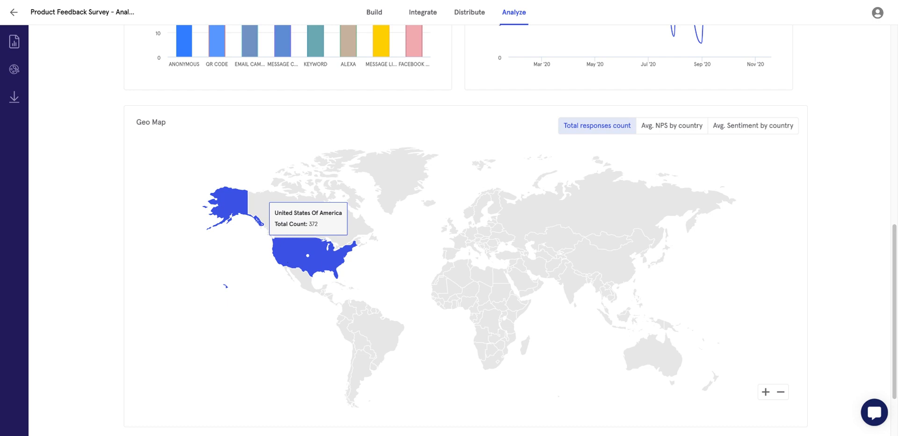
left_click(686, 129)
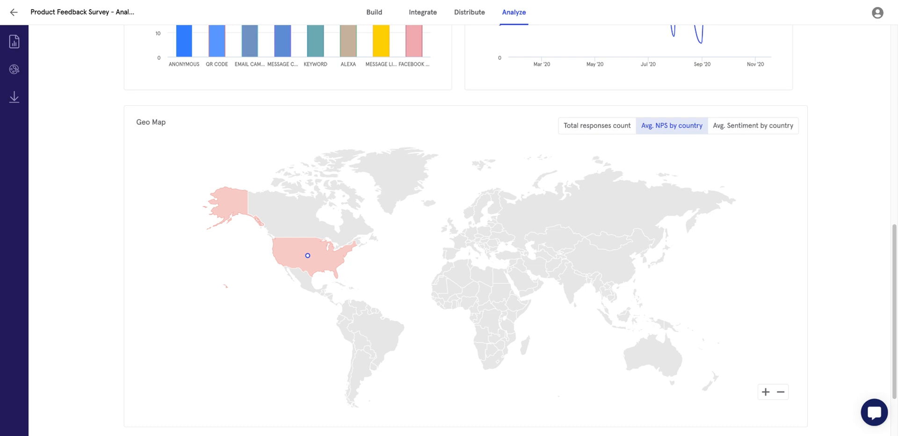
left_click(728, 127)
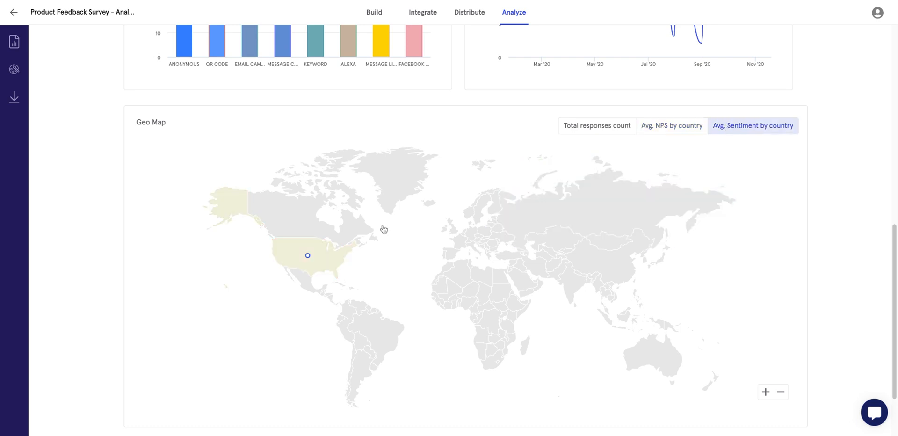
Drill the map into the United States, then open the Nps tab.
mouse_move(324, 254)
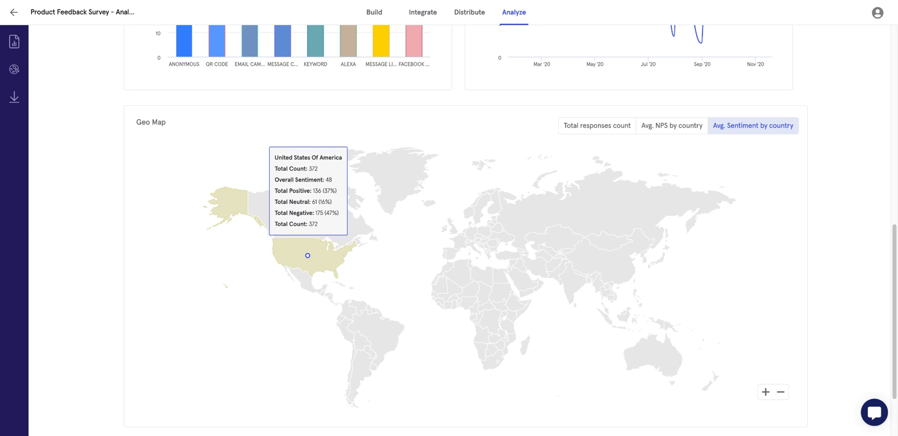
left_click(300, 254)
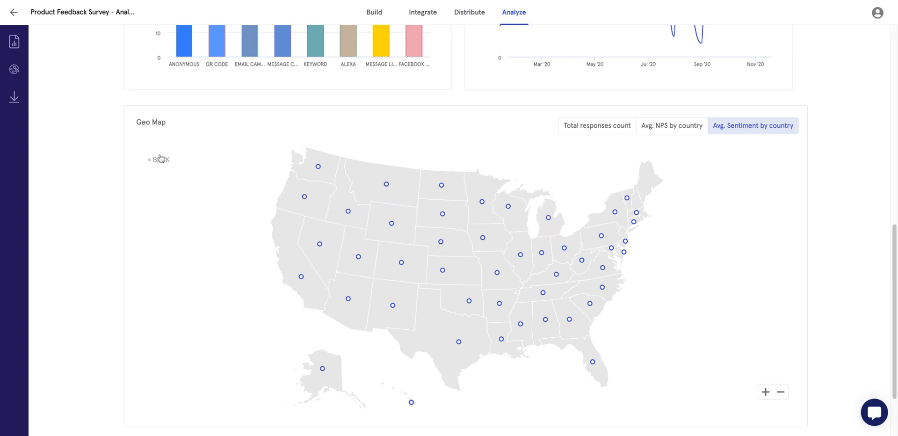
scroll(90, 263, "up", 10)
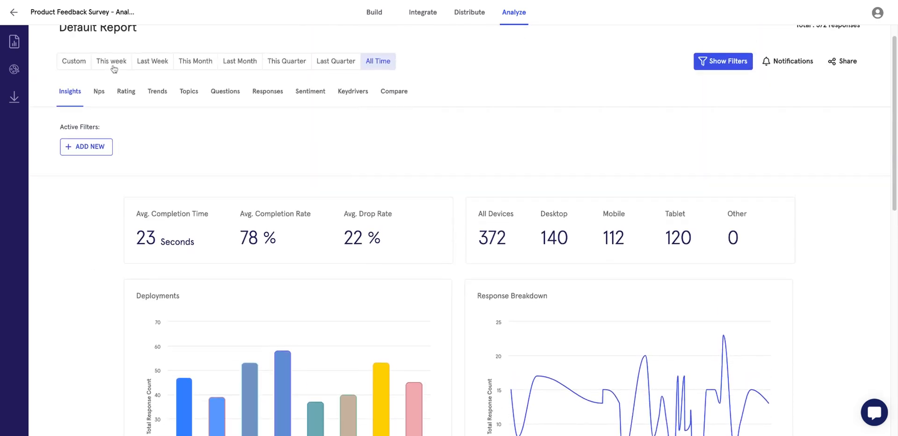
left_click(97, 93)
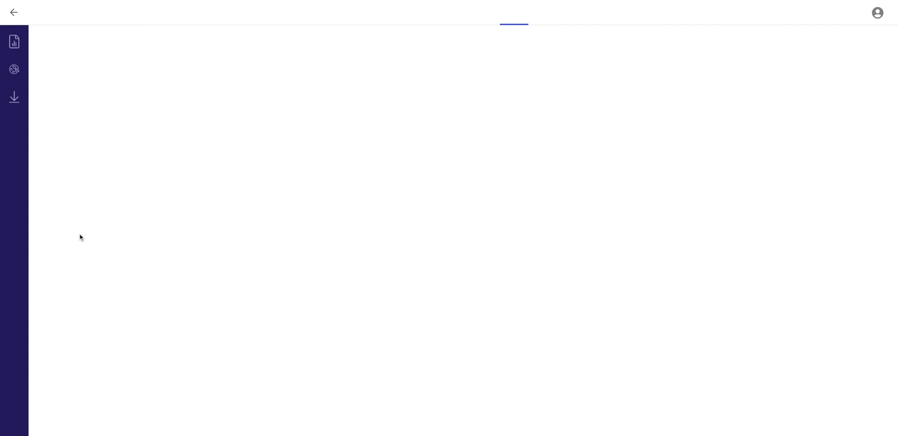
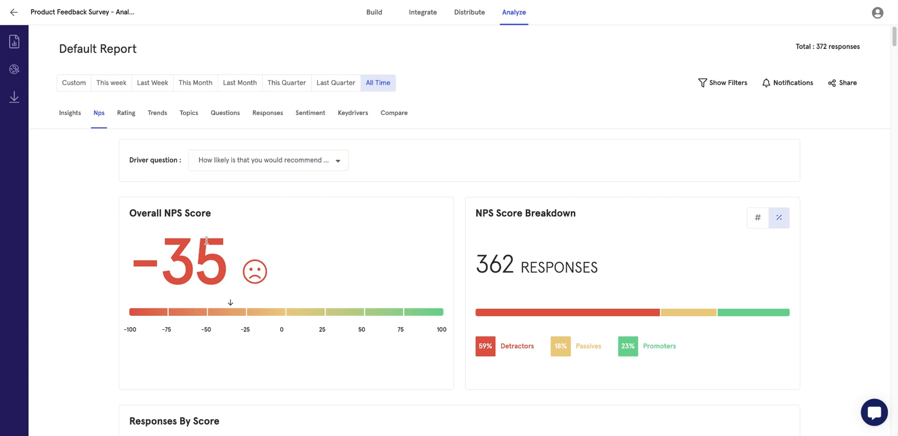
Mark the overall NPS score of -35 and keep the recommendation question as the driver.
left_click_drag(231, 259, 209, 260)
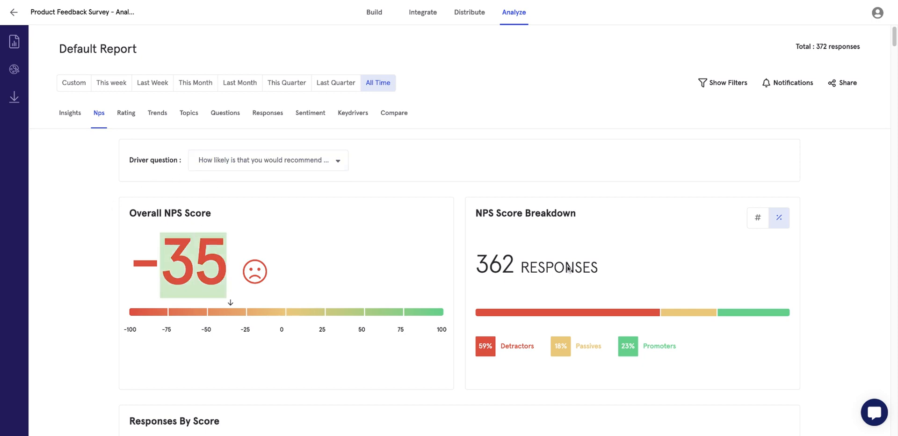
scroll(557, 250, "down", 1)
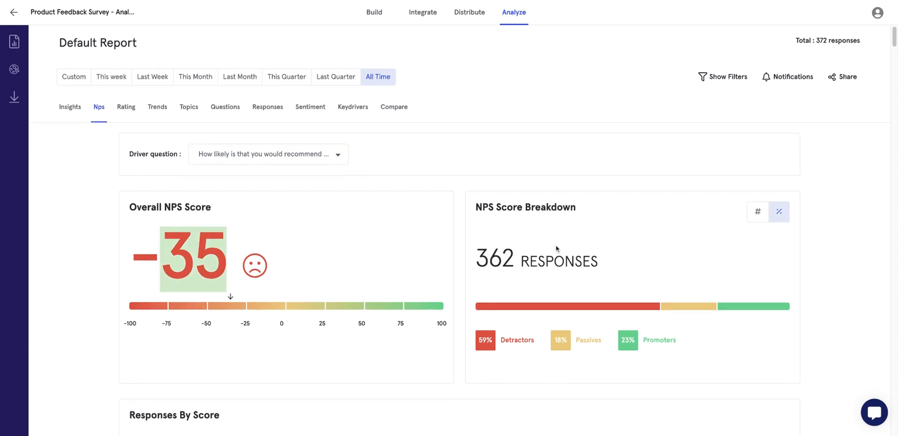
left_click(308, 161)
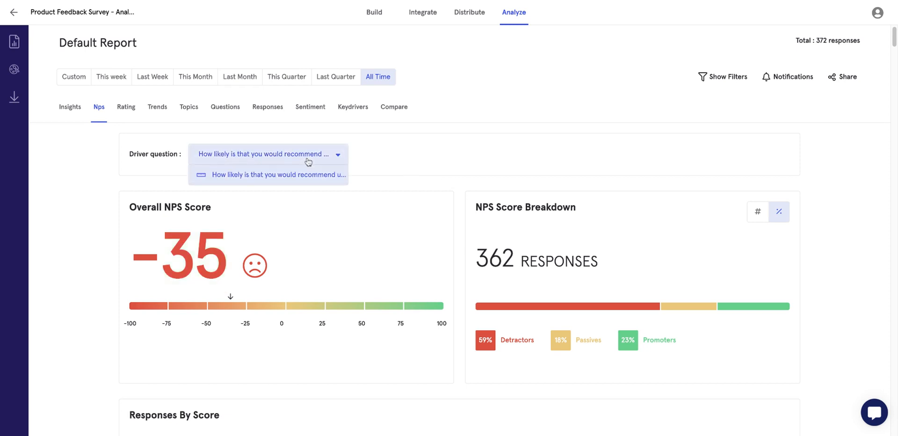
left_click(280, 176)
Scroll down the NPS report to the customer-duration question and mark the 24 promoters among newest customers.
scroll(472, 196, "down", 3)
scroll(472, 195, "down", 2)
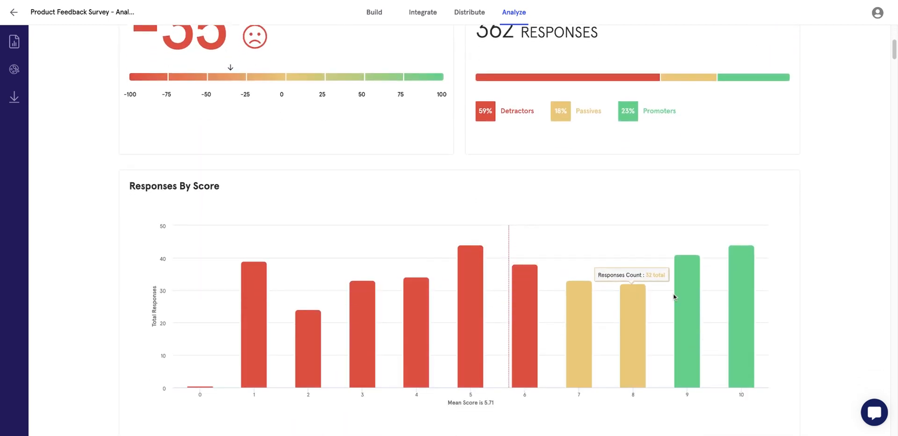
scroll(674, 296, "down", 2)
scroll(620, 347, "down", 5)
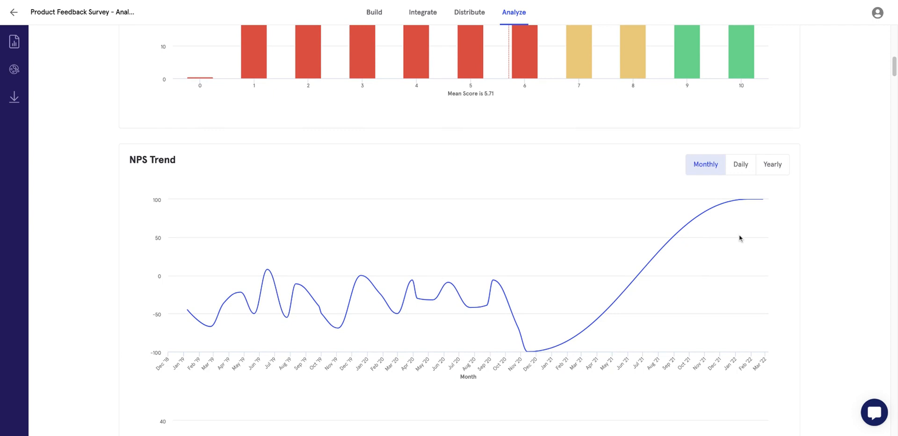
scroll(742, 240, "down", 1)
scroll(648, 320, "down", 5)
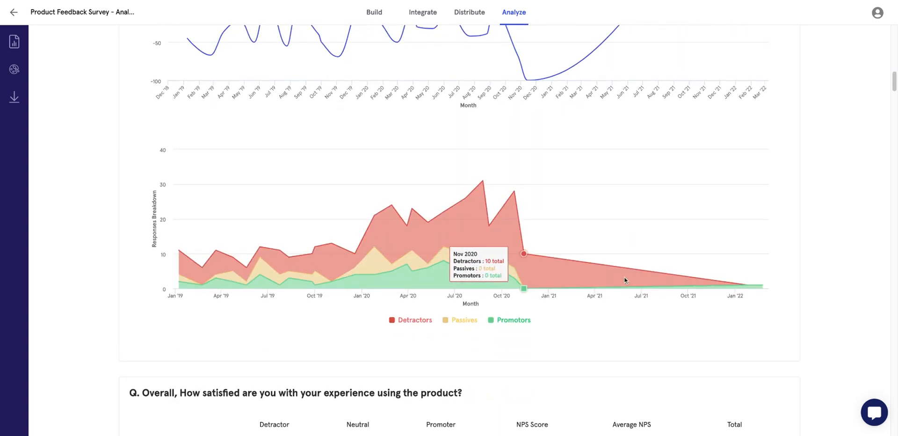
scroll(626, 280, "down", 8)
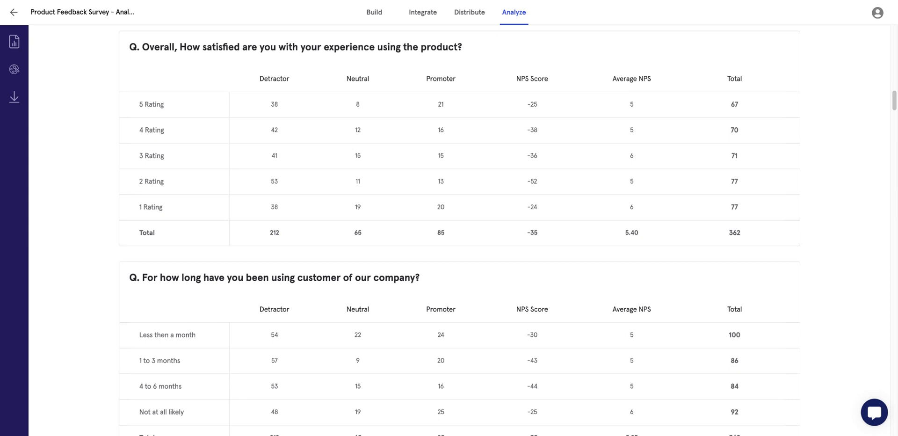
scroll(327, 183, "down", 3)
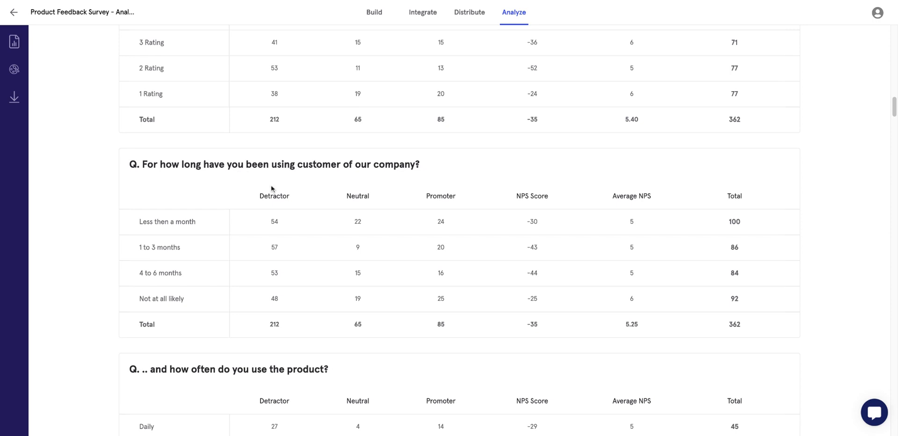
left_click_drag(229, 165, 294, 166)
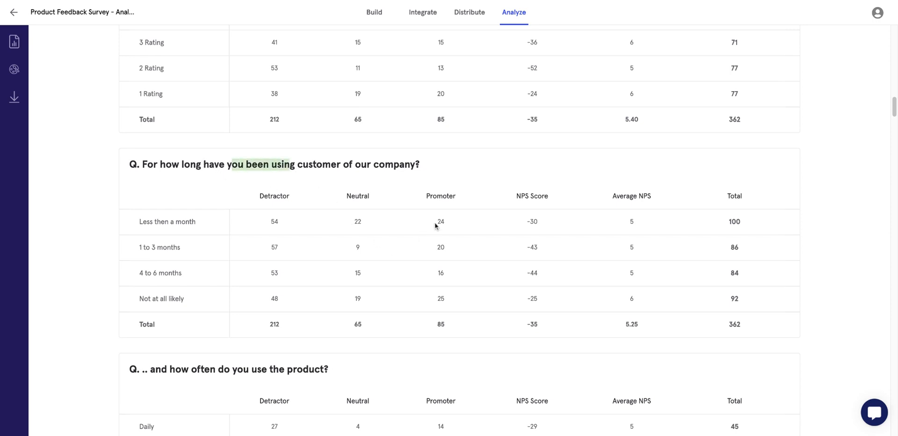
left_click_drag(434, 224, 435, 224)
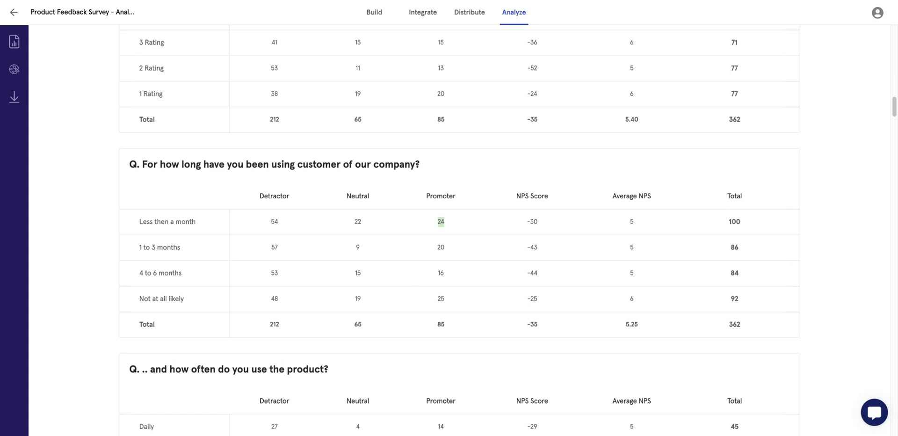
Scroll through the rest of the NPS report's question breakdowns.
scroll(381, 325, "down", 3)
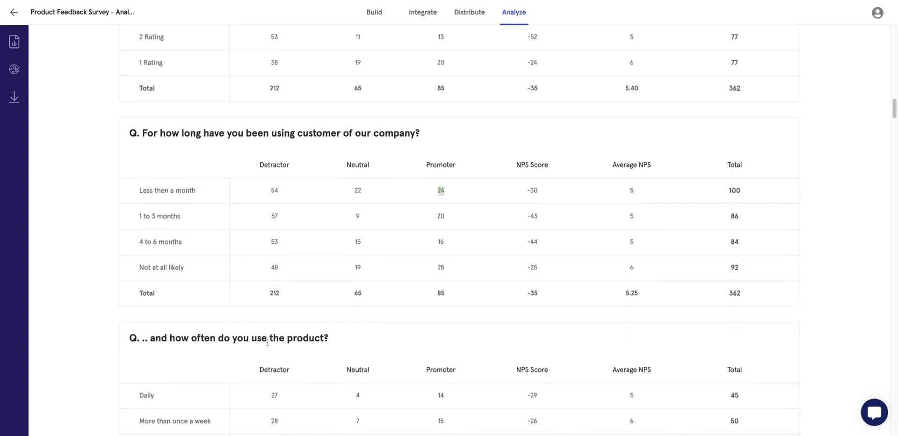
scroll(267, 342, "down", 3)
scroll(308, 312, "down", 3)
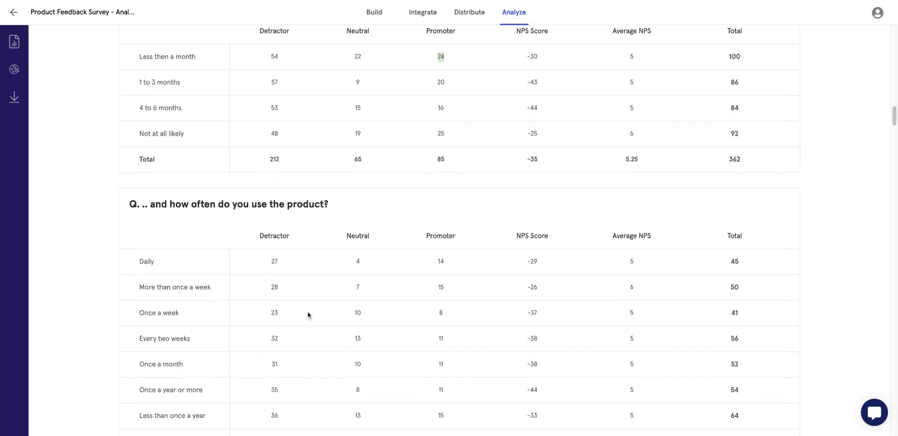
scroll(222, 312, "down", 5)
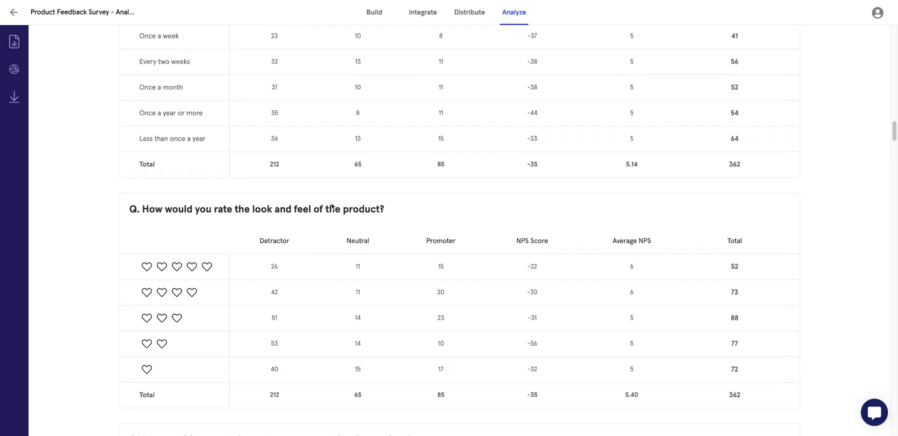
scroll(335, 287, "down", 8)
scroll(335, 287, "down", 10)
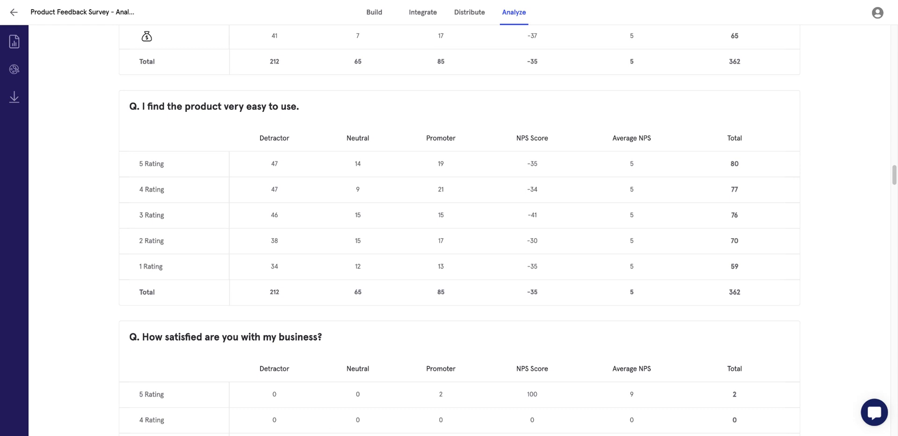
scroll(459, 229, "down", 5)
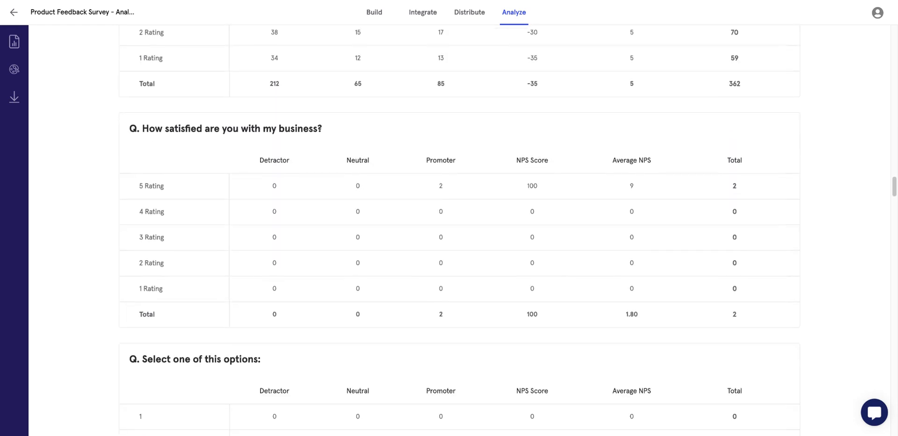
scroll(460, 229, "down", 8)
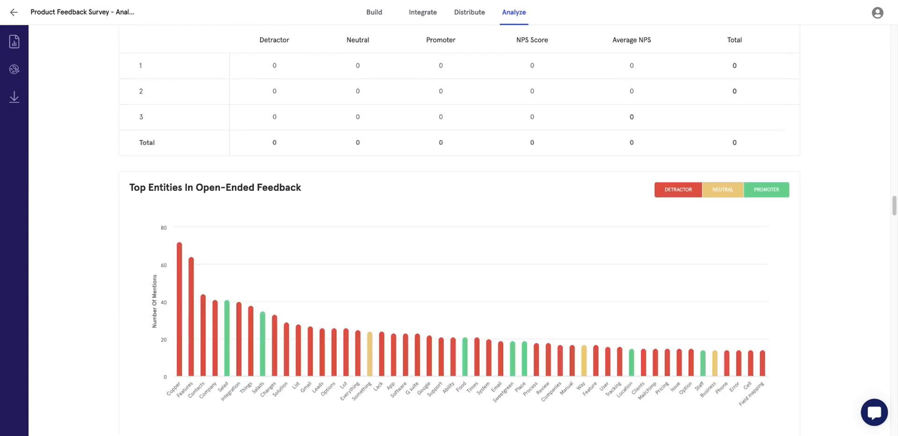
mouse_move(205, 323)
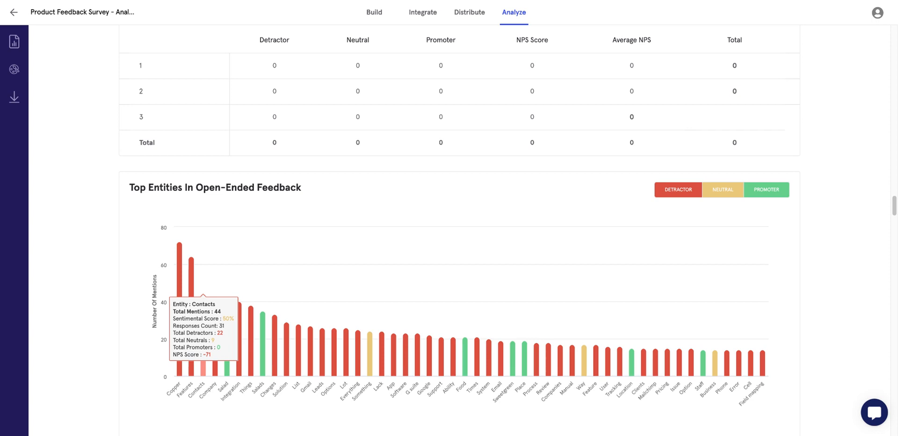
mouse_move(183, 344)
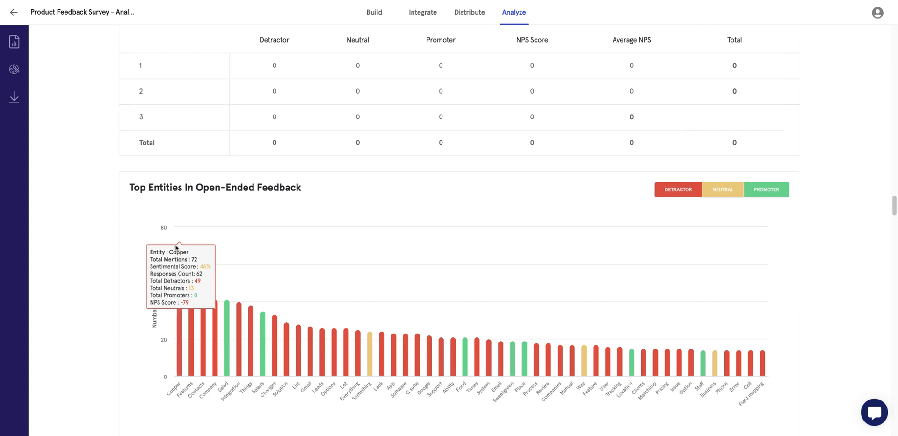
mouse_move(179, 248)
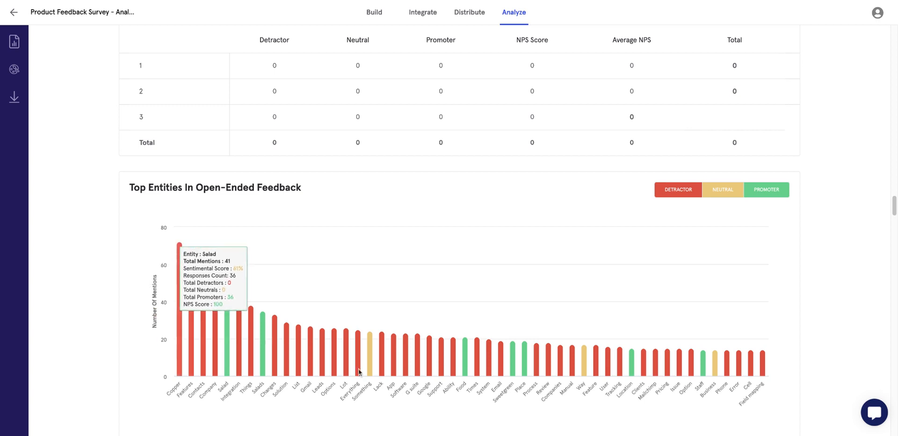
scroll(650, 385, "down", 9)
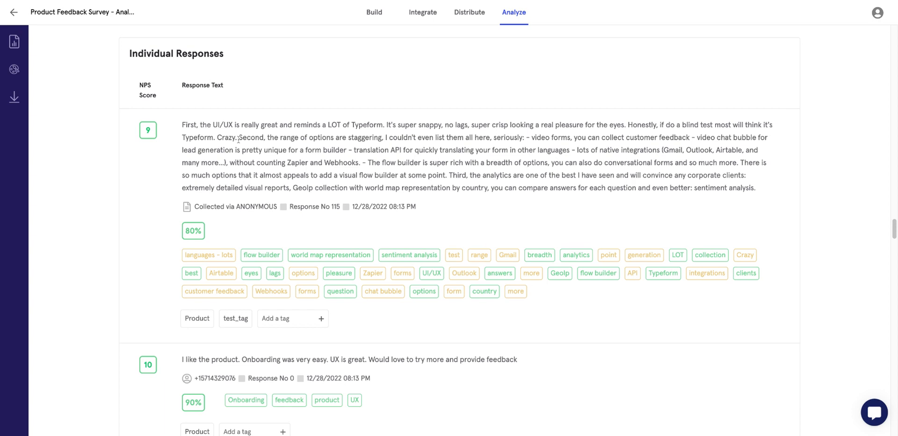
scroll(222, 220, "down", 8)
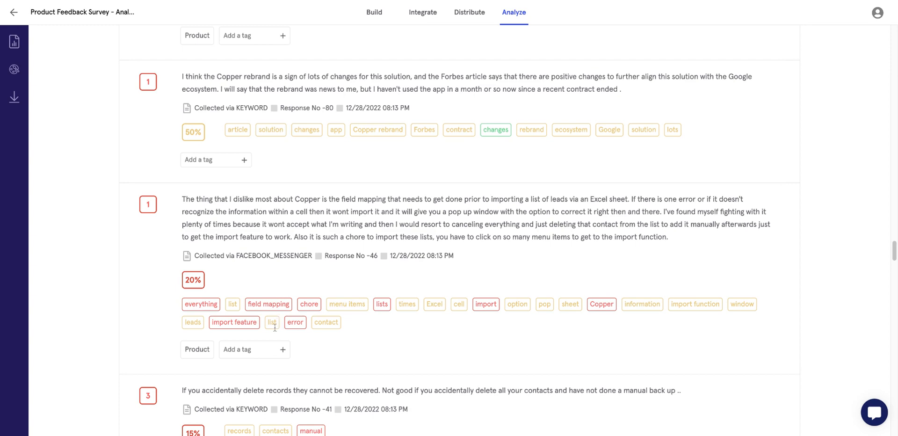
scroll(197, 288, "up", 20)
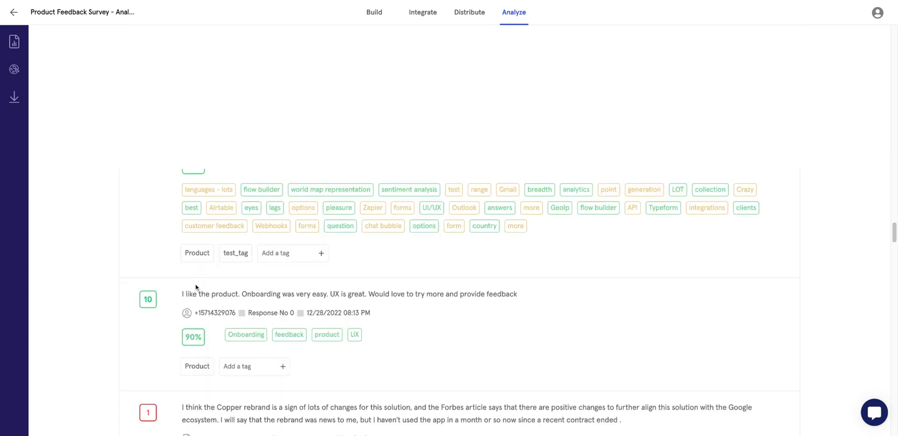
scroll(197, 288, "up", 15)
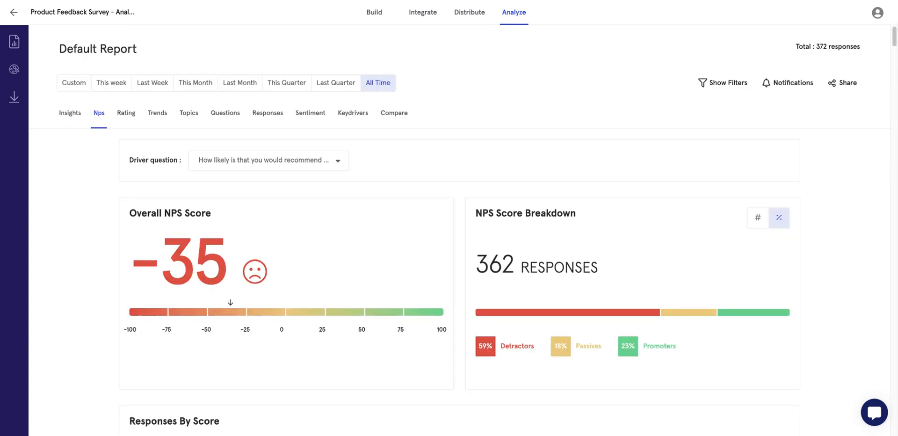
Switch to the Rating view: index 38, 43% dissatisfied, 19% neutral, 38% satisfied, driver unchanged.
left_click(126, 114)
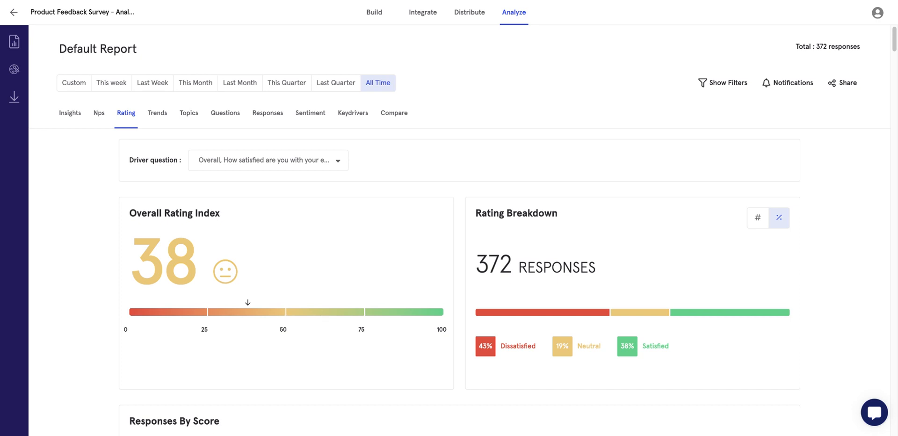
left_click(287, 162)
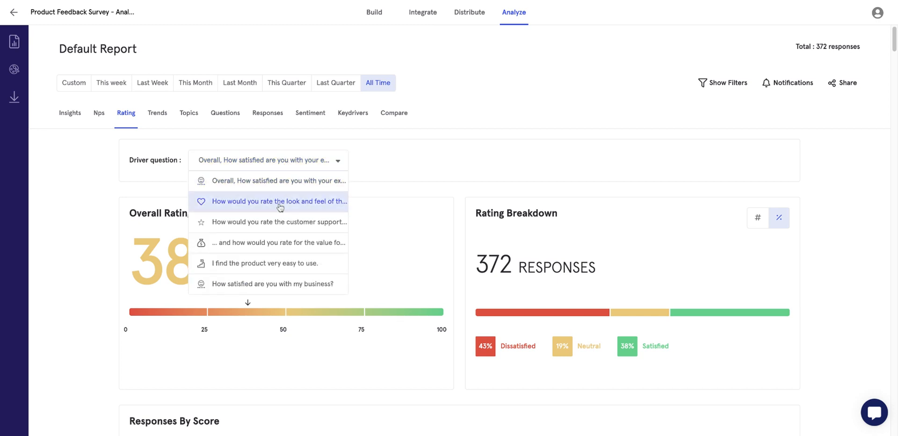
left_click(67, 319)
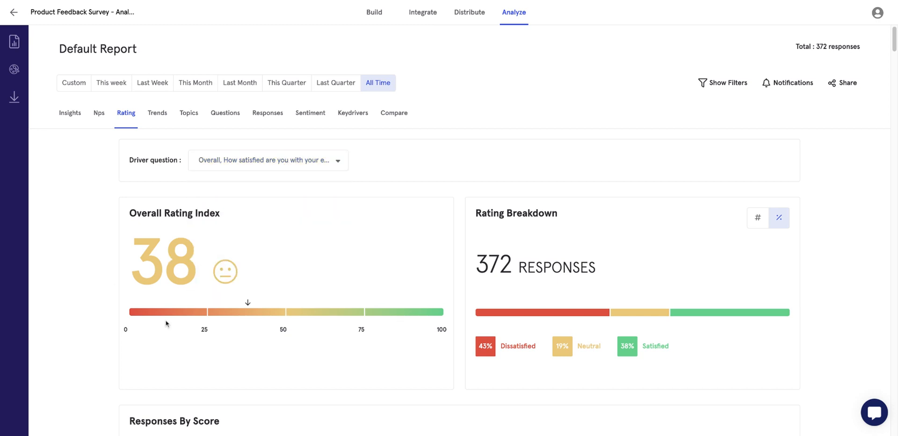
scroll(167, 323, "down", 3)
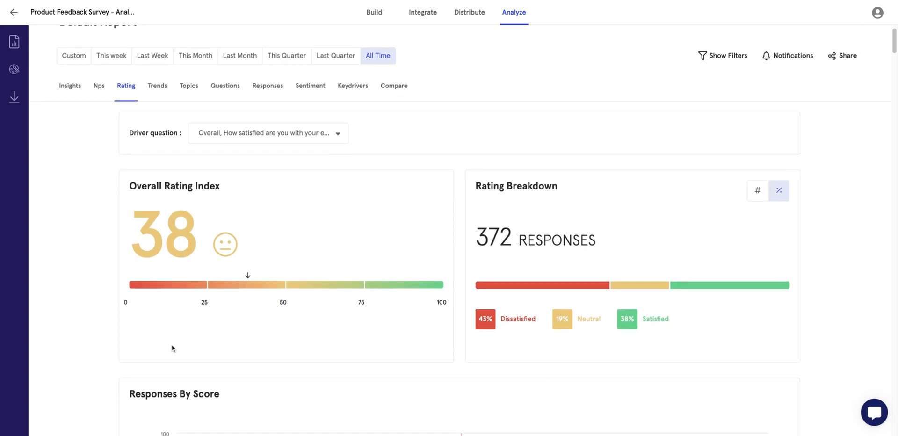
scroll(172, 348, "down", 2)
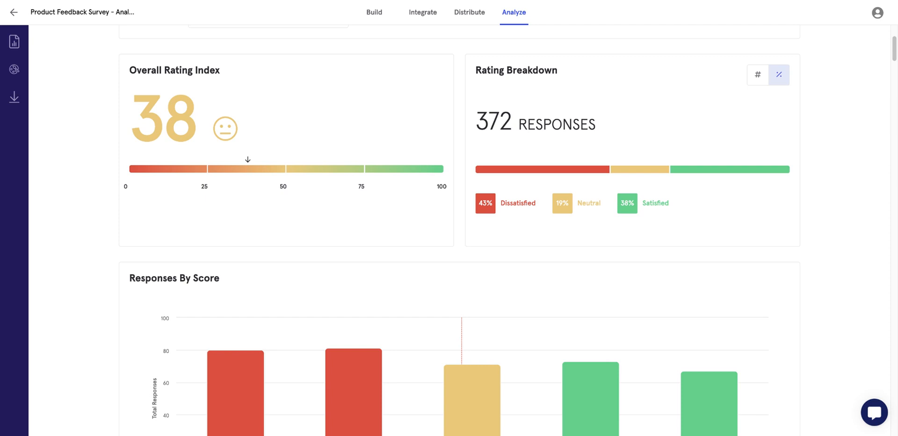
scroll(456, 234, "down", 7)
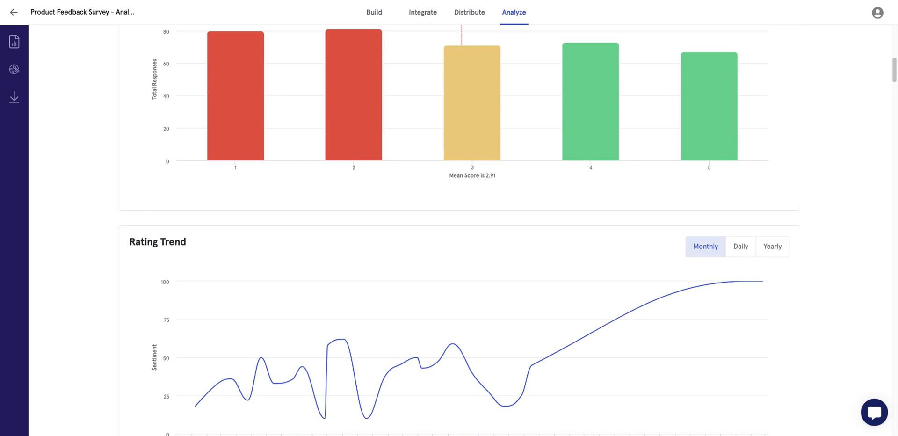
scroll(456, 234, "down", 5)
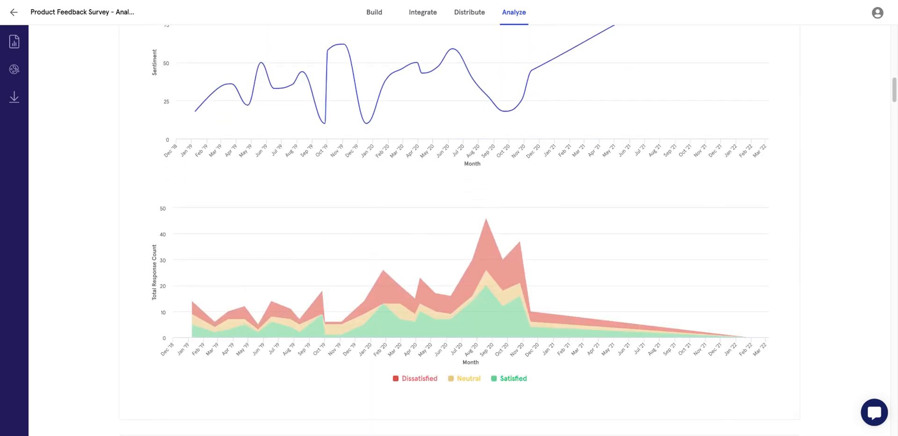
scroll(456, 234, "up", 12)
scroll(456, 234, "up", 1)
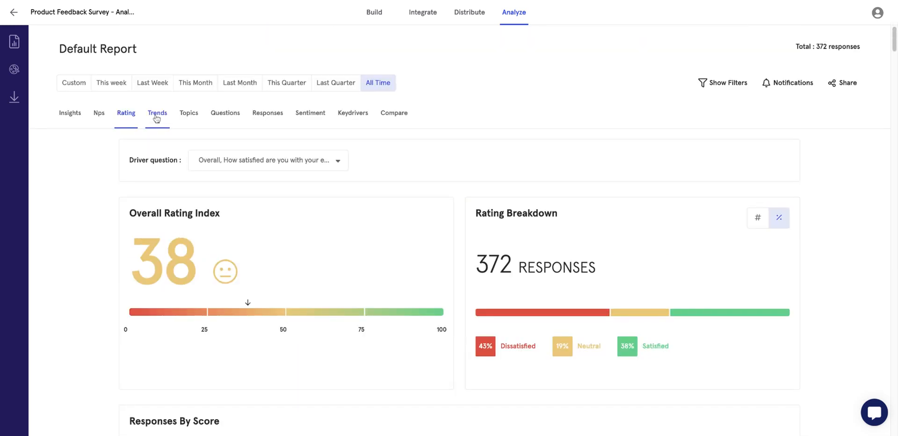
Open the Topics view, leaving the driver question unchanged.
left_click(189, 113)
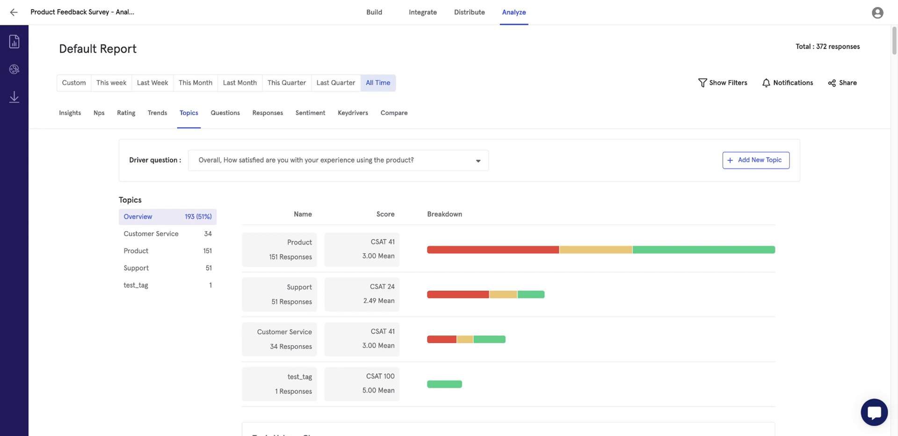
left_click(220, 165)
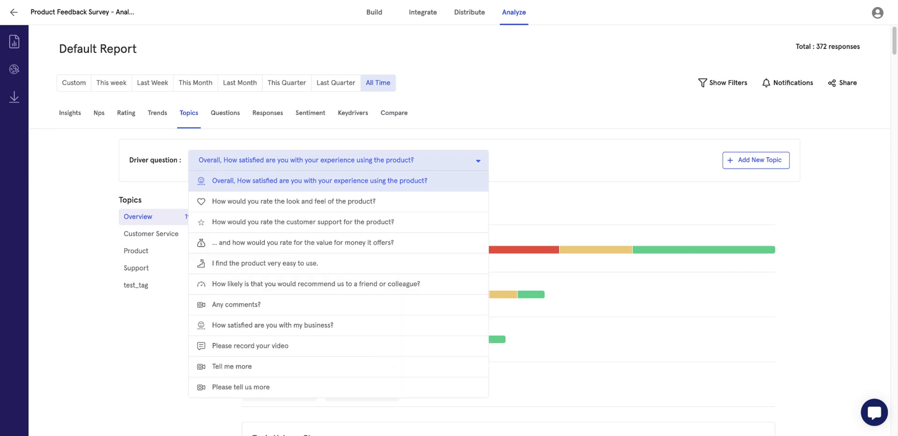
left_click(64, 215)
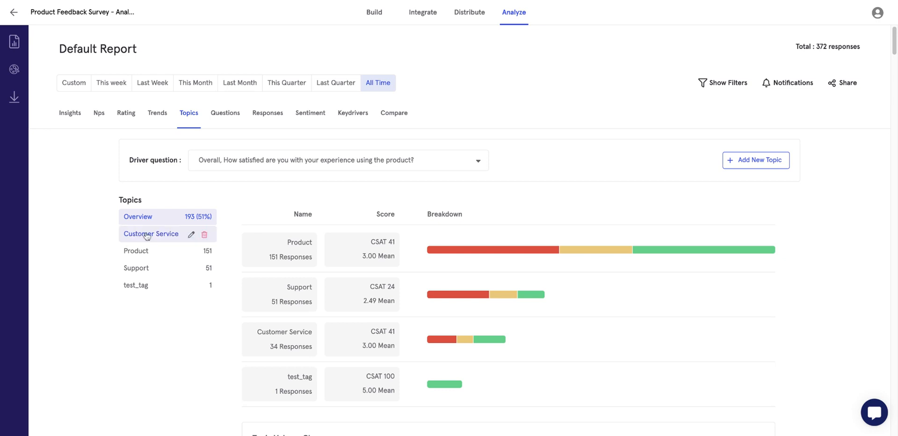
Review the Customer Service topic's name and keywords staff, service, then cancel the edit.
left_click(181, 236)
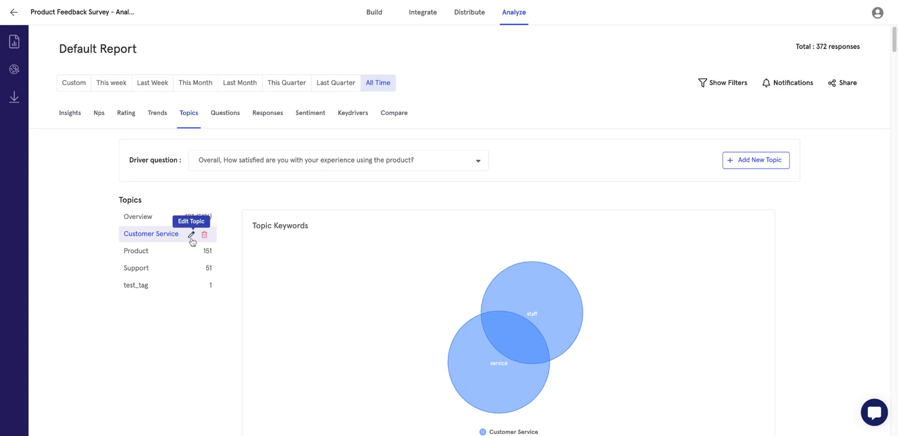
left_click(191, 235)
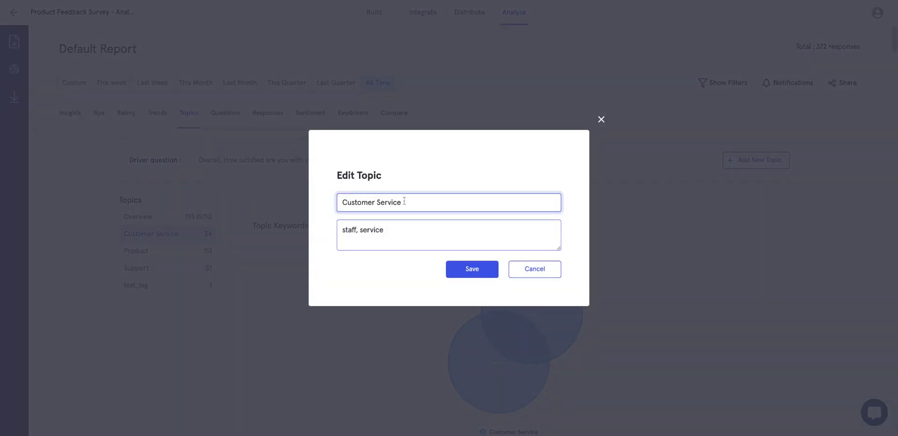
left_click_drag(404, 201, 341, 202)
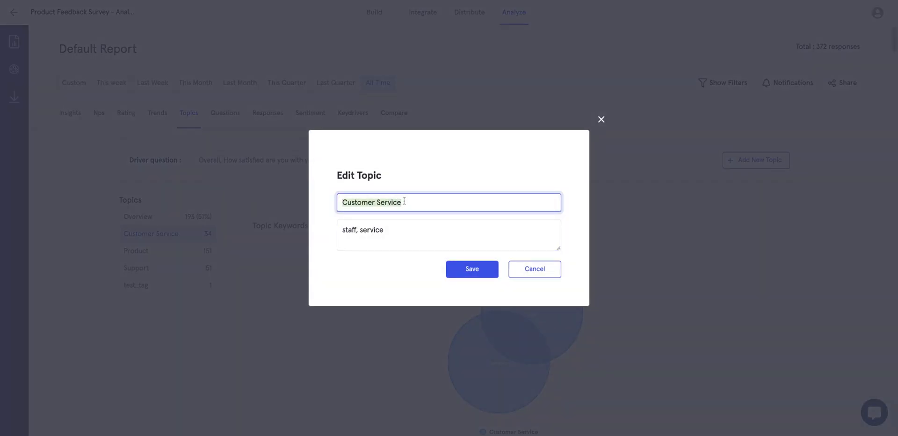
left_click(390, 230)
key("ctrl+shift+Left")
key("ctrl+shift+Left")
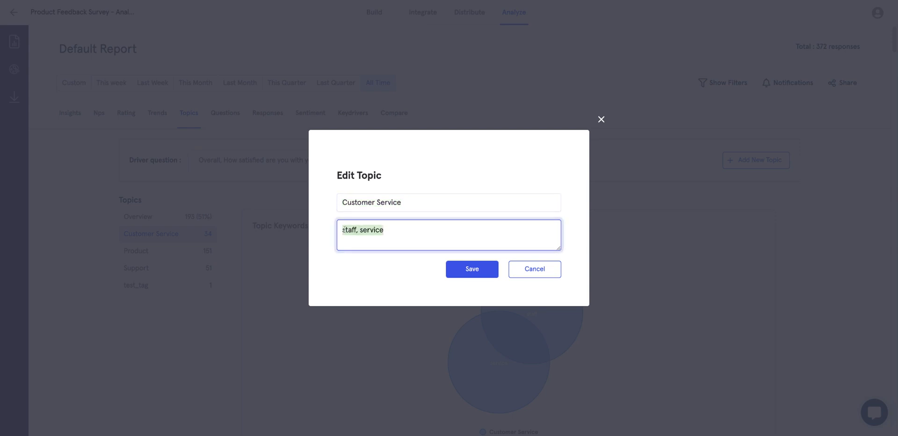
left_click(407, 231)
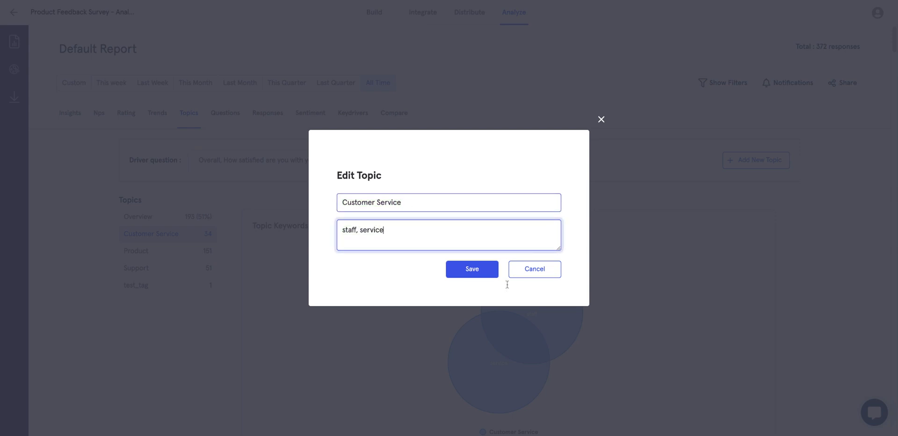
left_click(517, 270)
Return to the topics Overview and scroll the CSAT scores: Product 41, Support 24, test_tag 100.
left_click(133, 220)
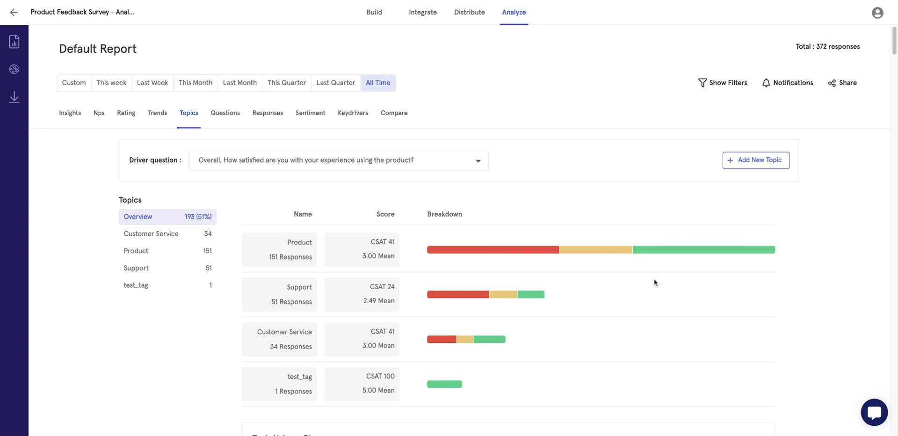
left_click(387, 163)
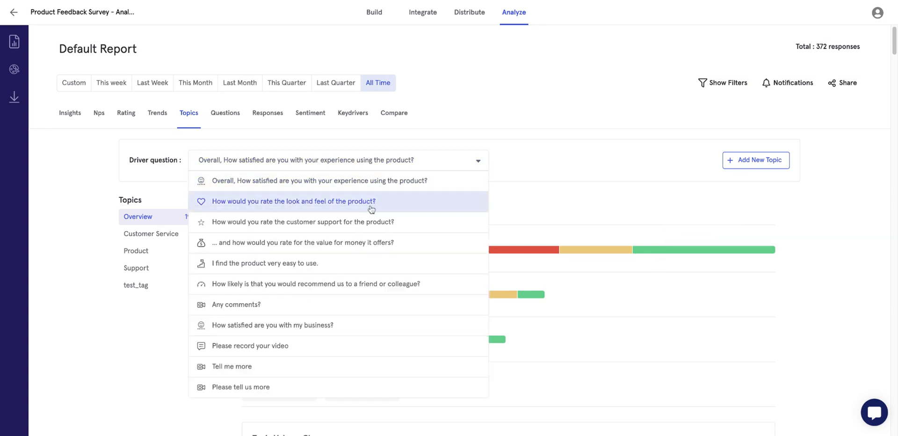
left_click(563, 183)
scroll(543, 257, "down", 3)
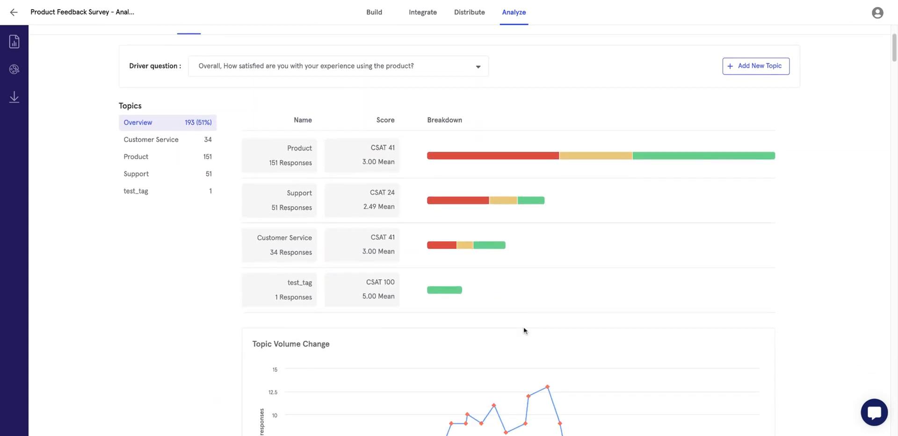
scroll(524, 330, "down", 4)
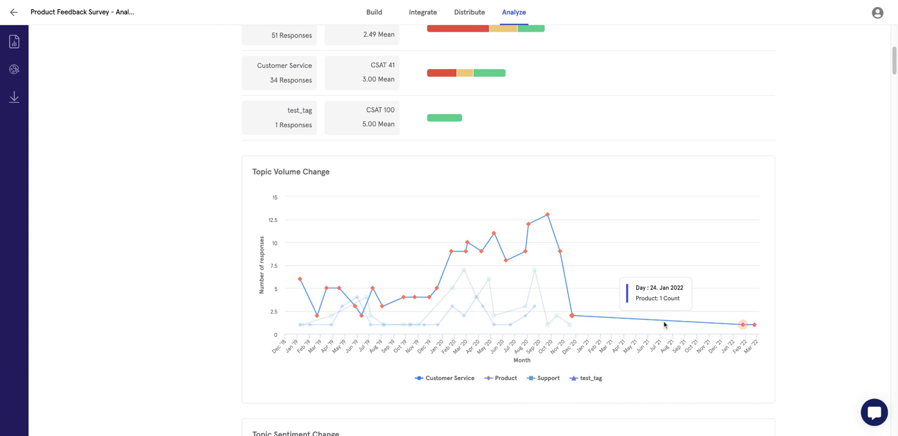
scroll(681, 360, "down", 5)
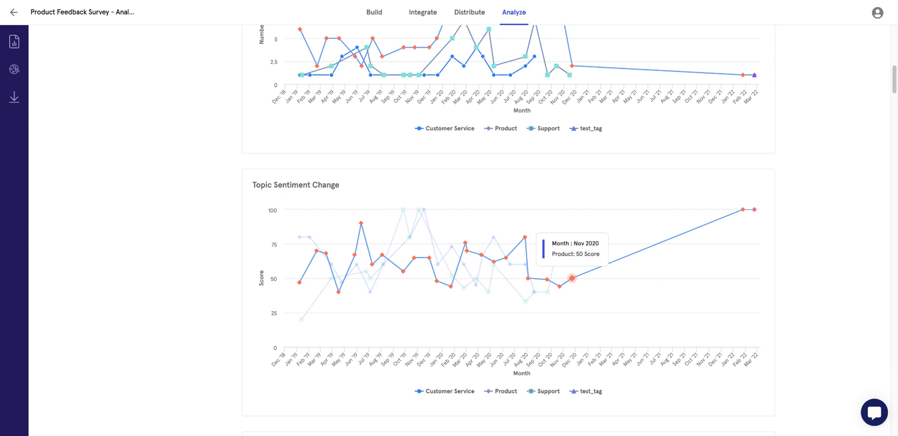
scroll(571, 278, "down", 5)
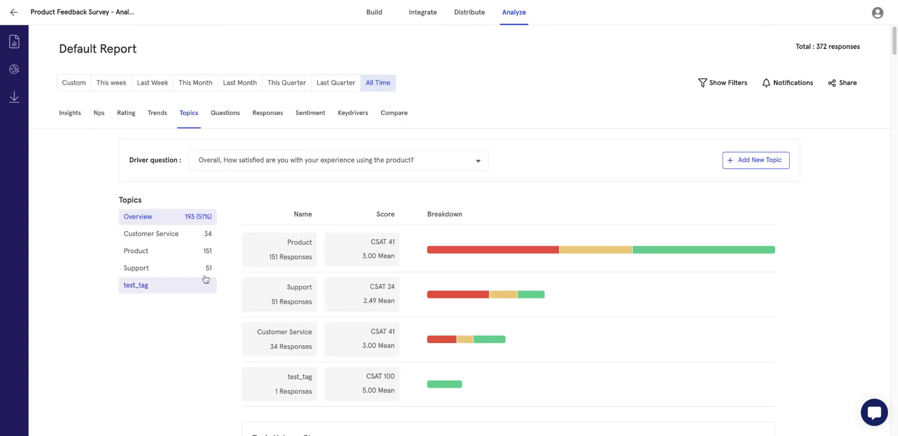
left_click(146, 256)
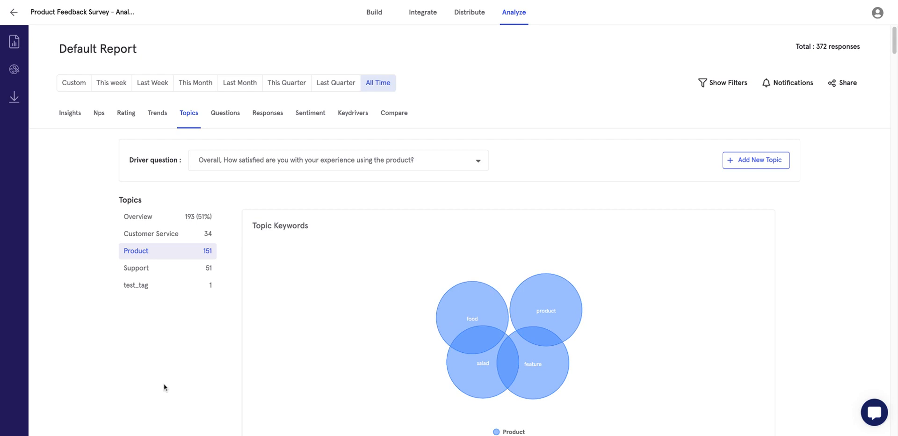
mouse_move(478, 327)
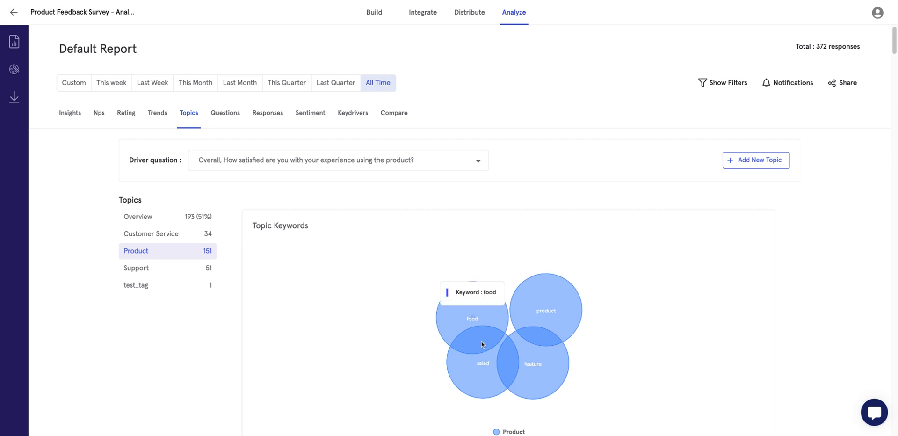
mouse_move(481, 364)
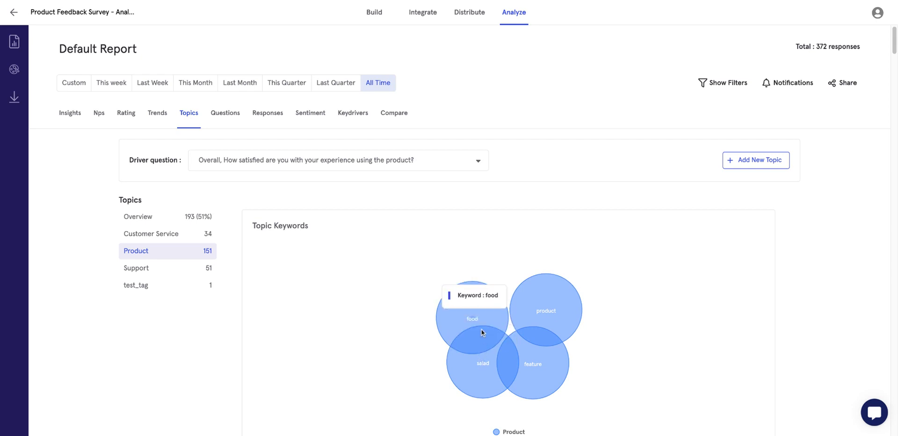
scroll(527, 351, "down", 2)
scroll(528, 352, "down", 7)
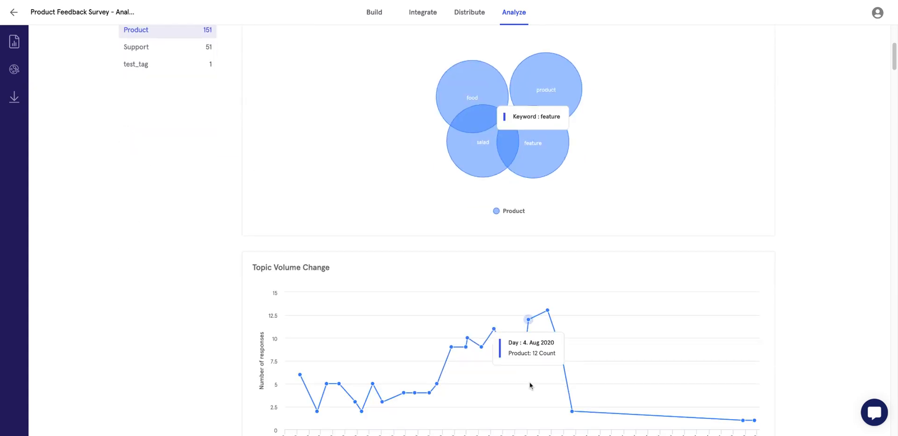
scroll(622, 328, "down", 6)
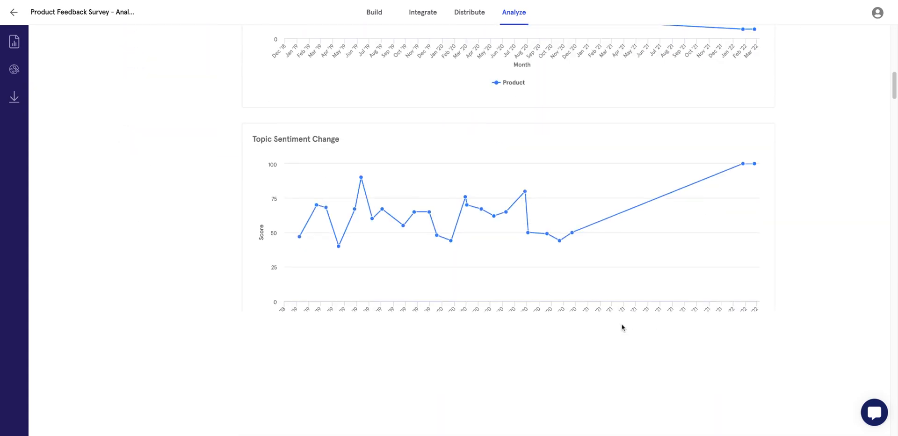
scroll(769, 204, "down", 7)
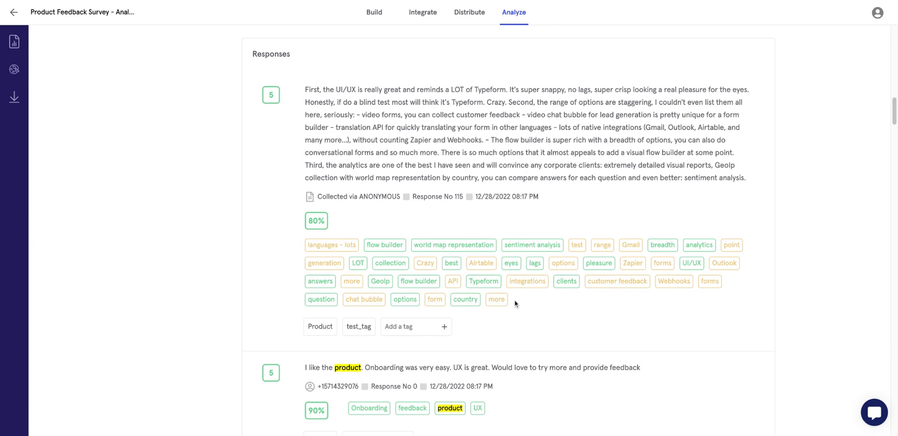
scroll(503, 189, "up", 15)
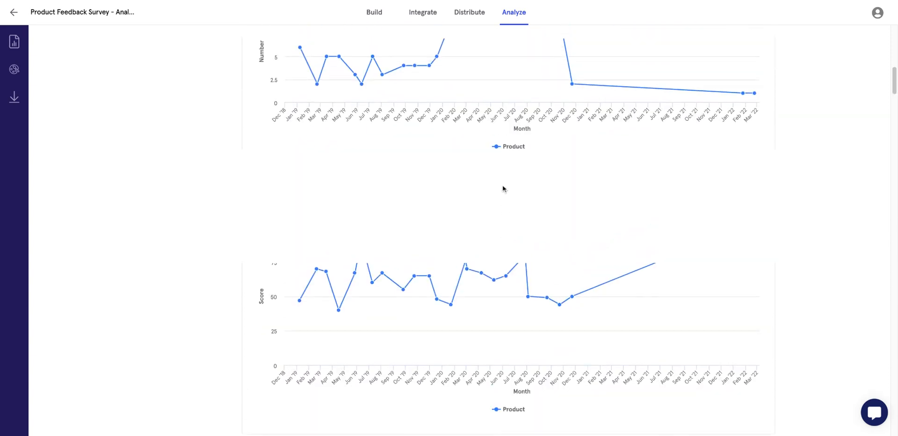
scroll(503, 188, "up", 4)
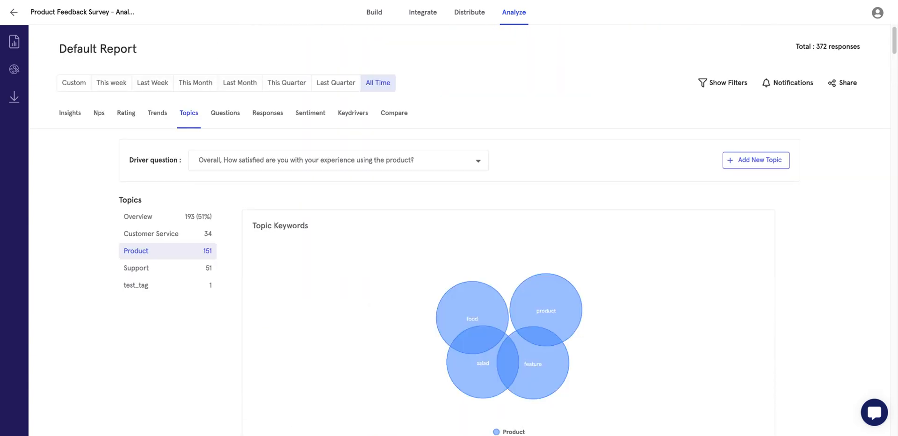
mouse_move(153, 271)
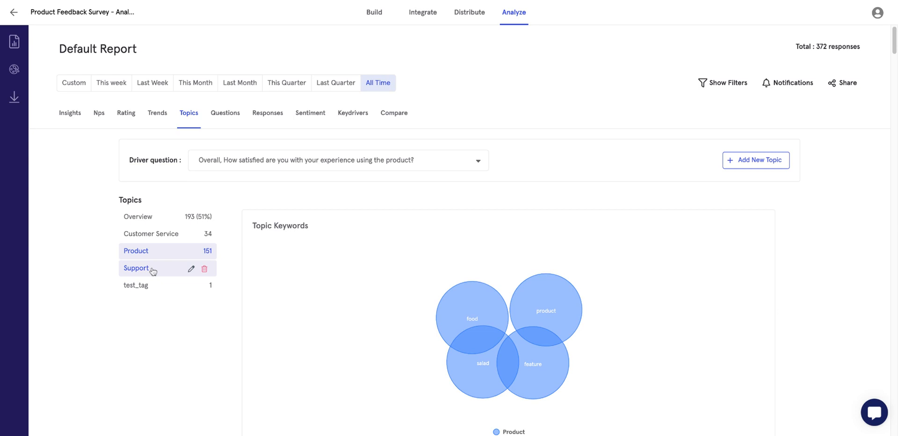
left_click(153, 268)
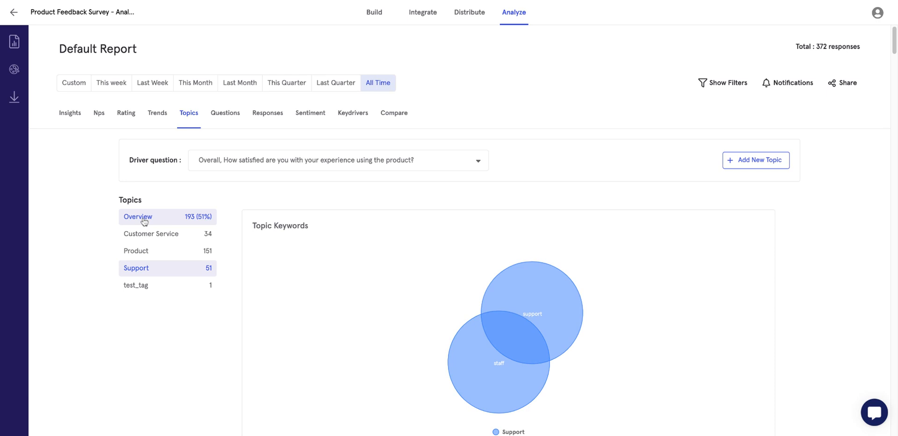
left_click(144, 222)
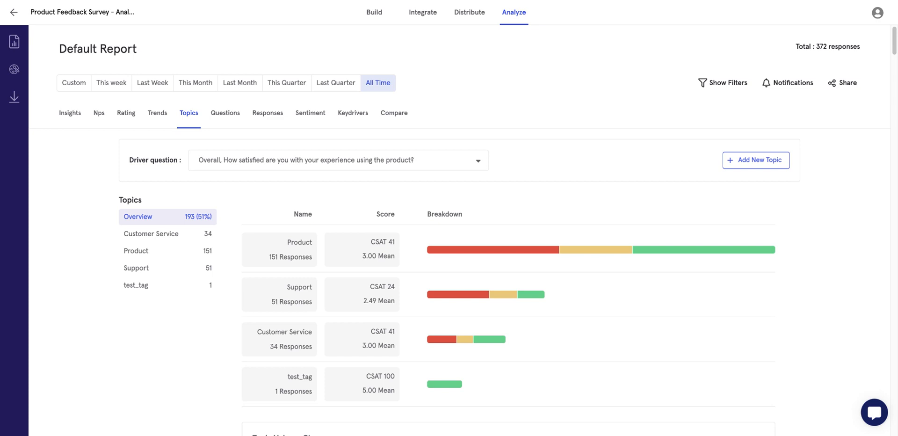
In the Questions view, show Q.1 satisfaction (mean 2.9, median 3.0, 372 responses) as a pie chart.
left_click(227, 114)
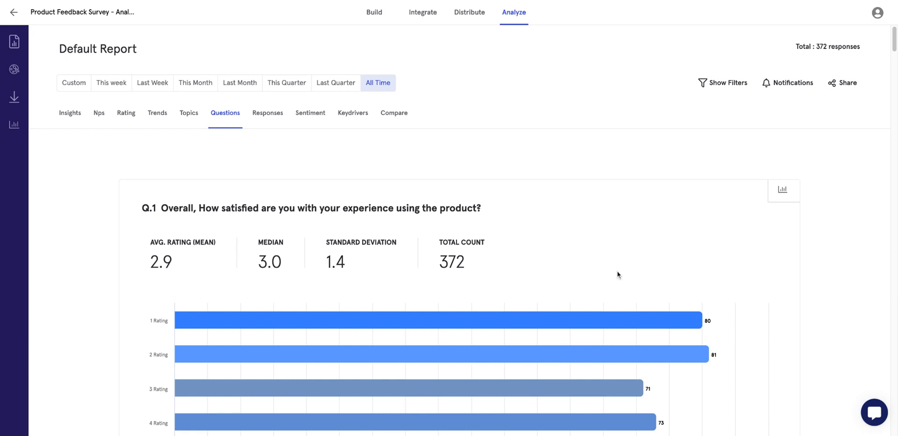
scroll(618, 275, "down", 1)
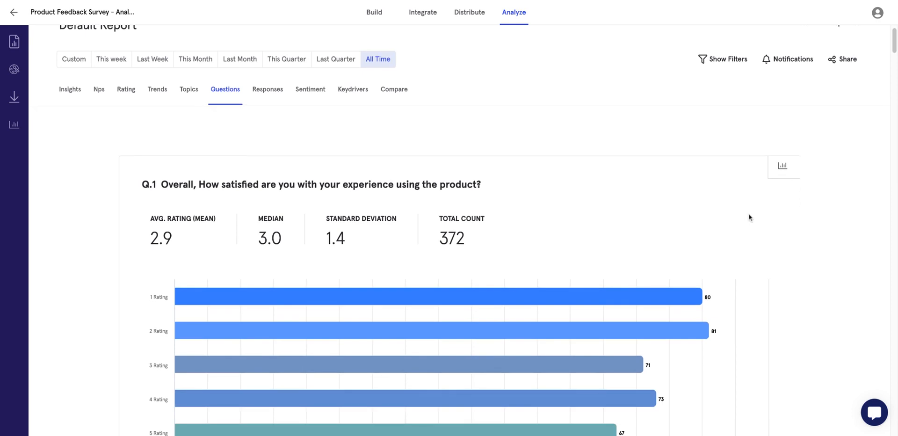
left_click(779, 167)
left_click(784, 212)
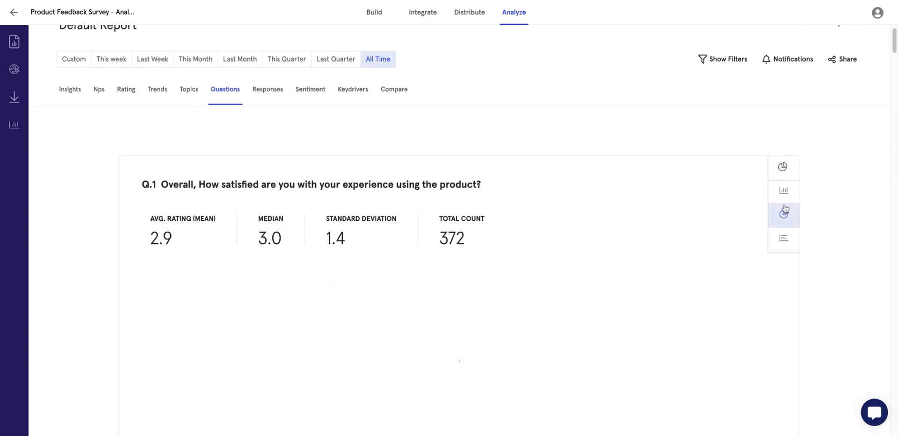
scroll(787, 247, "down", 1)
scroll(749, 262, "down", 3)
scroll(700, 286, "down", 10)
scroll(700, 287, "down", 8)
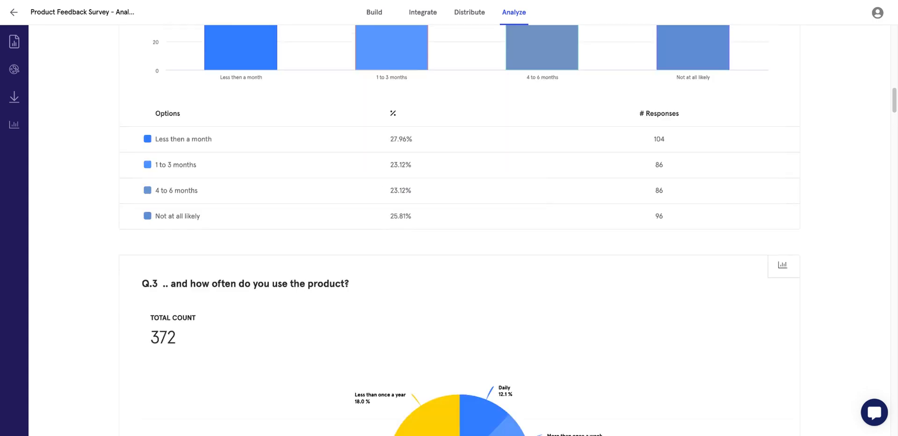
scroll(459, 234, "up", 20)
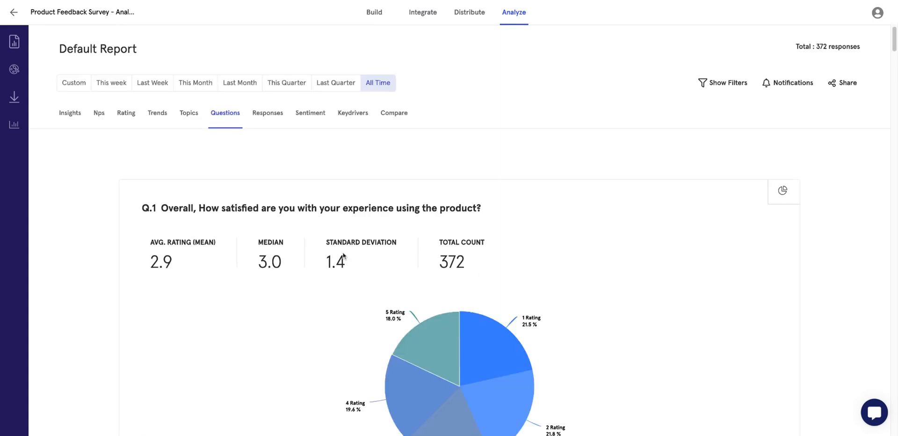
left_click(261, 124)
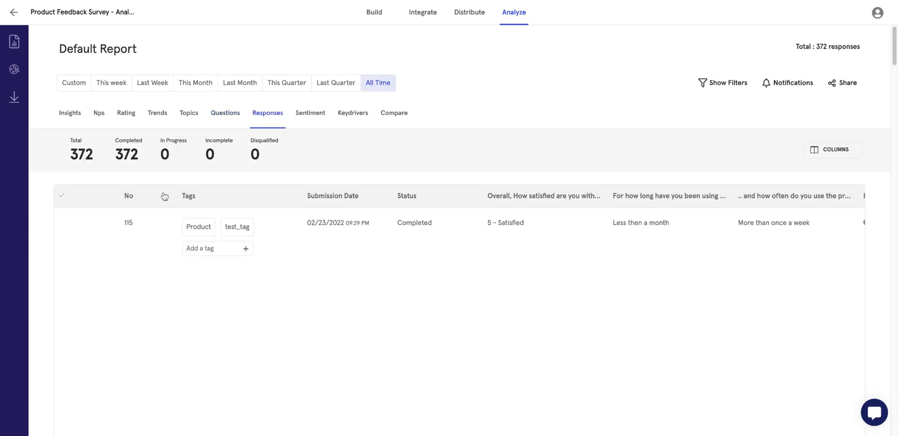
left_click(91, 220)
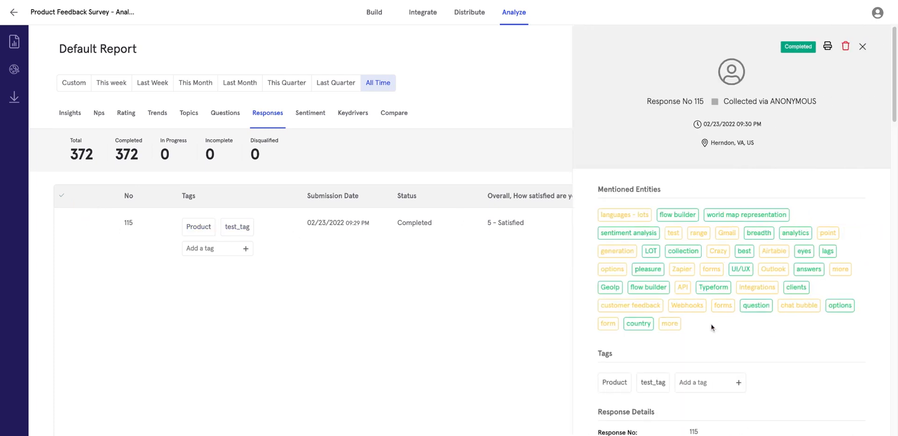
scroll(682, 353, "down", 3)
scroll(662, 290, "up", 3)
left_click_drag(760, 143, 709, 143)
scroll(694, 256, "down", 3)
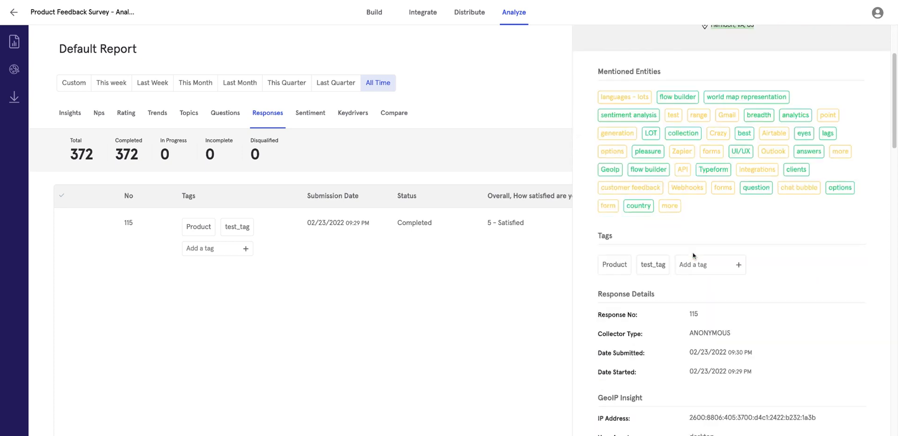
scroll(694, 256, "down", 3)
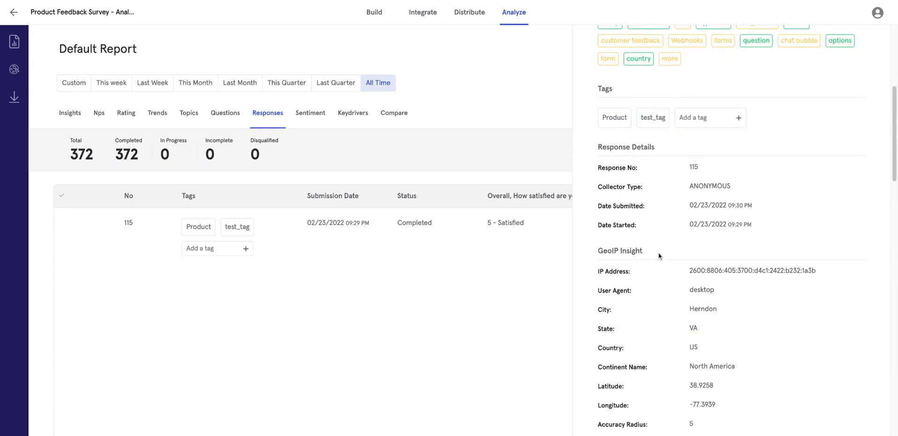
scroll(658, 347, "down", 6)
scroll(662, 304, "up", 4)
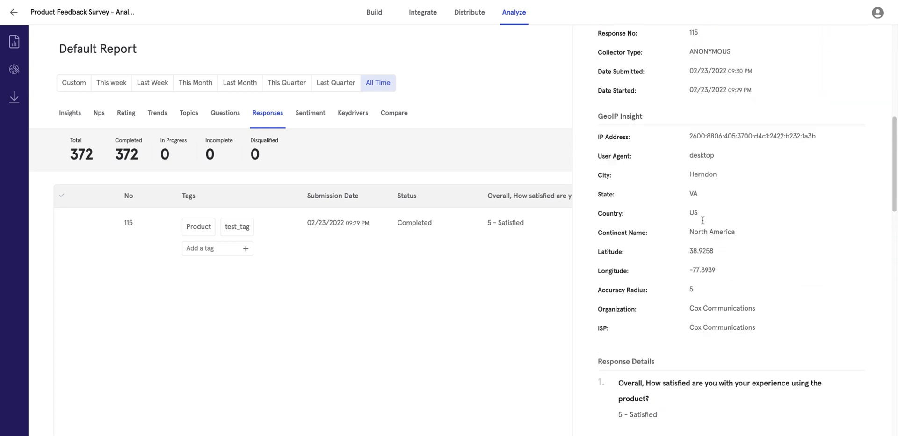
scroll(703, 253, "down", 7)
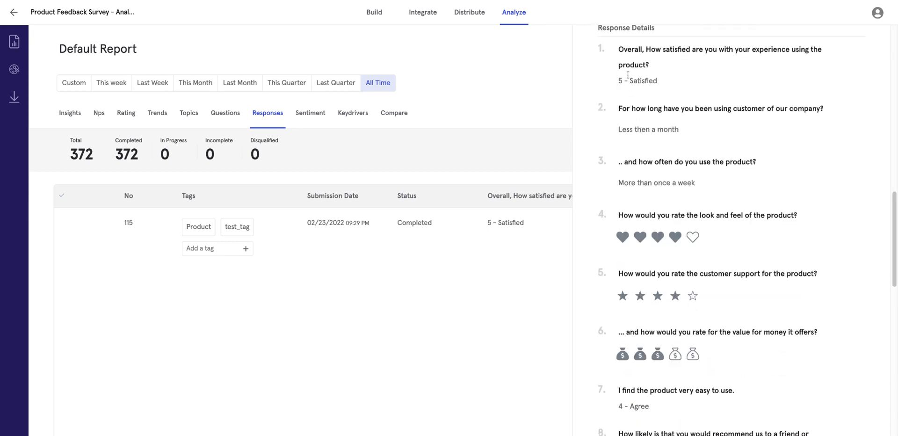
scroll(798, 117, "up", 8)
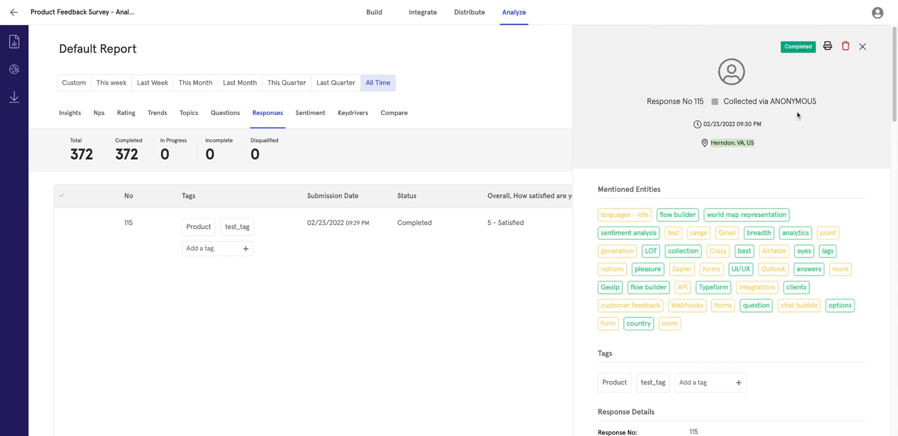
left_click(863, 46)
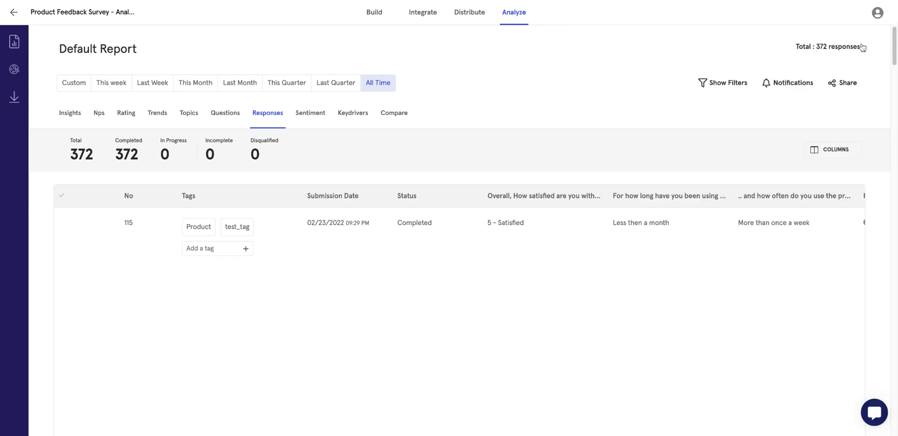
Select response 115, check the ACTIONS menu without choosing, then view sentiment analysis (48% index).
left_click(60, 223)
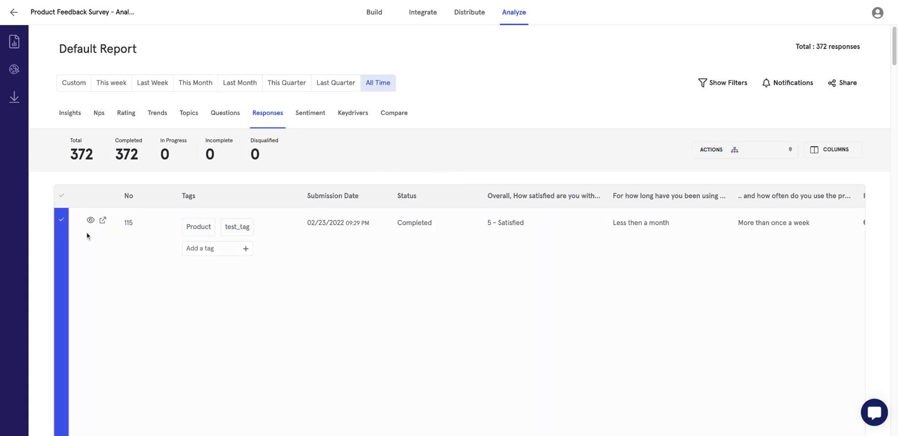
left_click(758, 147)
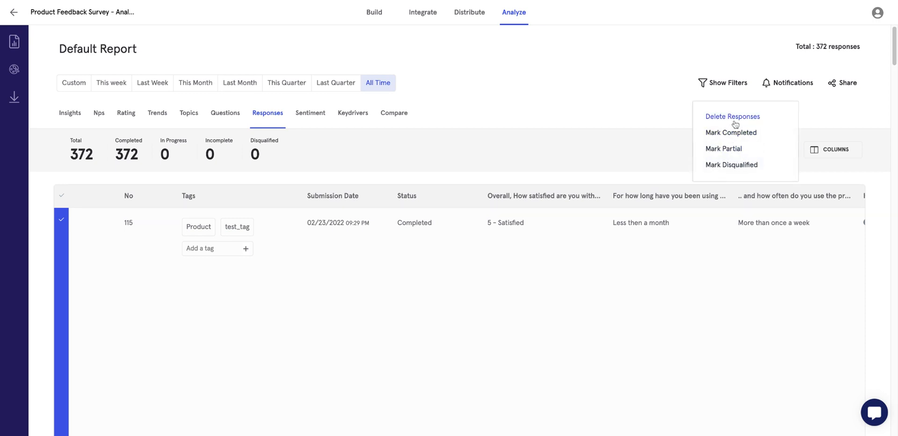
left_click(658, 122)
left_click(735, 153)
left_click(612, 163)
mouse_move(112, 216)
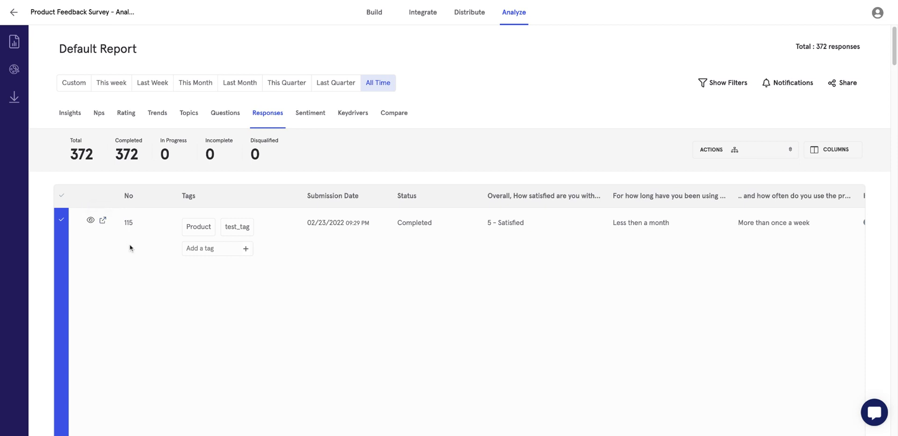
left_click(307, 123)
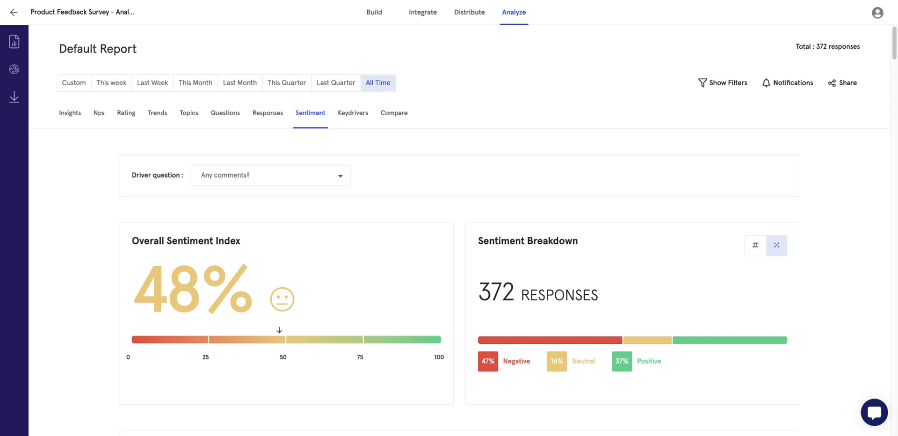
left_click_drag(255, 300, 146, 288)
left_click(249, 181)
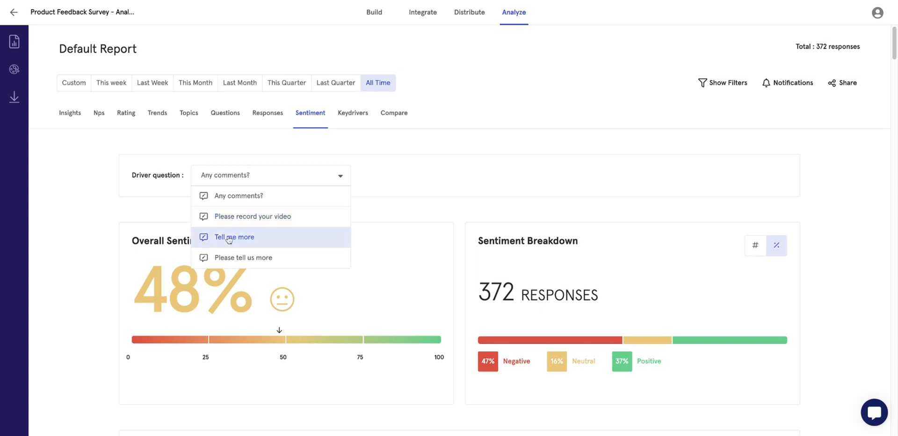
left_click(33, 298)
scroll(303, 352, "down", 1)
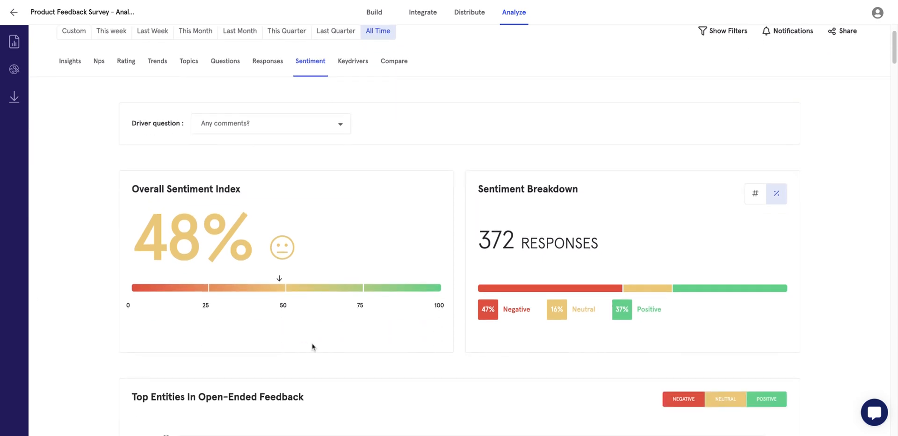
scroll(544, 281, "down", 8)
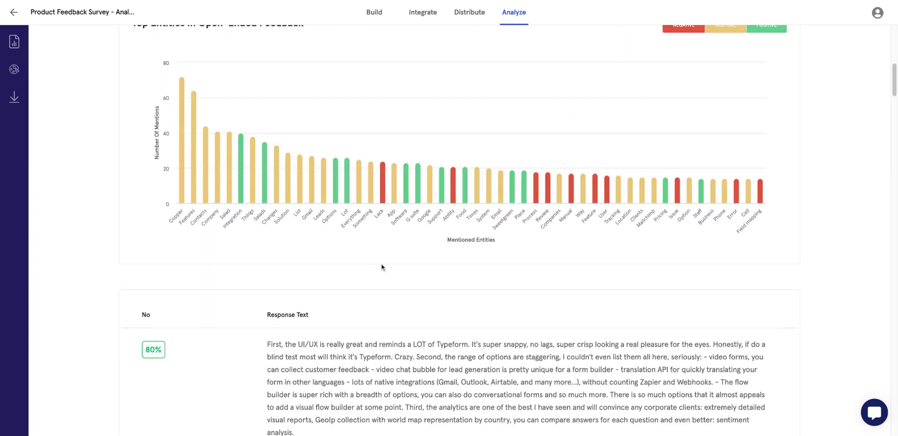
scroll(315, 328, "down", 6)
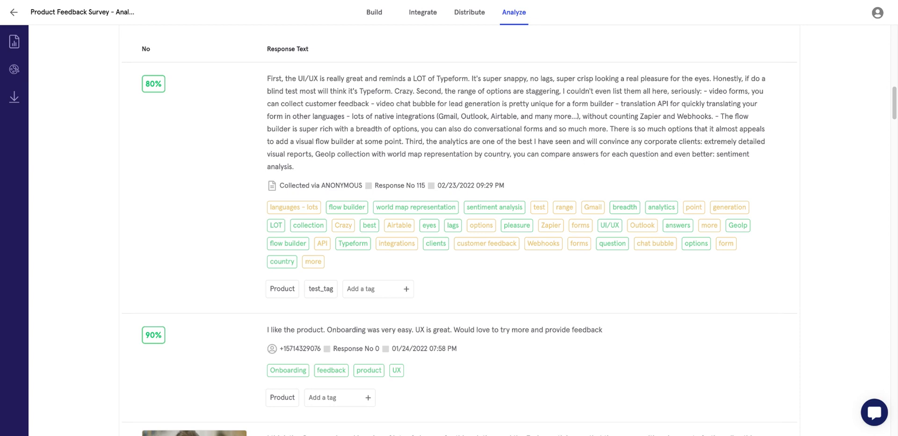
scroll(237, 282, "down", 4)
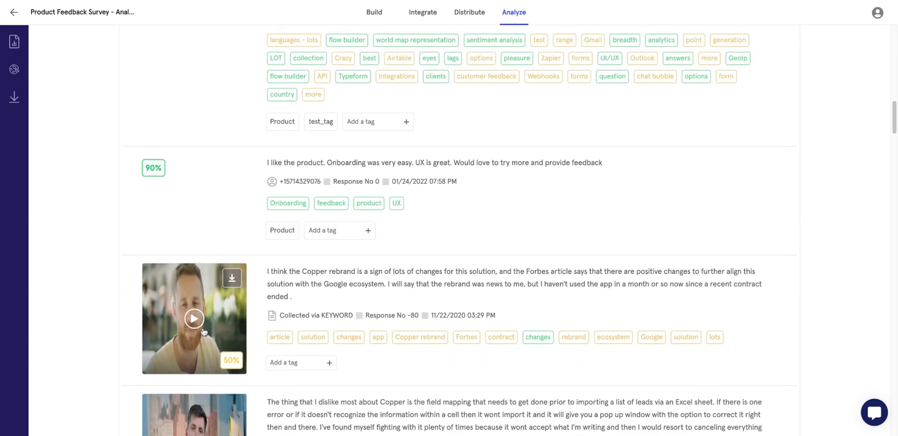
scroll(199, 327, "down", 1)
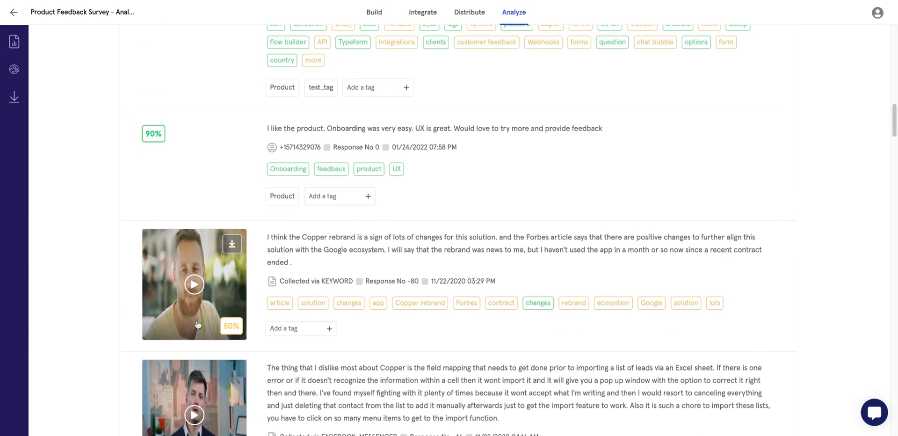
Open video response No -80's details and highlight its transcript and entities like Copper rebrand.
left_click(192, 285)
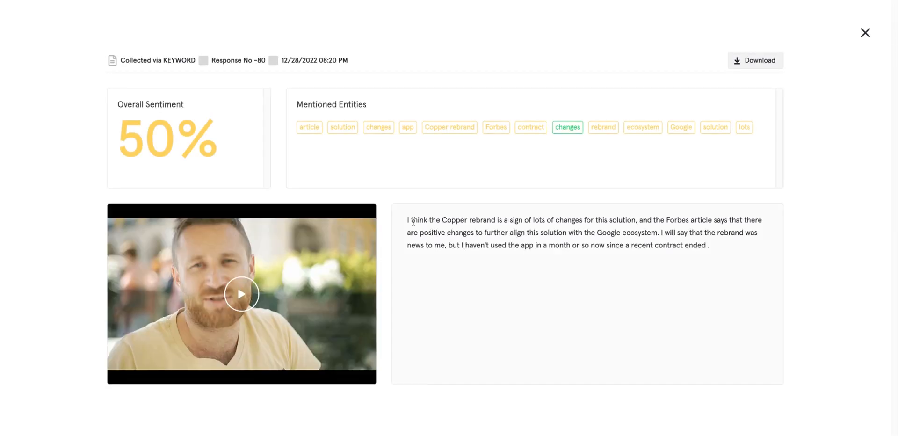
left_click_drag(408, 218, 785, 245)
left_click_drag(334, 128, 417, 128)
left_click_drag(300, 127, 448, 127)
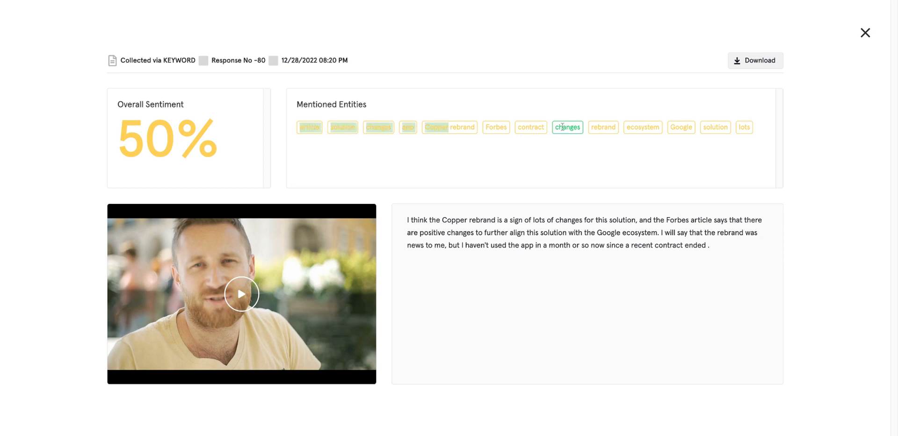
left_click_drag(450, 128, 751, 127)
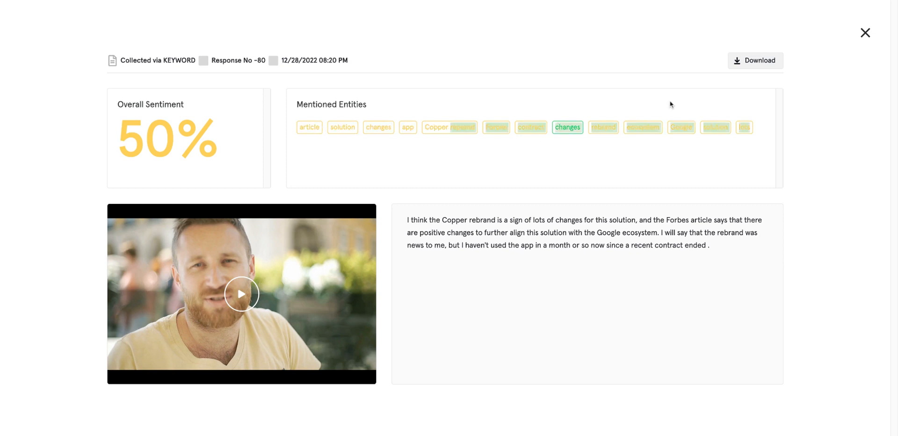
Close the video details and tag response 115 as Customer Service.
left_click(866, 34)
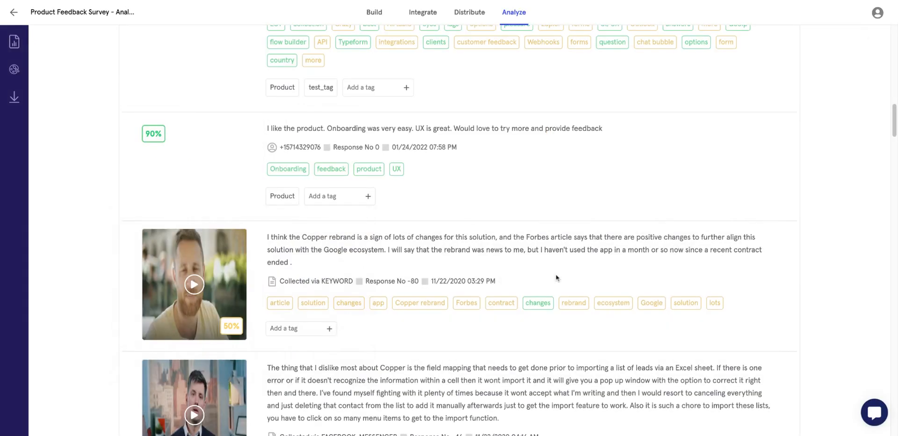
scroll(484, 303, "up", 8)
scroll(455, 277, "down", 6)
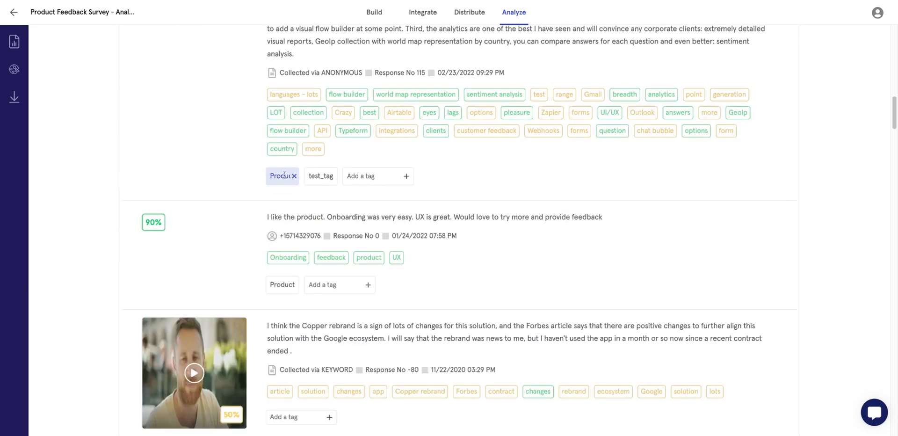
left_click(364, 177)
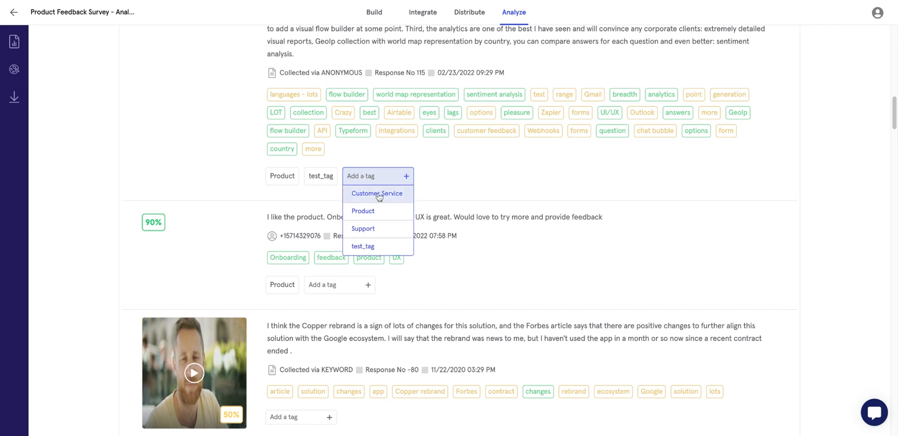
left_click(379, 194)
Glance at the topic-grouped responses, then return to the sentiment analysis.
scroll(398, 192, "up", 15)
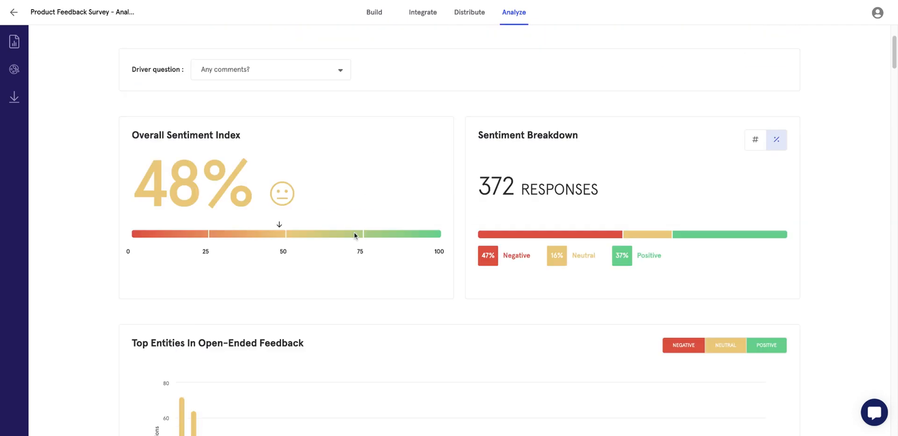
scroll(347, 187, "up", 3)
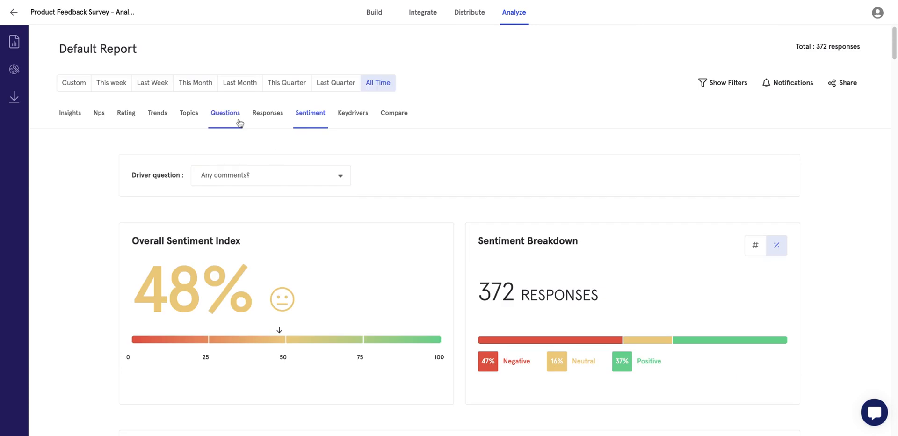
left_click(187, 116)
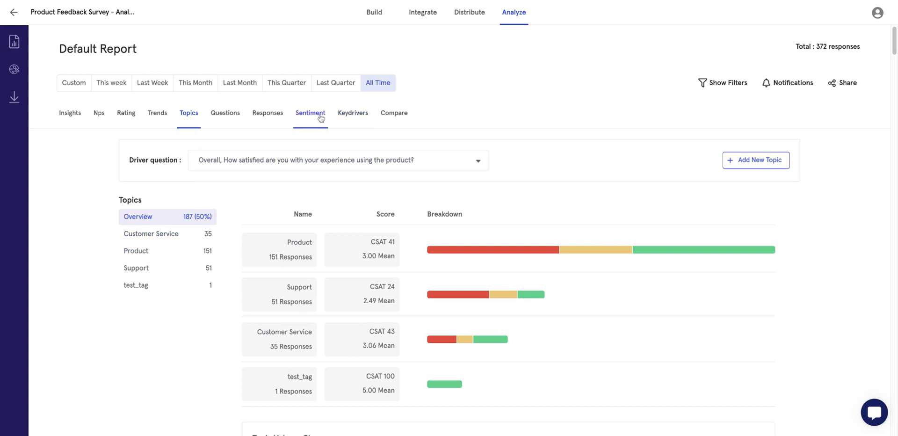
left_click(301, 121)
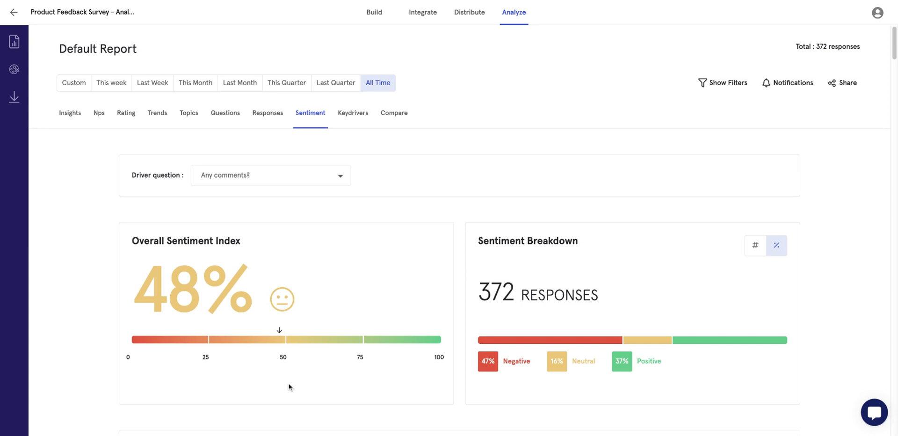
Start adding another tag to response 115 and select its full text.
scroll(289, 387, "down", 7)
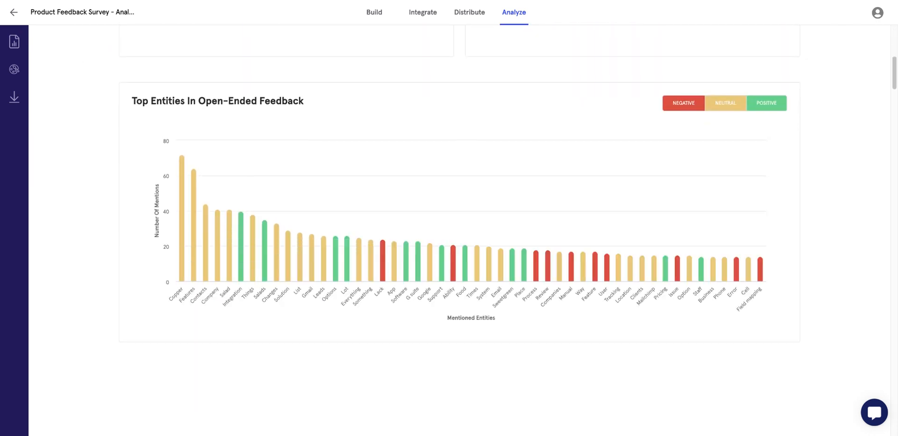
scroll(304, 100, "down", 7)
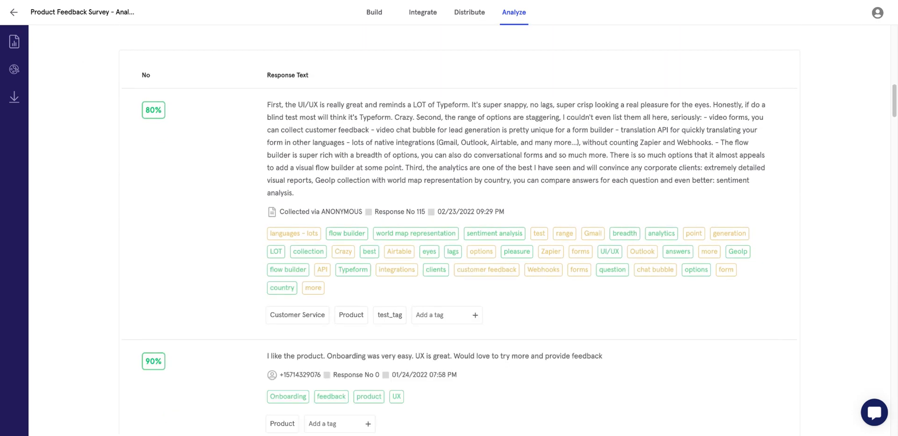
left_click(442, 318)
left_click_drag(315, 196, 265, 104)
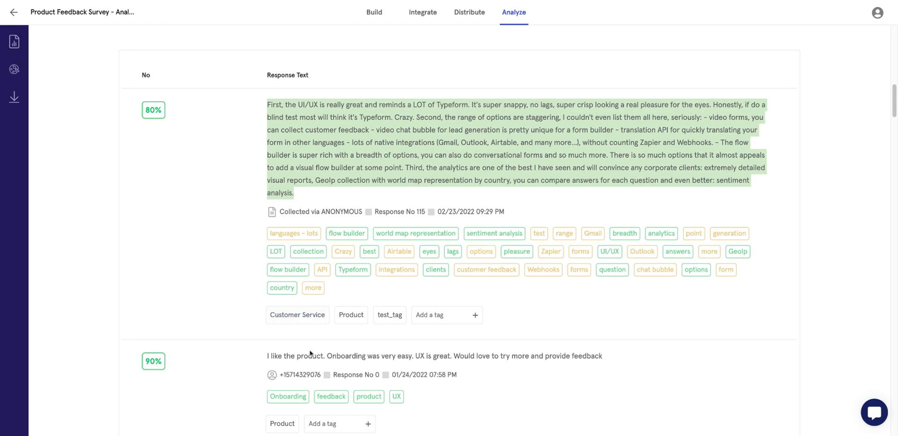
scroll(311, 354, "up", 10)
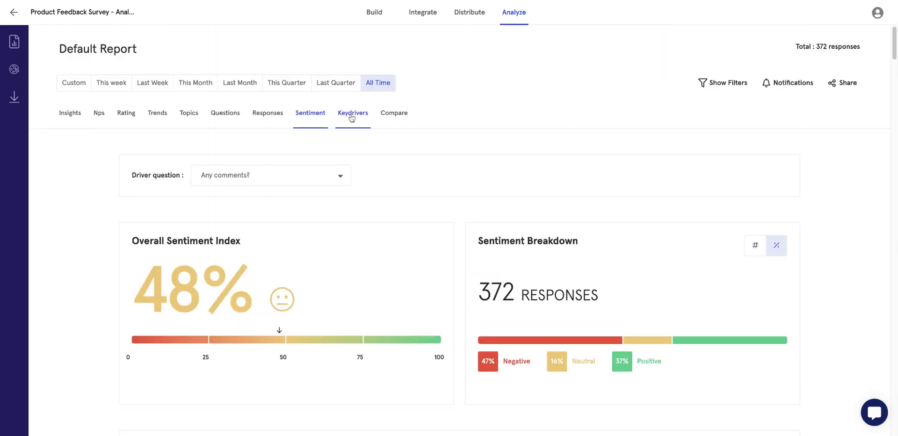
Run key driver analysis with 'How would you rate the look and feel of the product?' as outcome.
left_click(352, 115)
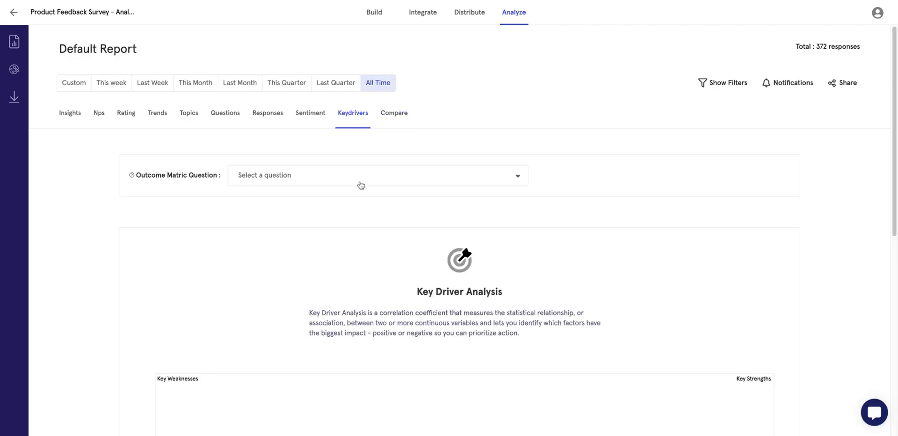
left_click(359, 180)
left_click(344, 216)
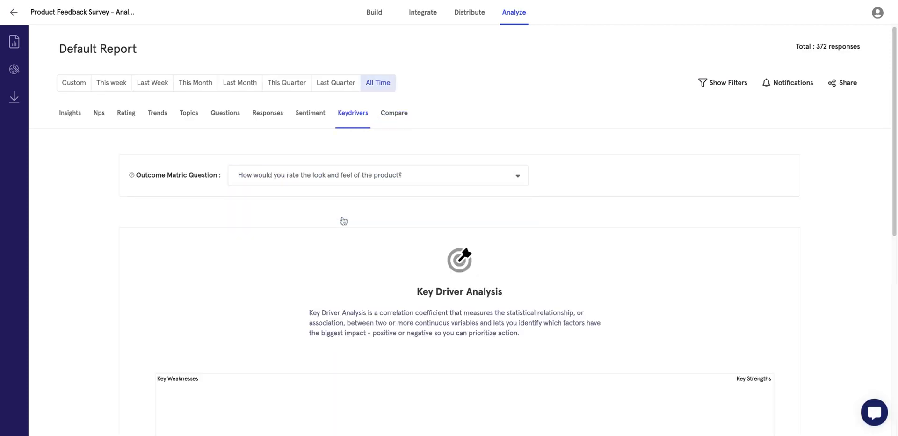
scroll(326, 273, "down", 3)
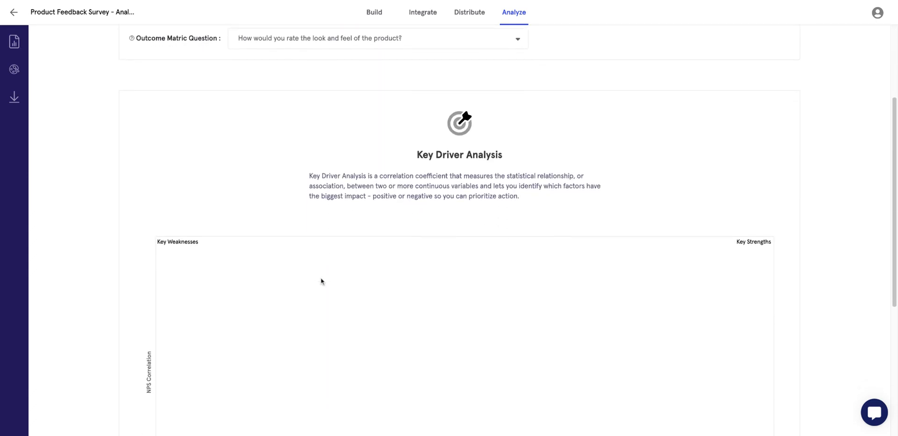
scroll(321, 280, "up", 3)
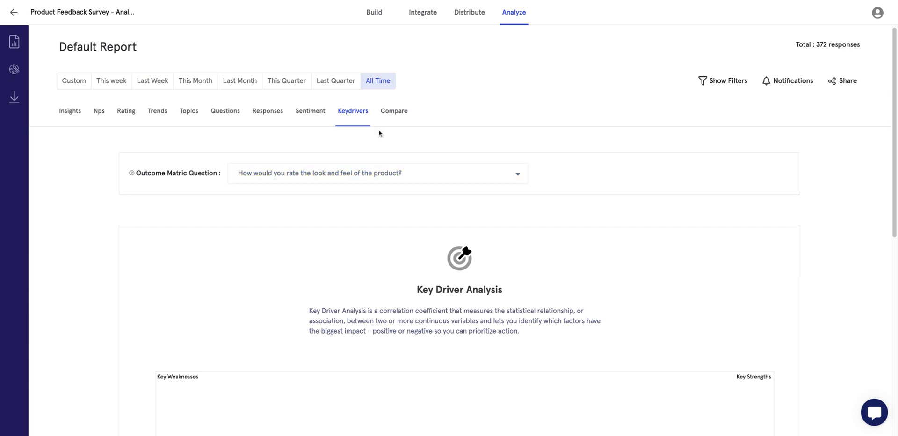
Compare look-and-feel ratings with 'I find the product very easy to use.' as stacked horizontal bars.
left_click(401, 118)
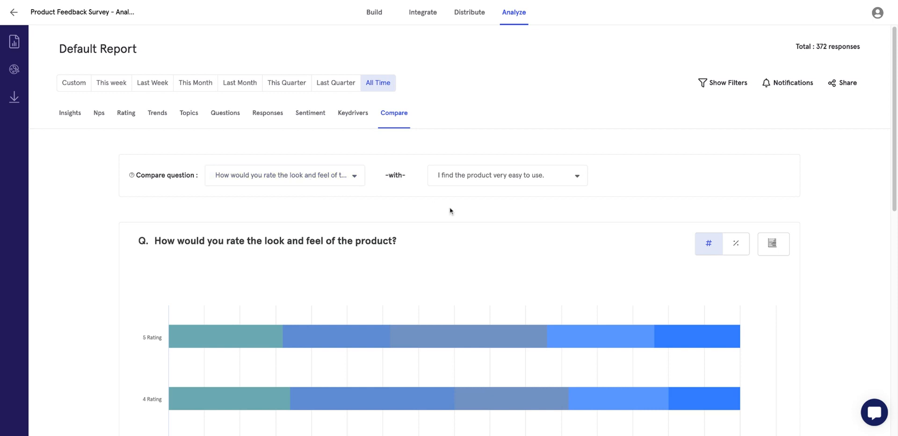
scroll(370, 238, "down", 1)
scroll(367, 237, "down", 1)
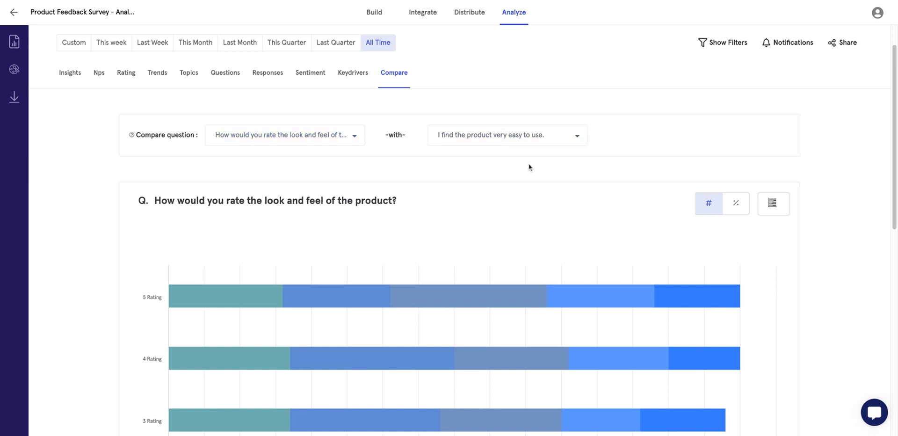
scroll(720, 229, "down", 1)
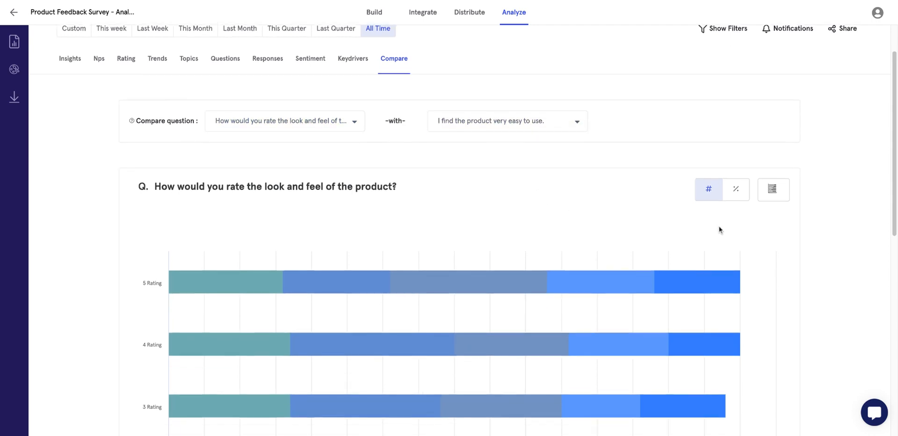
left_click(781, 148)
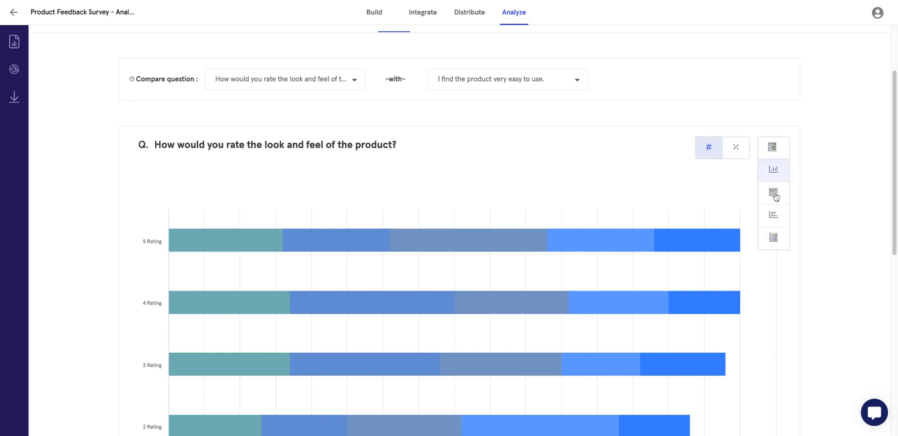
left_click(774, 216)
mouse_move(774, 154)
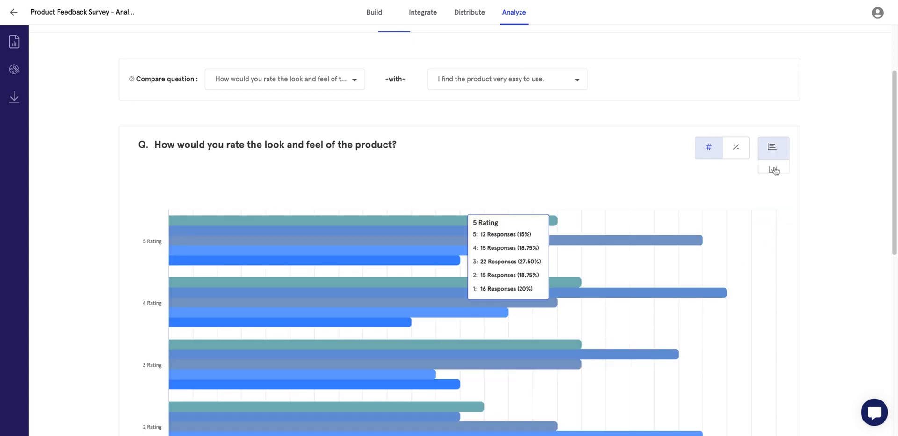
left_click(774, 235)
scroll(646, 311, "down", 7)
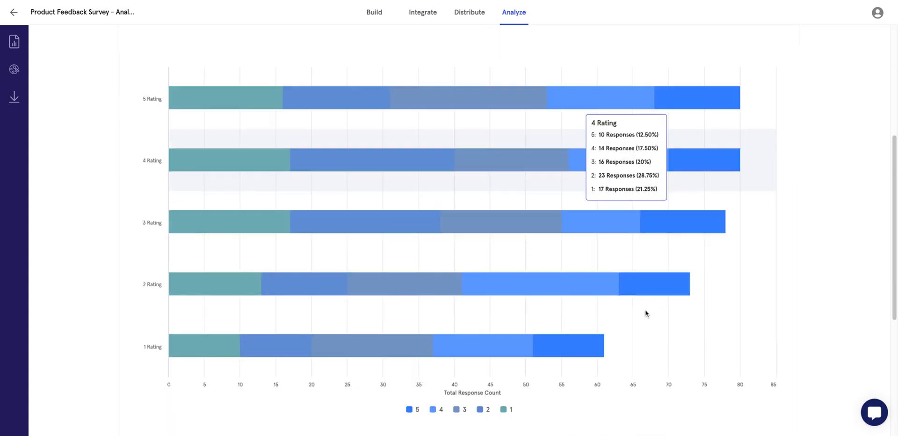
scroll(474, 263, "up", 10)
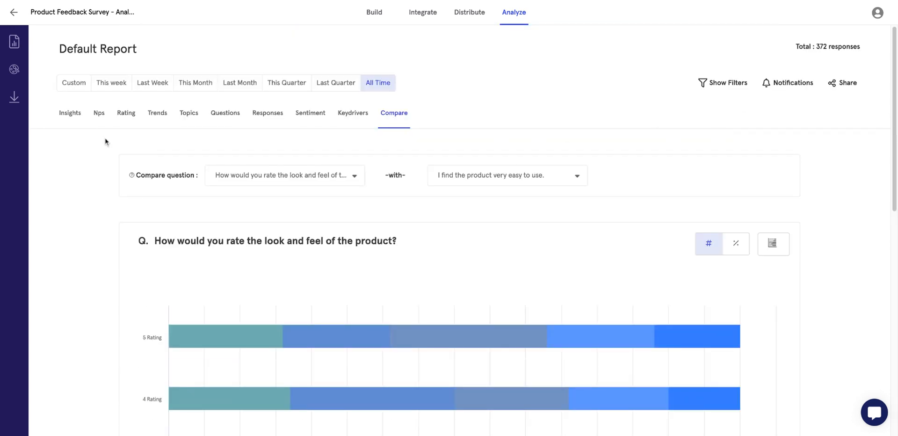
Check the Chart Colors and Downloads panels, cancel a new download, and return to Projects.
left_click(14, 70)
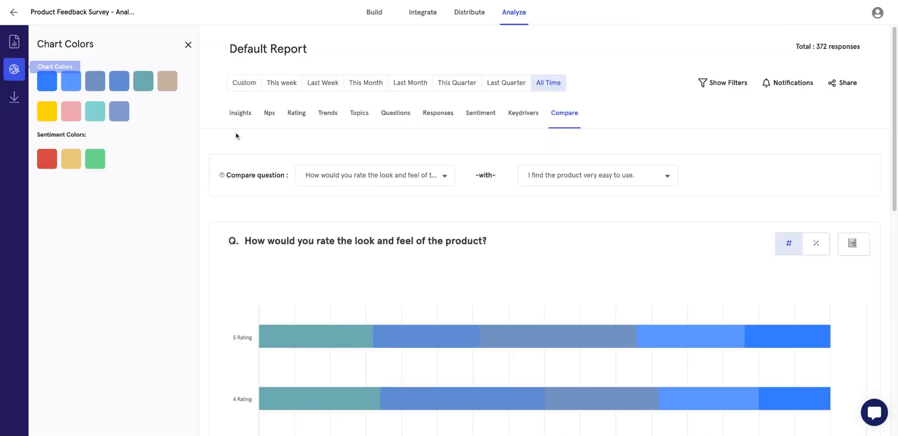
left_click(15, 96)
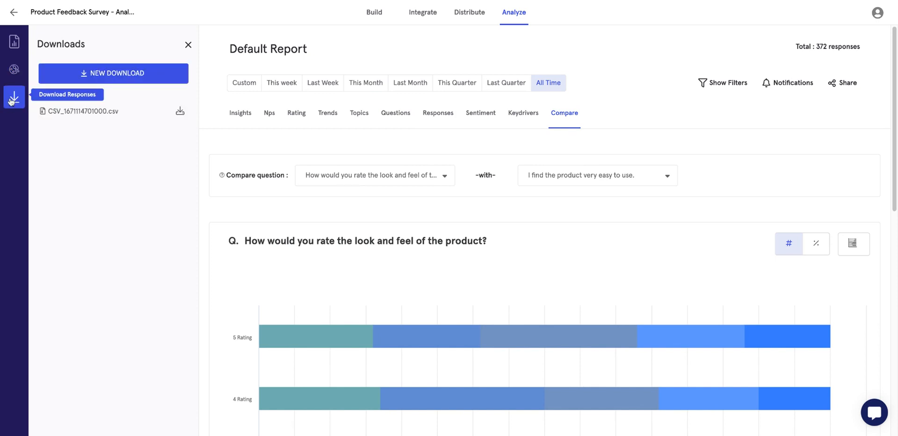
left_click(76, 84)
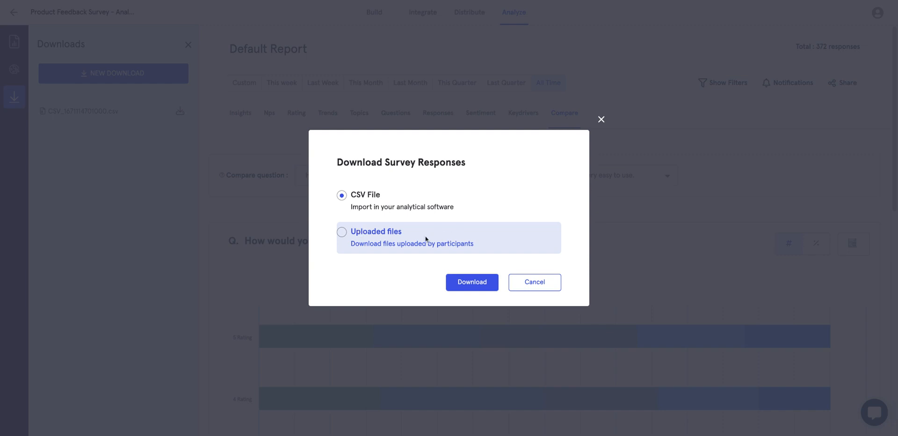
left_click(538, 289)
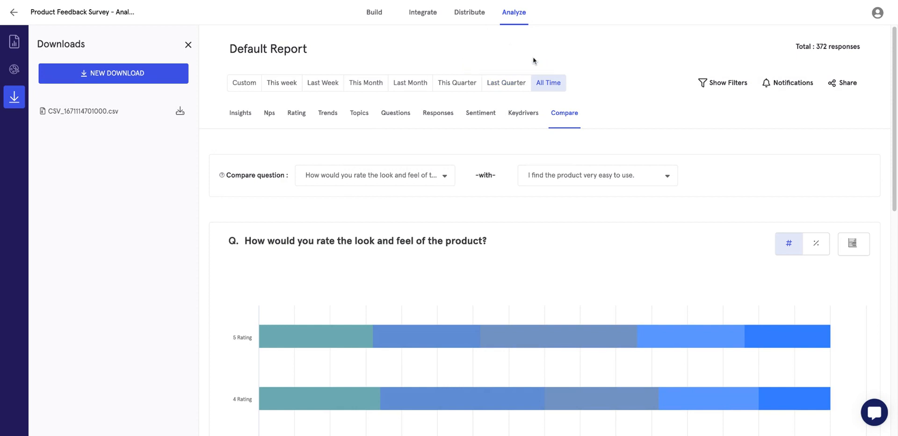
left_click(13, 18)
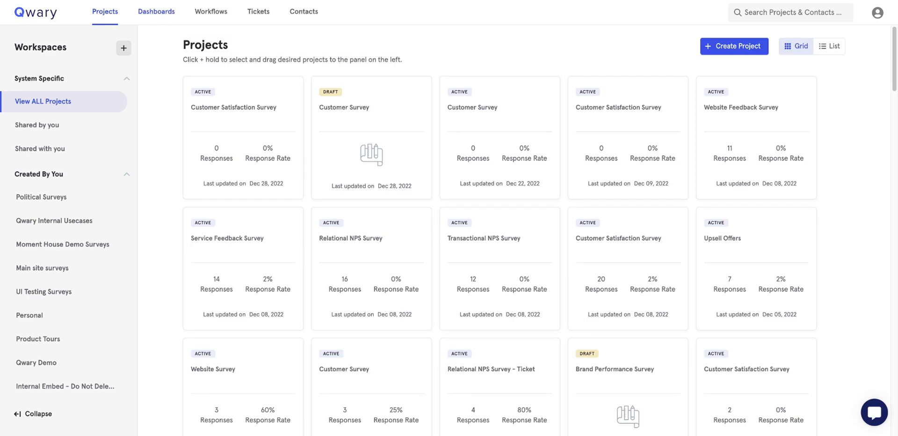
Open the Acme Inc Performance Dashboard and nudge the Overall NPS card, leaving its size unchanged.
left_click(157, 11)
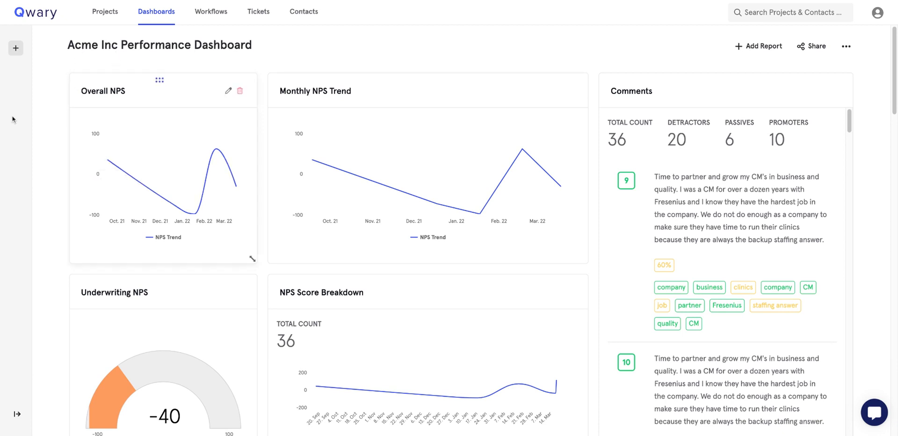
mouse_move(6, 117)
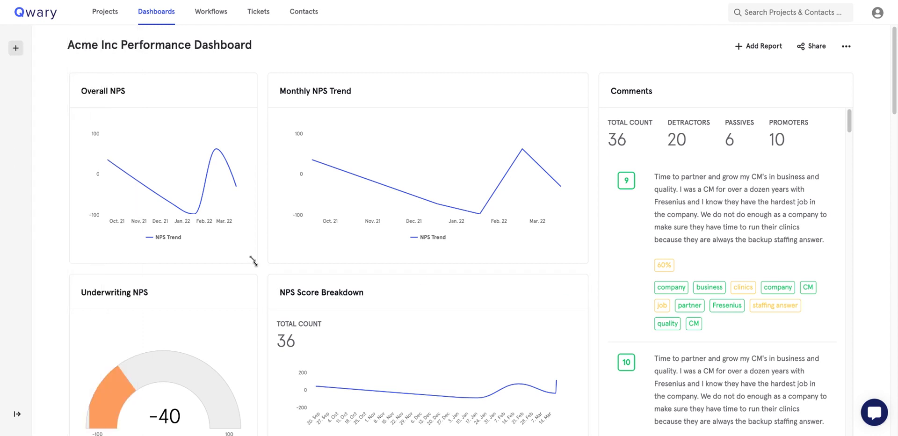
mouse_move(255, 264)
left_mouse_down()
mouse_move(276, 262)
mouse_move(254, 263)
left_mouse_up()
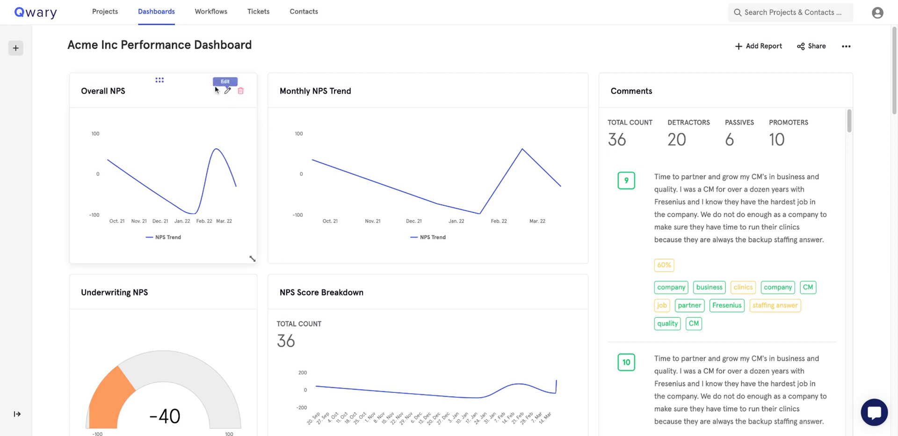
Switch the Overall NPS card's report metric to Breakdown By Score.
left_click(225, 91)
mouse_move(182, 144)
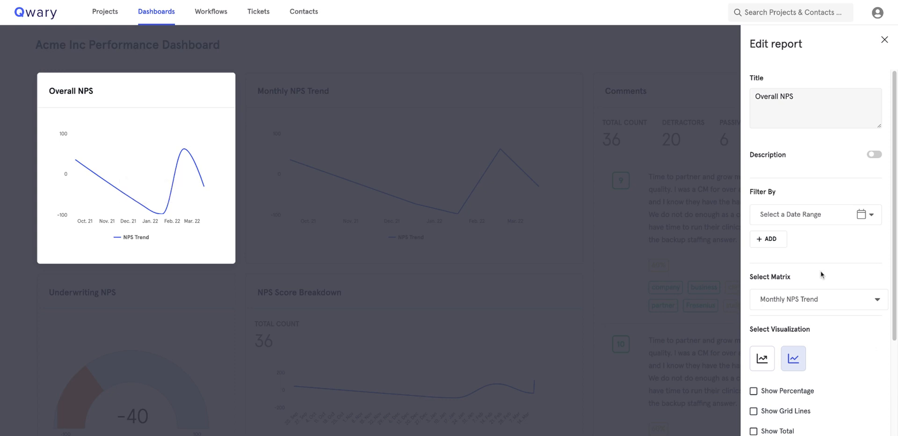
scroll(822, 324, "down", 1)
left_click(832, 273)
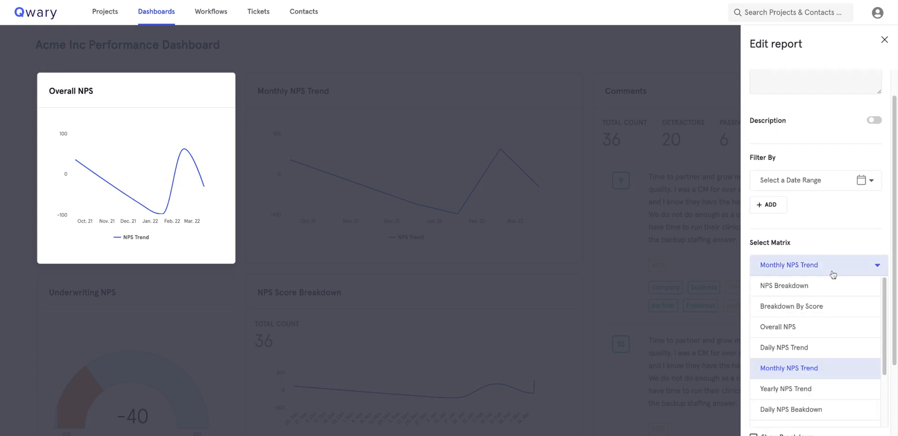
left_click(812, 328)
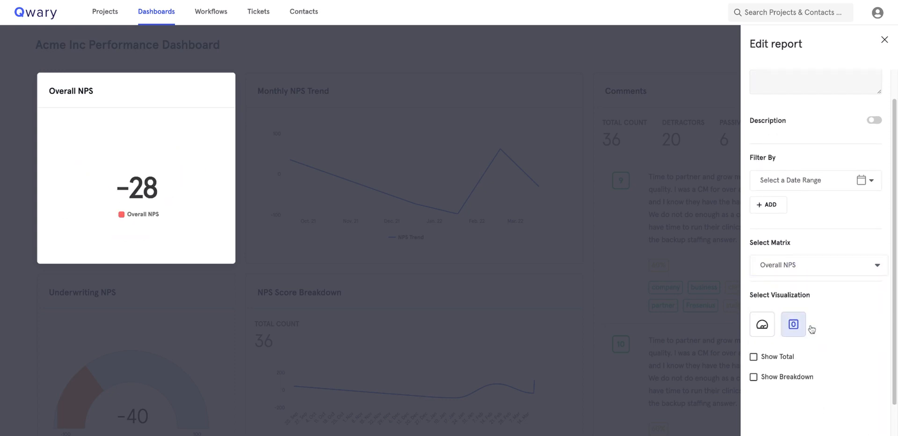
left_click(820, 268)
left_click(800, 307)
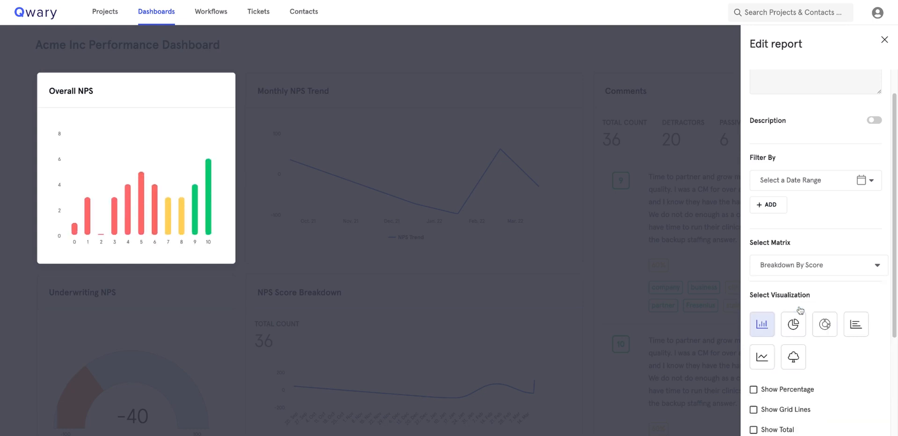
Display the score breakdown as a donut chart without total count and close the editor.
left_click(793, 331)
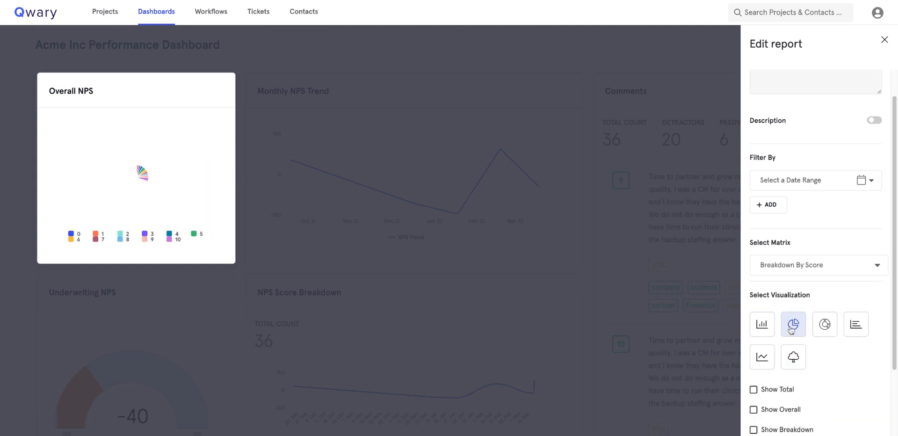
left_click(790, 390)
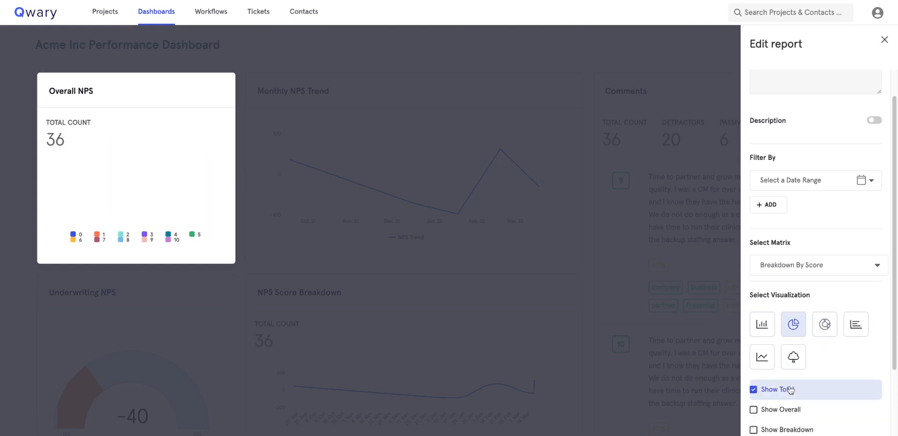
left_click(790, 390)
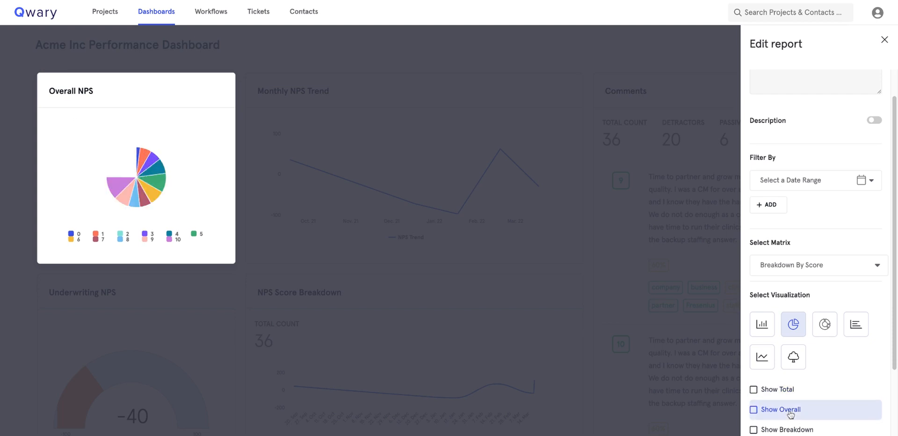
left_click(827, 326)
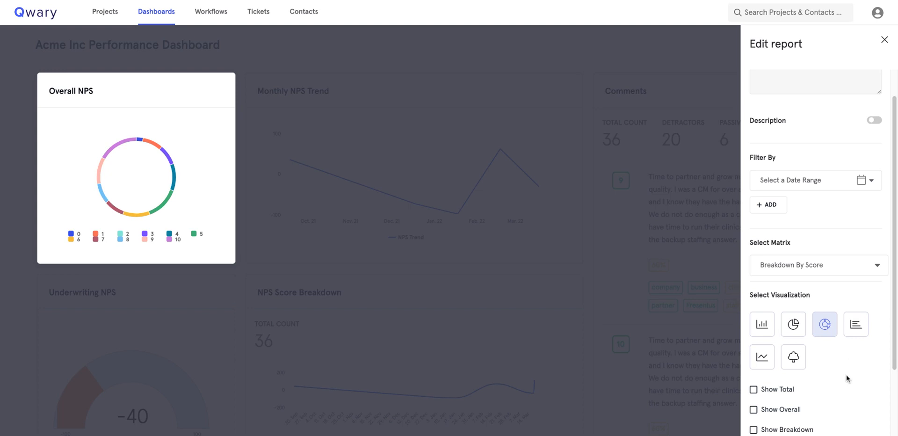
scroll(846, 375, "down", 2)
scroll(825, 236, "up", 3)
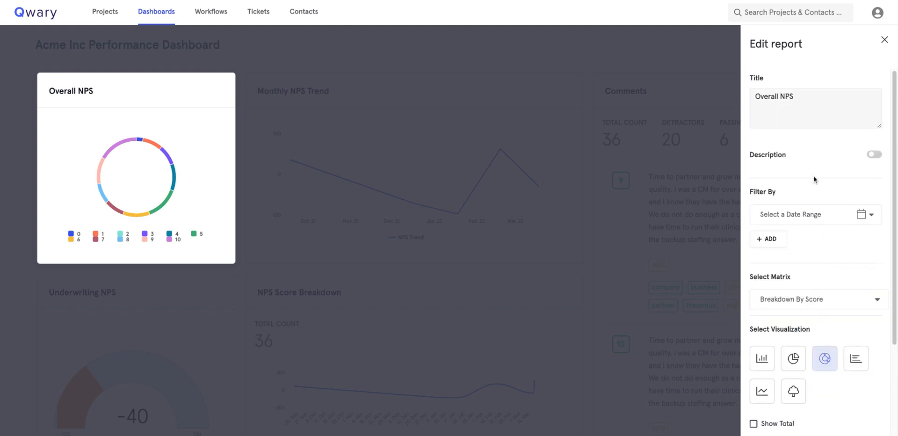
left_click(839, 105)
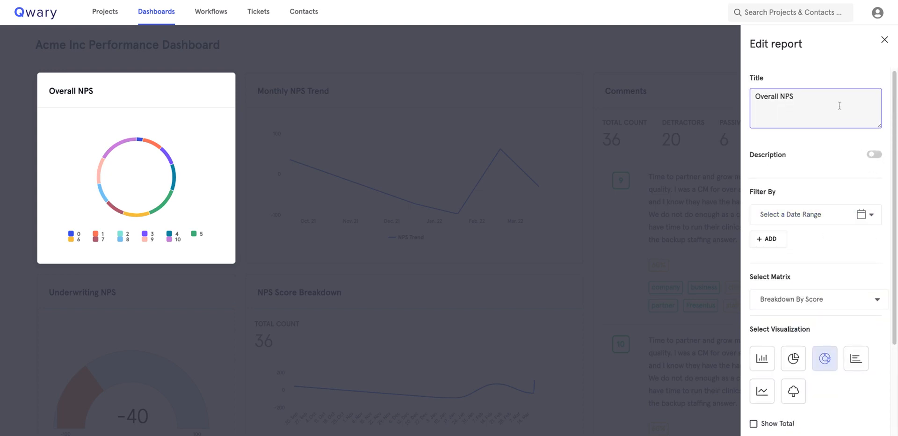
left_click(885, 40)
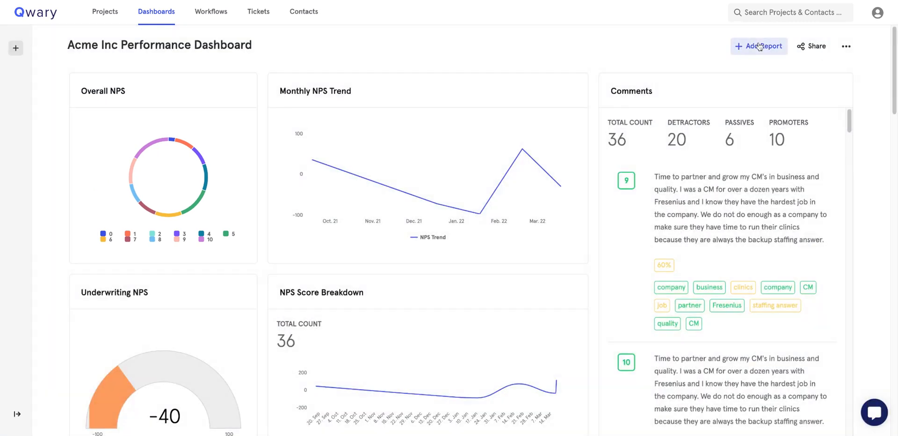
Add the Service Feedback Survey's 'How satisfied are you with our service?' report to the dashboard.
left_click(760, 47)
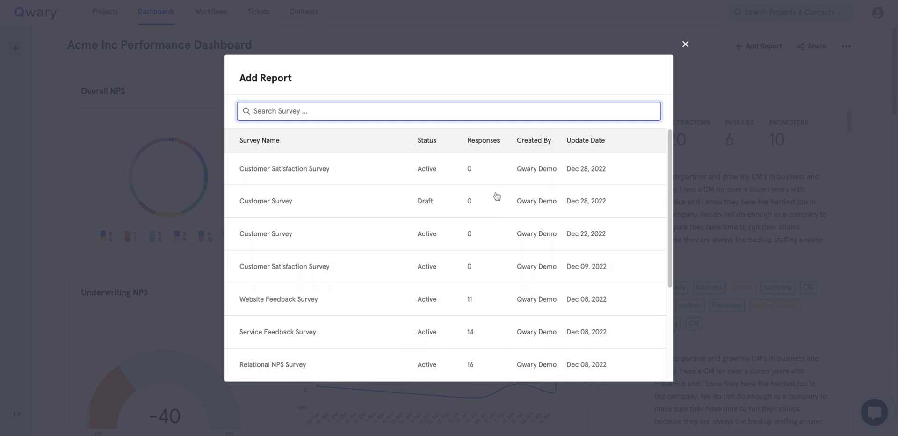
scroll(451, 284, "down", 1)
scroll(451, 283, "down", 2)
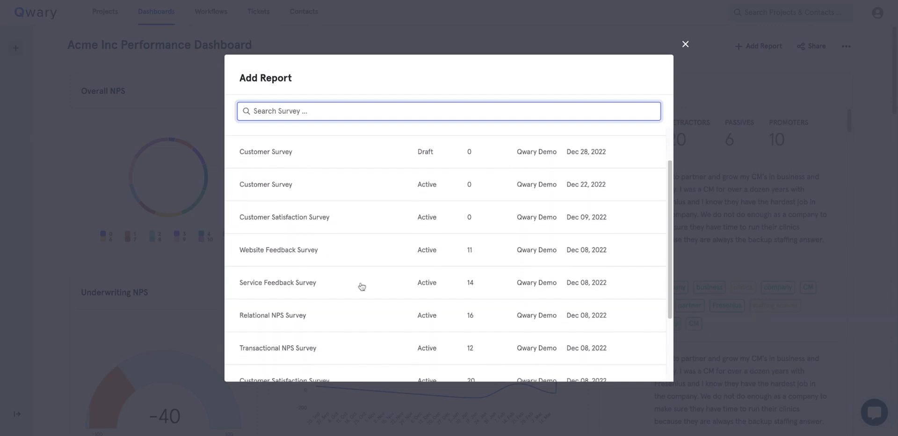
left_click(325, 289)
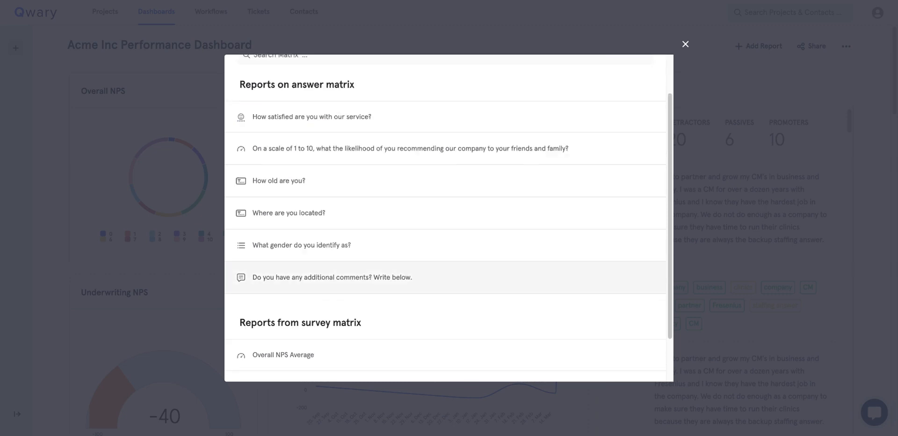
left_click(308, 117)
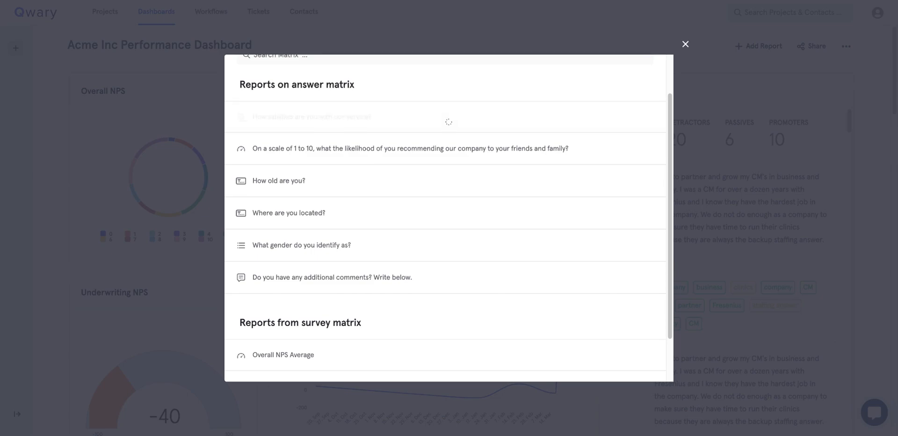
Widen the website-navigation chart to fill its row.
scroll(348, 263, "down", 15)
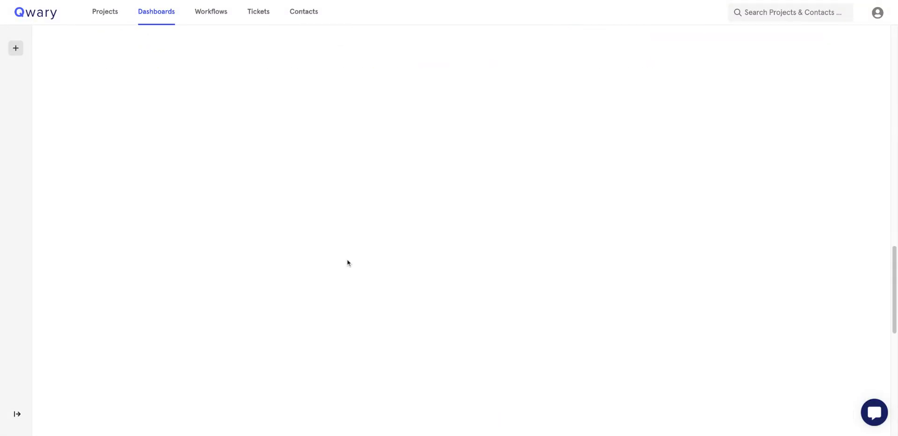
scroll(449, 281, "down", 2)
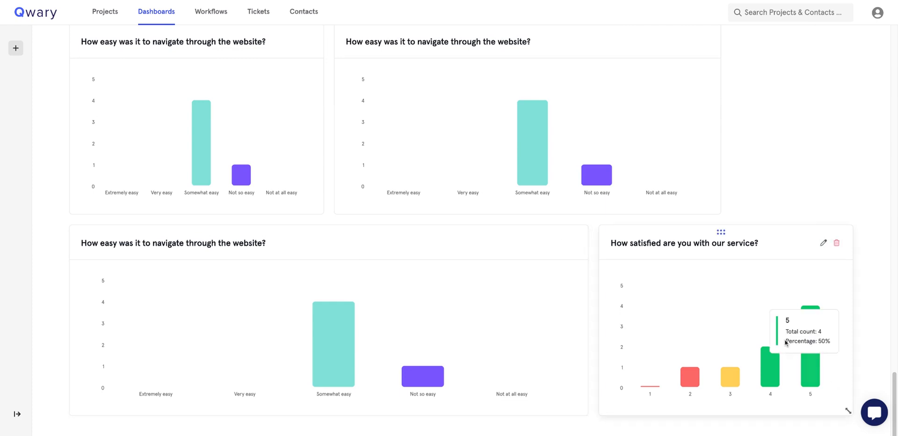
left_click_drag(716, 210, 849, 210)
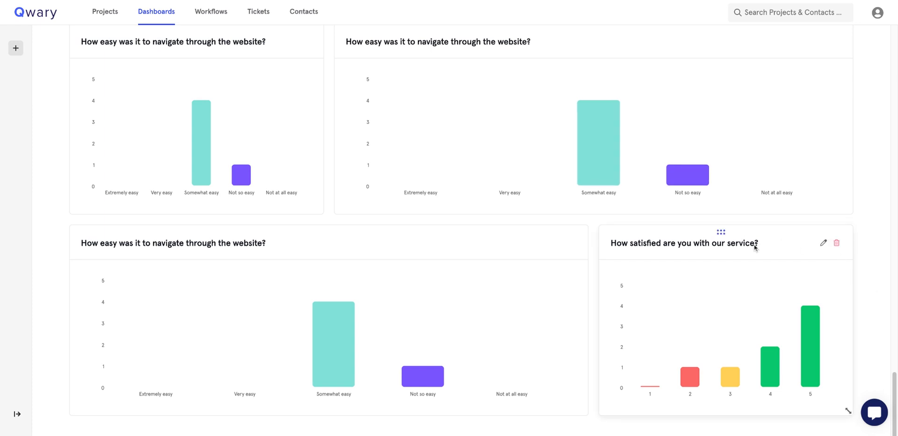
scroll(755, 247, "up", 20)
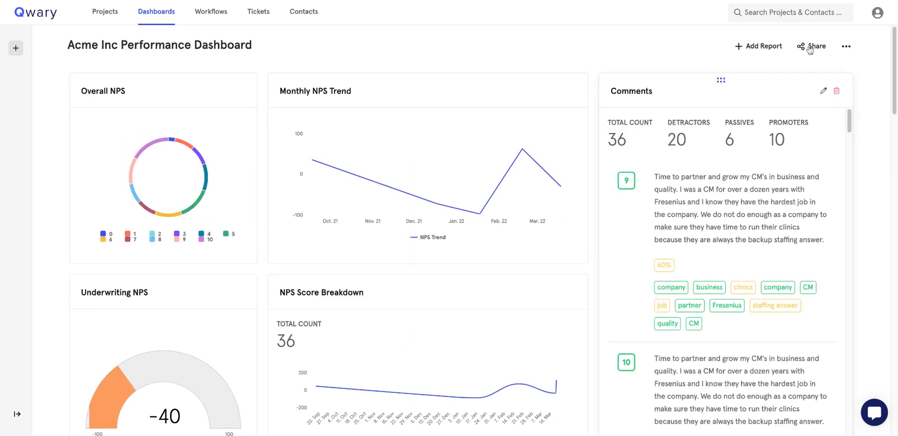
left_click(812, 48)
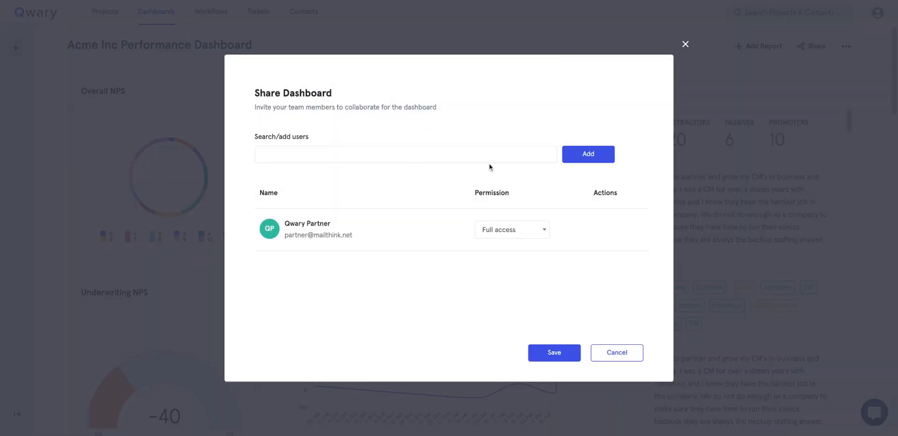
left_click(493, 232)
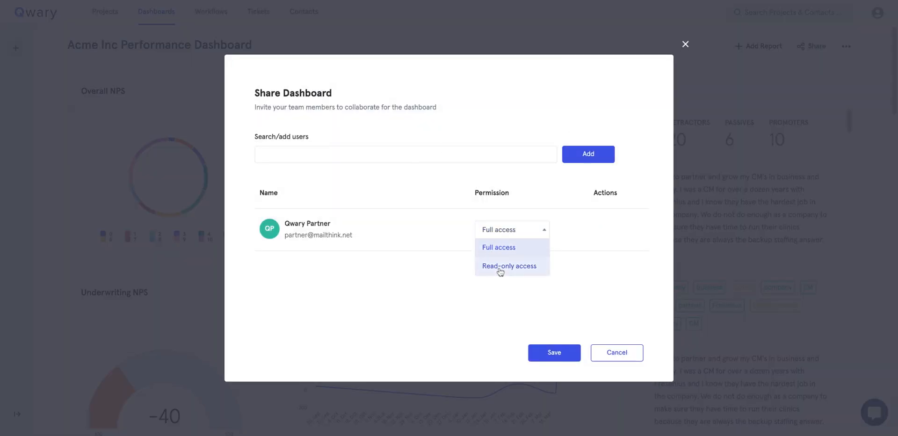
left_click(603, 356)
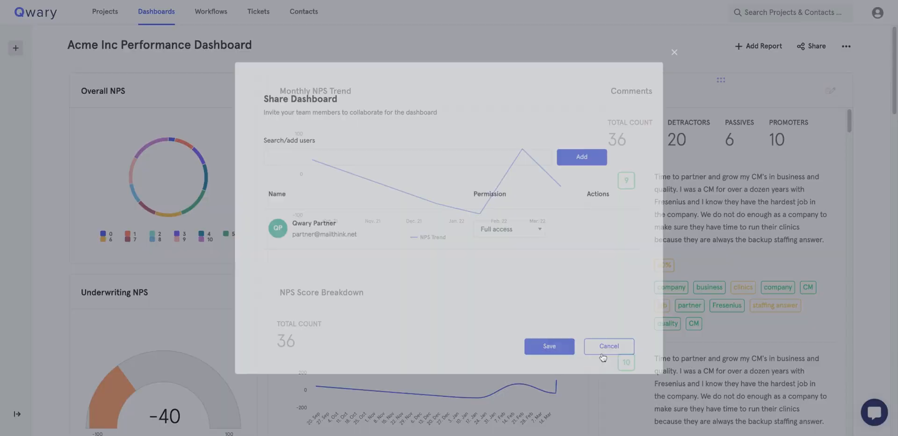
left_click(847, 48)
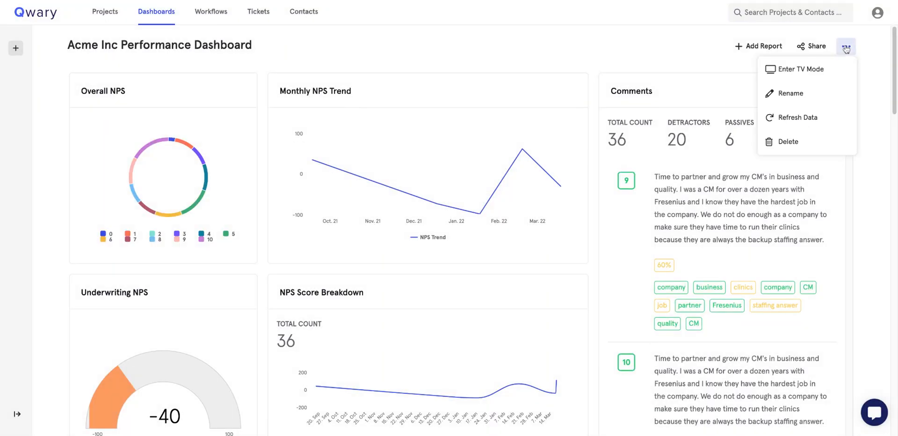
left_click(798, 71)
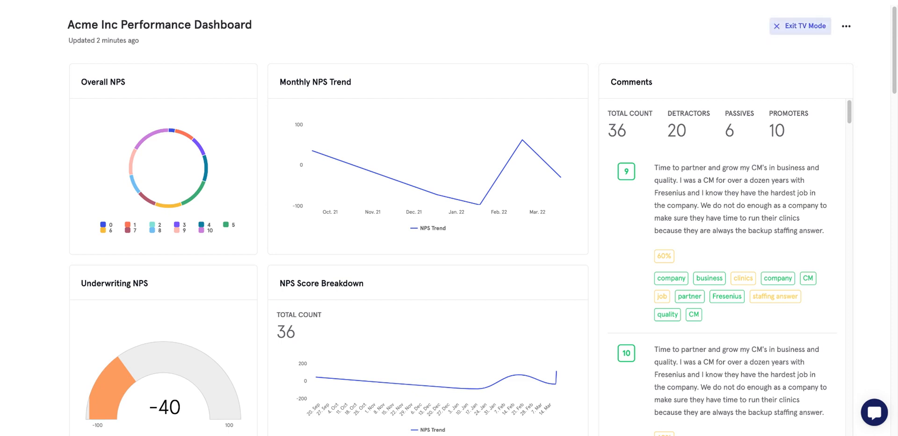
left_click(800, 26)
left_click(846, 47)
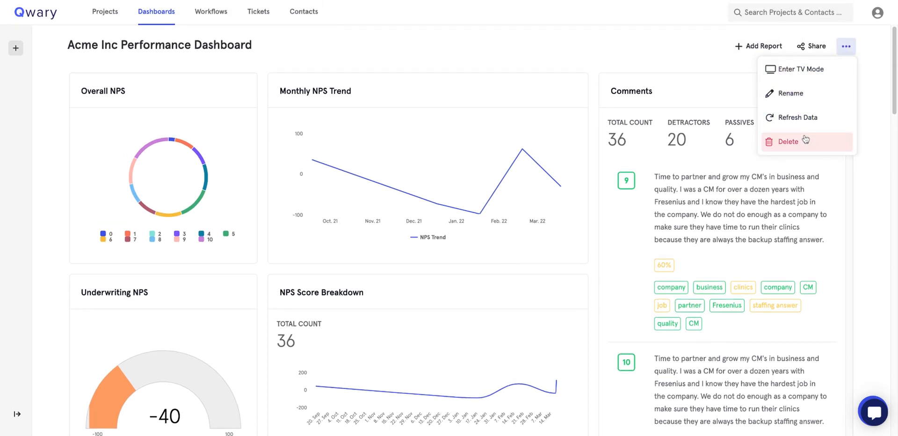
left_click(592, 64)
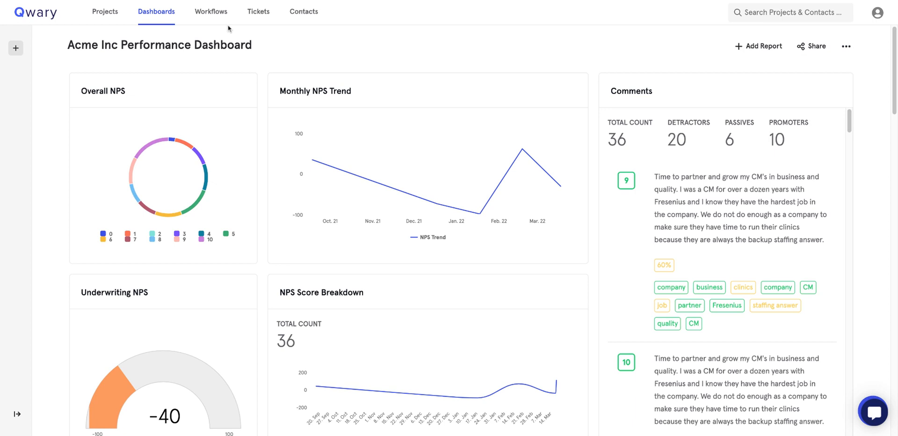
Open the NPS Detractor Workflow and re-apply its existing NPS question condition.
left_click(207, 9)
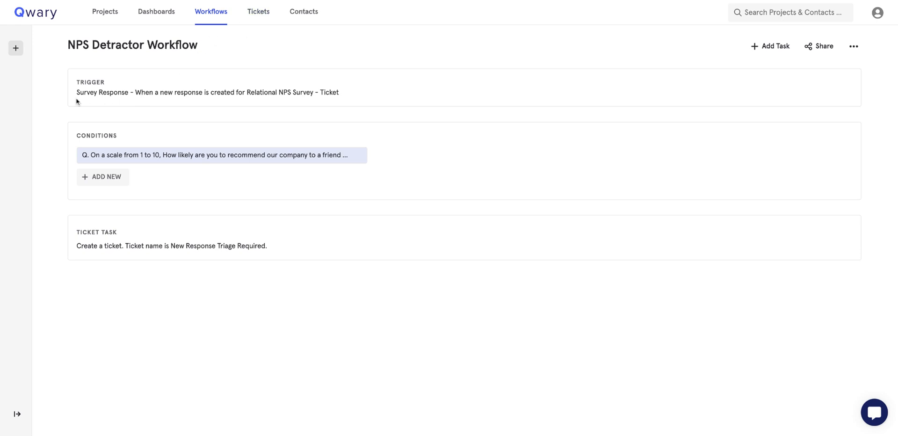
mouse_move(2, 112)
left_click(114, 176)
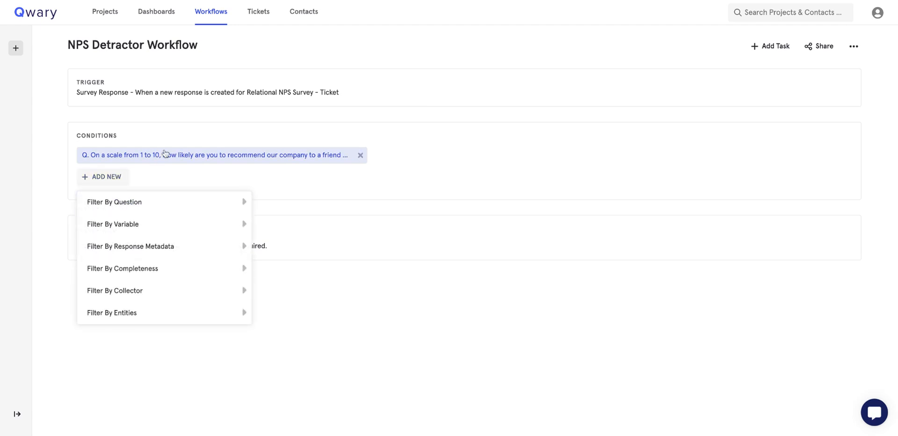
left_click(165, 154)
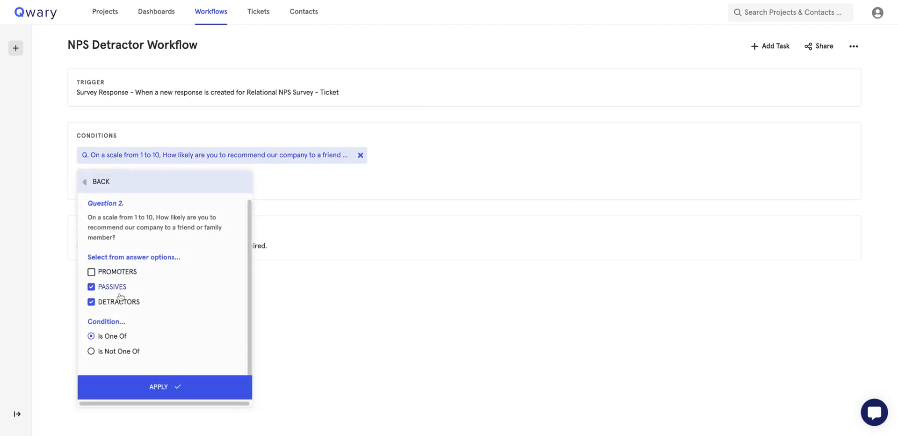
left_click(138, 378)
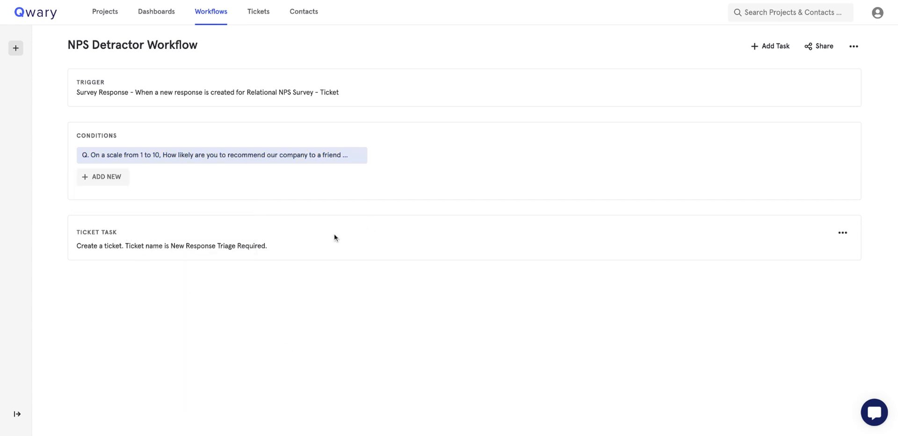
Browse the available task integrations, dismiss the list, then bring it up again.
left_click(767, 46)
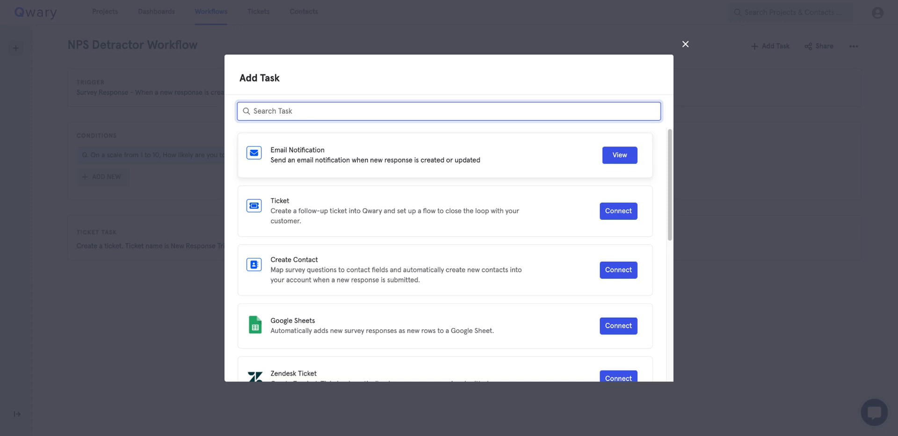
scroll(434, 296, "down", 1)
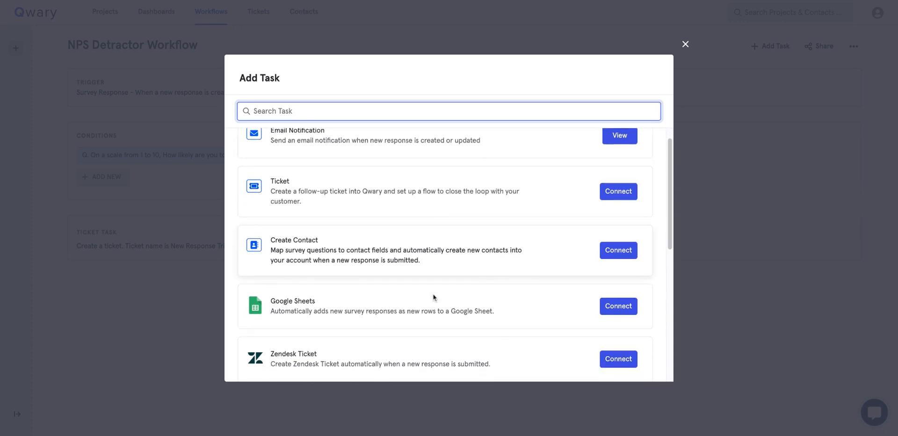
scroll(433, 296, "down", 5)
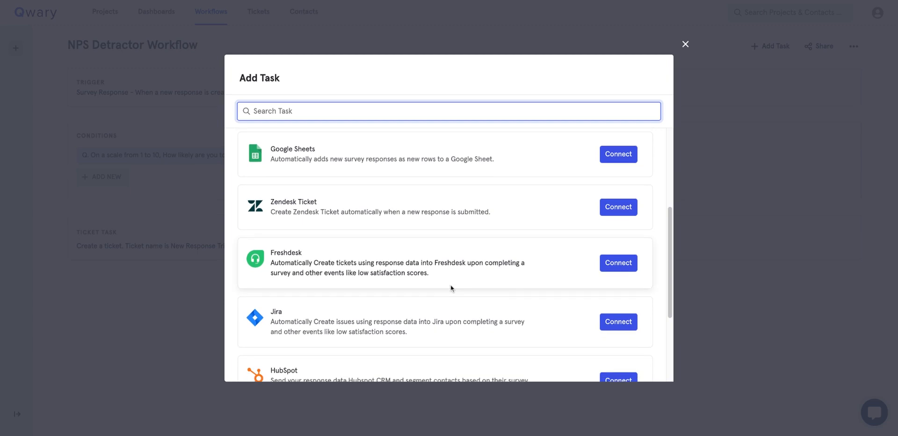
scroll(412, 322, "down", 5)
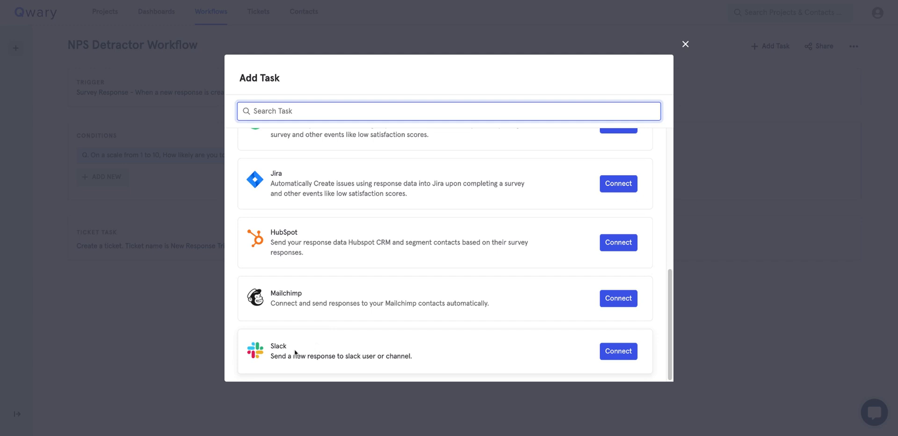
scroll(388, 298, "up", 10)
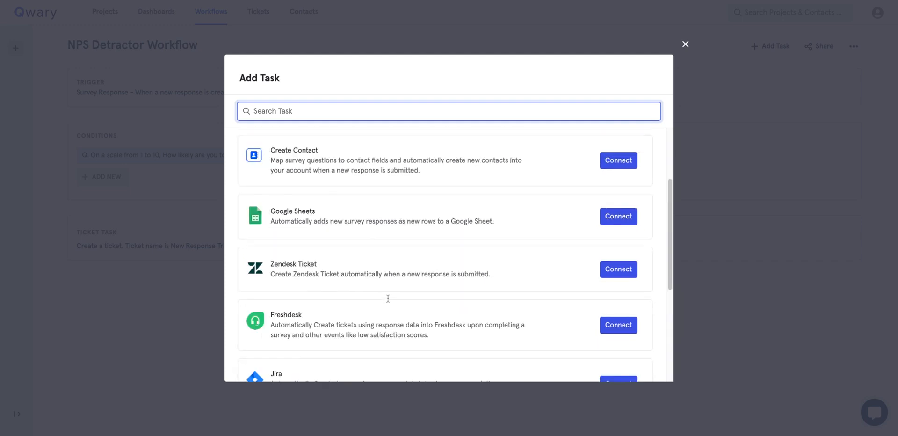
left_click(686, 42)
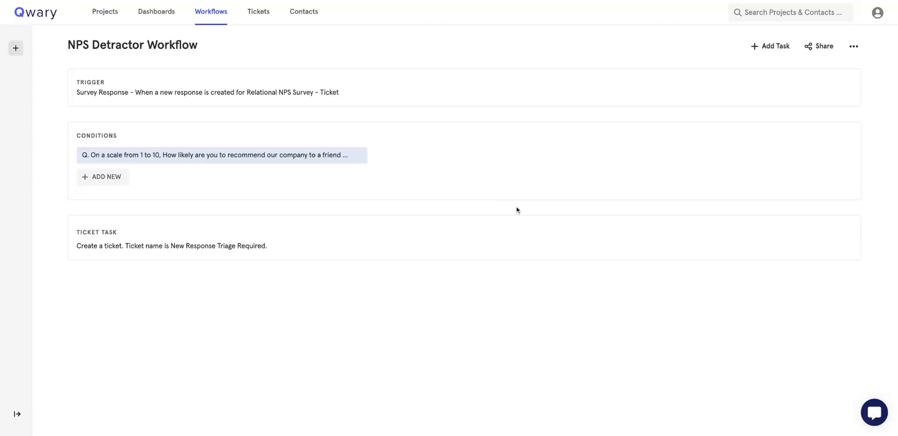
left_click(776, 45)
Add a ticket task with Medium priority, naming it from the 'Why did you give this rating?' answer.
left_click(615, 210)
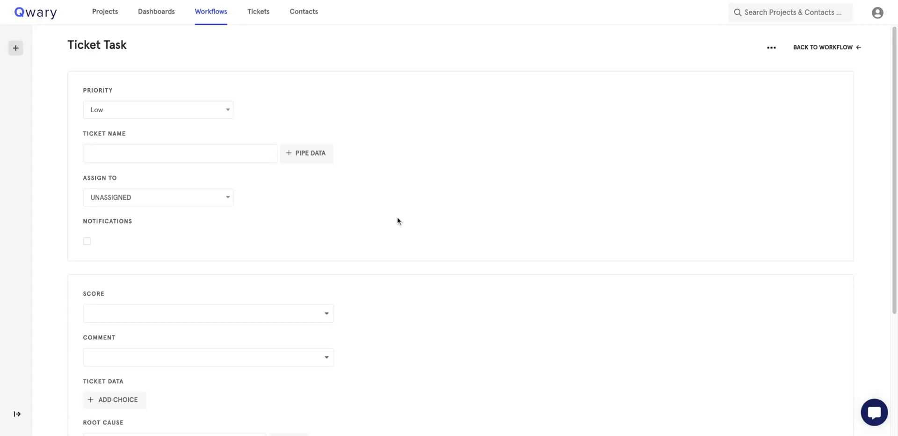
left_click(205, 156)
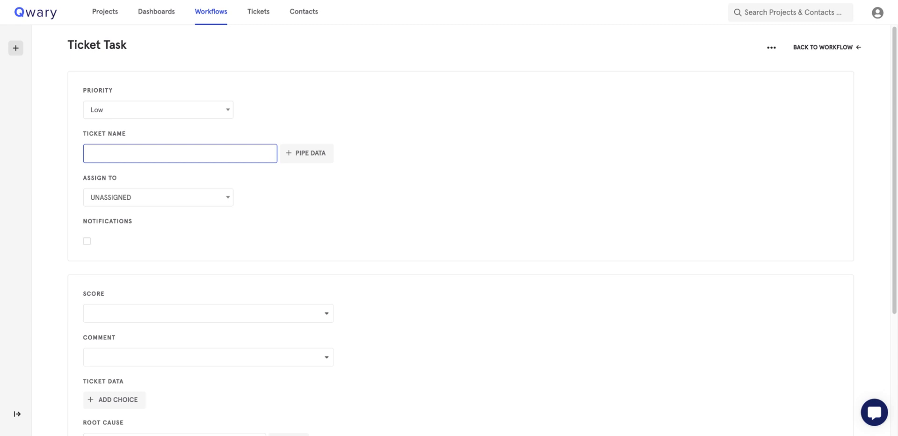
left_click(182, 115)
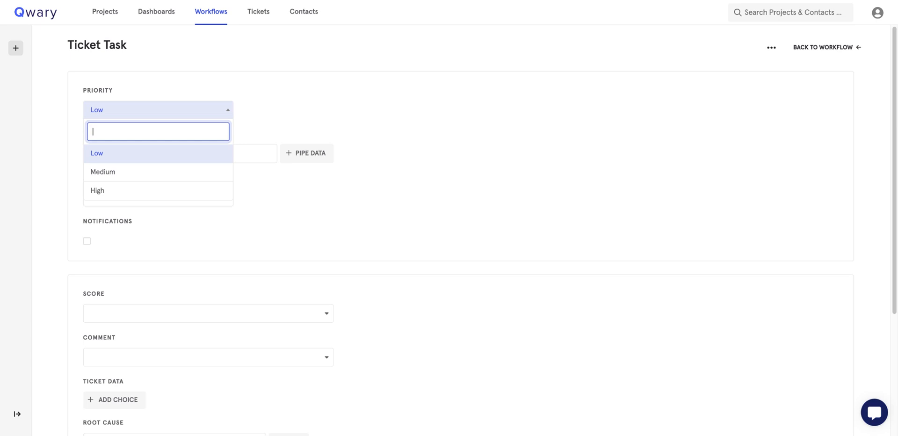
left_click(173, 173)
left_click(184, 154)
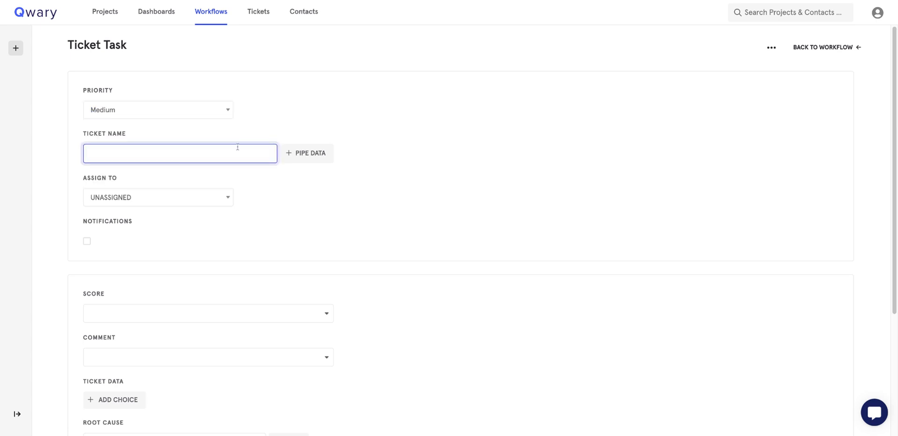
left_click(298, 156)
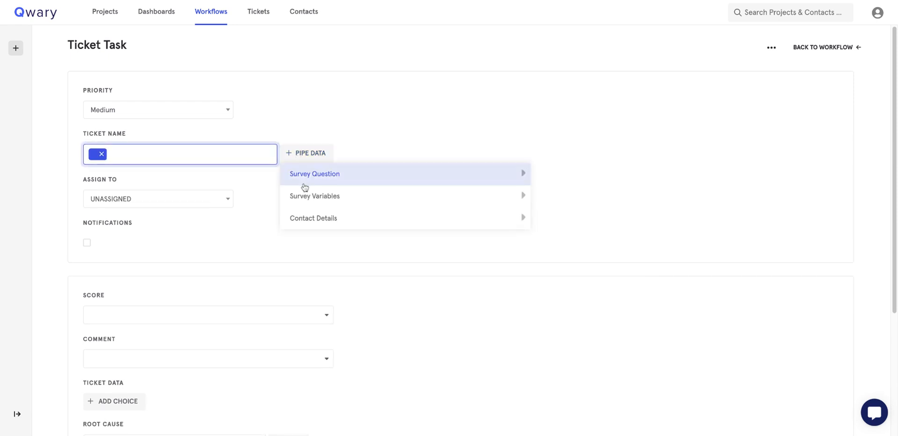
left_click(305, 184)
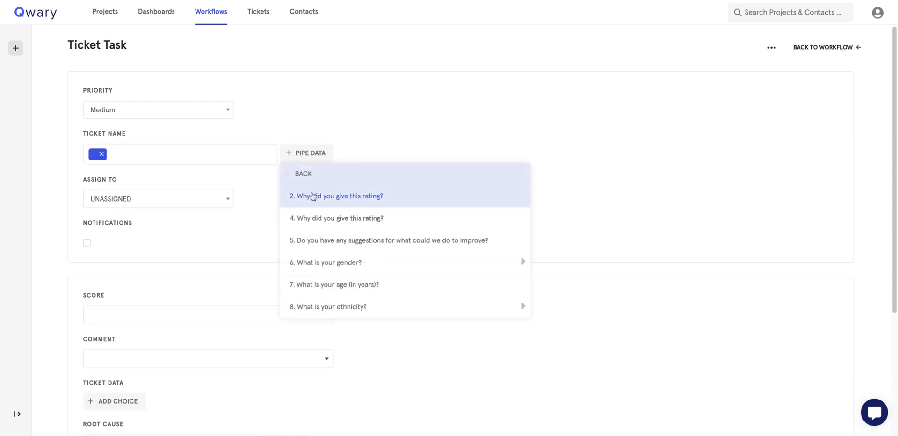
left_click(313, 196)
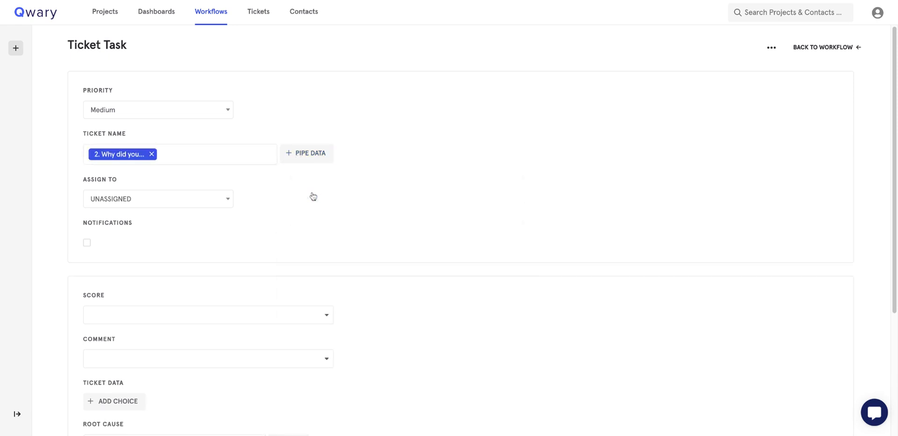
Enable notifications for the ticket and assign it to the demo user.
left_click(206, 201)
left_click(289, 246)
left_click(216, 202)
left_click(206, 261)
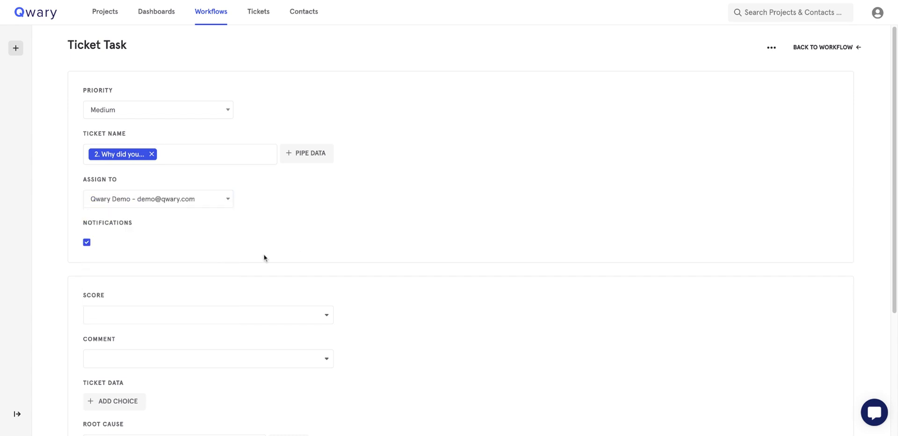
scroll(265, 258, "down", 4)
left_click(188, 141)
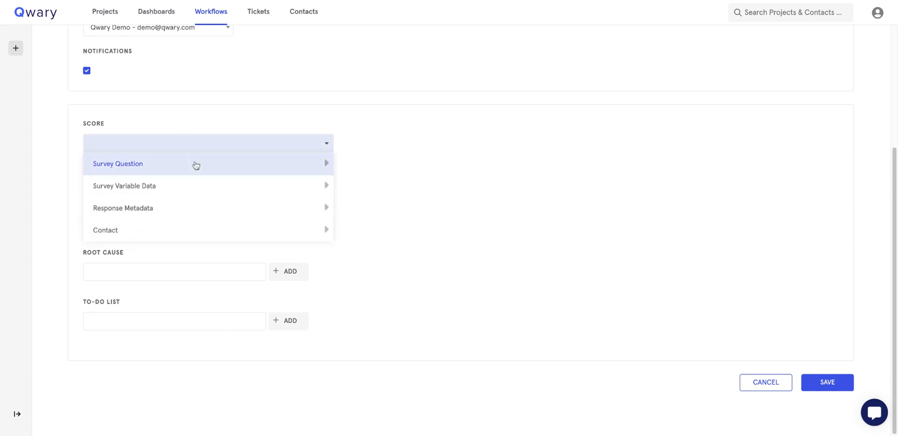
Set the Score to 'Why did you give this rating?' and add a Ticket Data row.
left_click(195, 164)
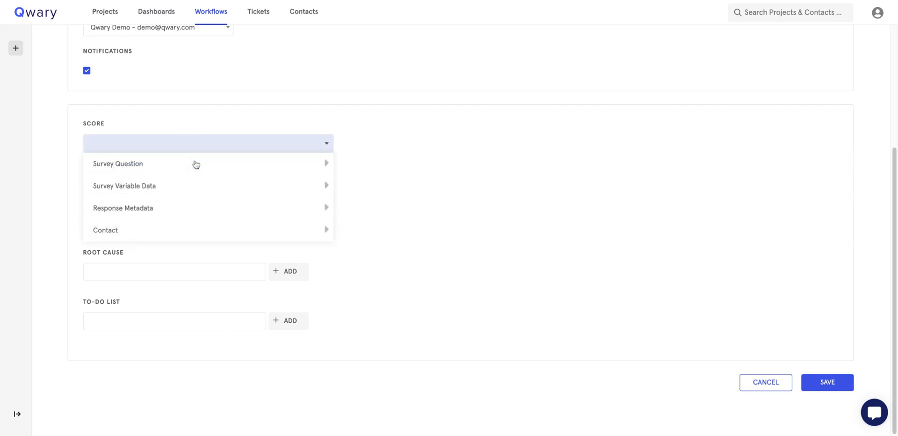
left_click(167, 219)
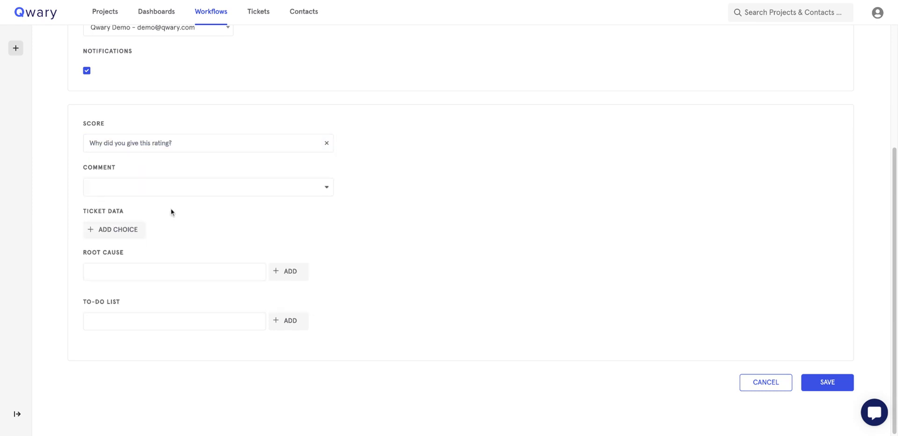
left_click(159, 188)
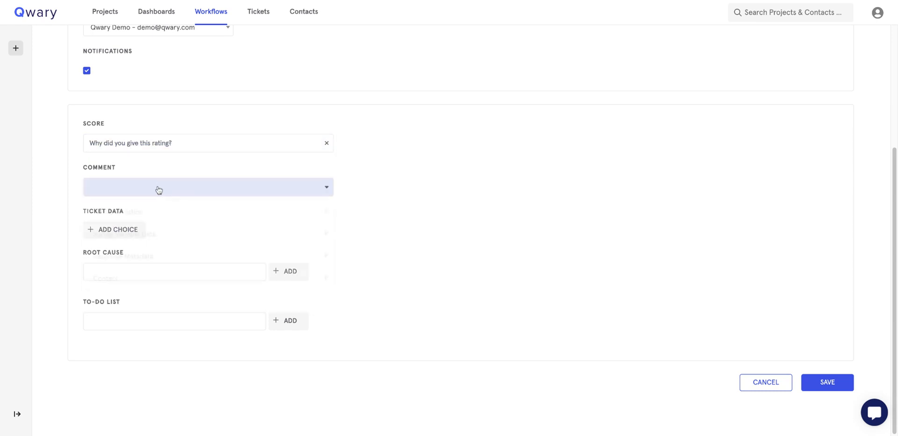
left_click(468, 218)
left_click(111, 230)
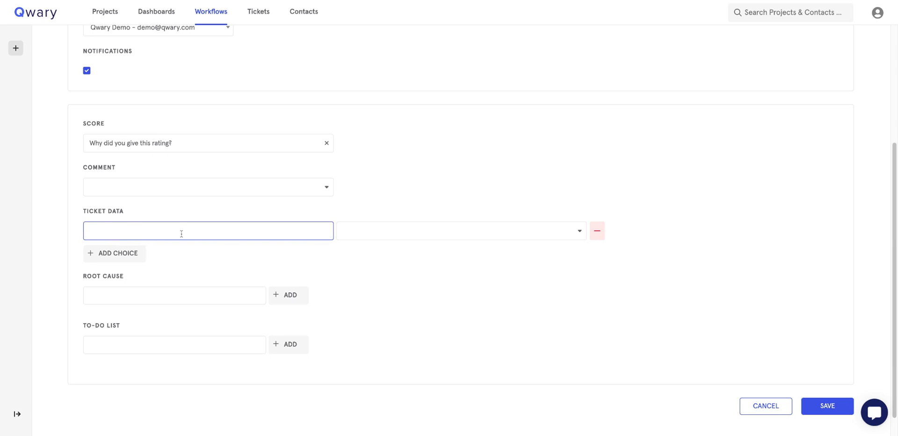
left_click(460, 232)
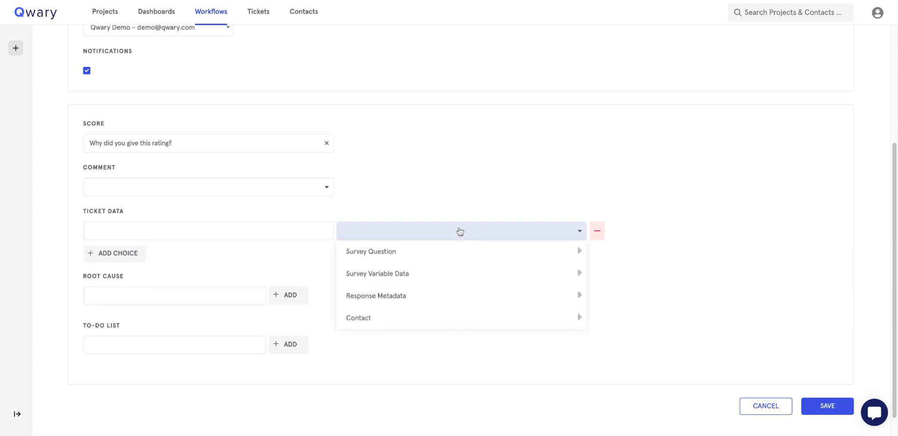
left_click(455, 343)
Add the to-do items 'contact customer' and 'product service team check'.
left_click(220, 296)
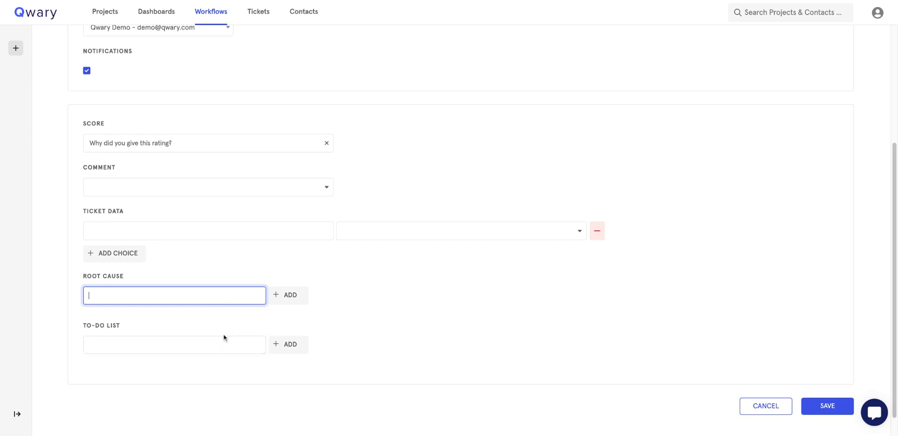
left_click(222, 344)
left_click(213, 294)
left_click(238, 347)
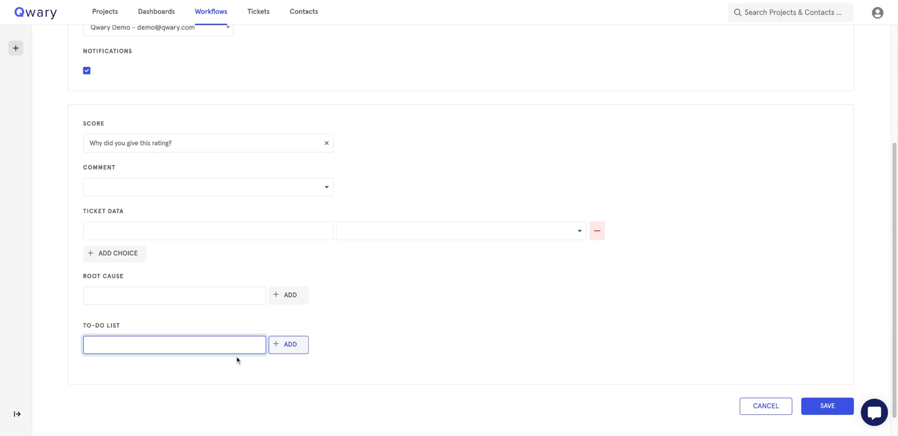
type("contact customer")
key("Return")
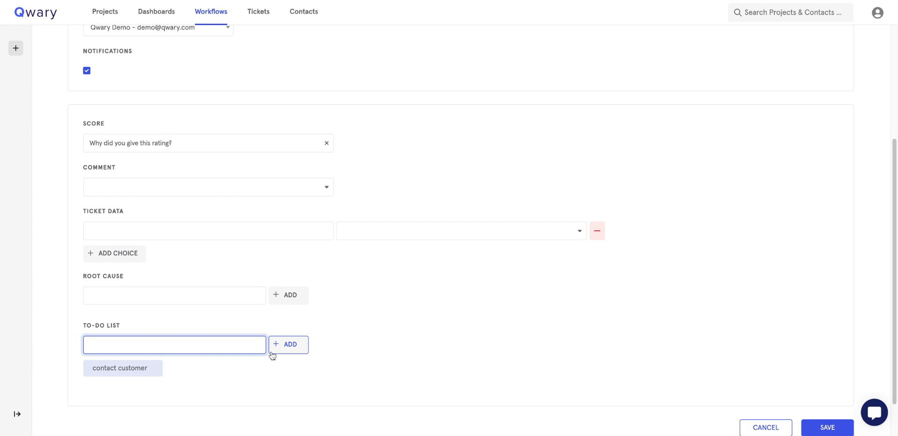
type("product service team check")
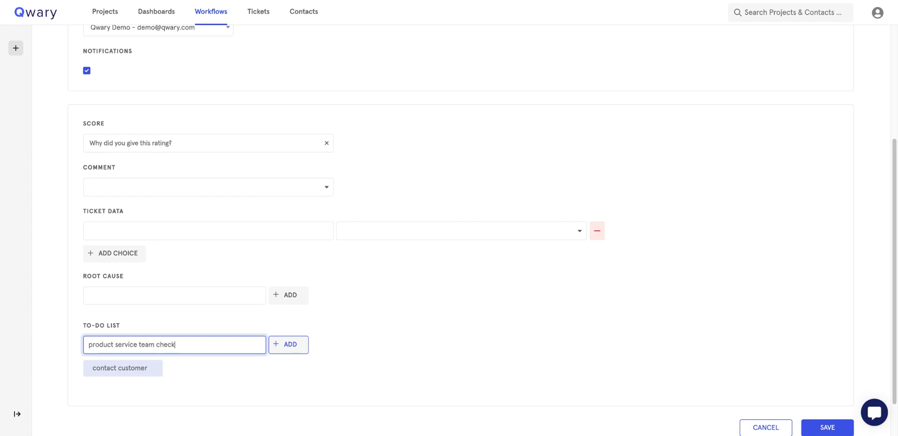
key("Return")
Cancel the ticket task edits and view My Tickets on the Tickets page.
scroll(560, 305, "down", 2)
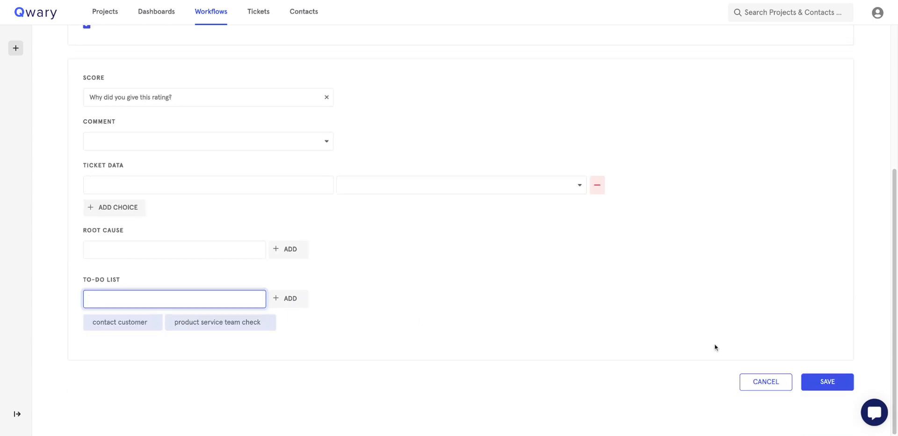
left_click(759, 383)
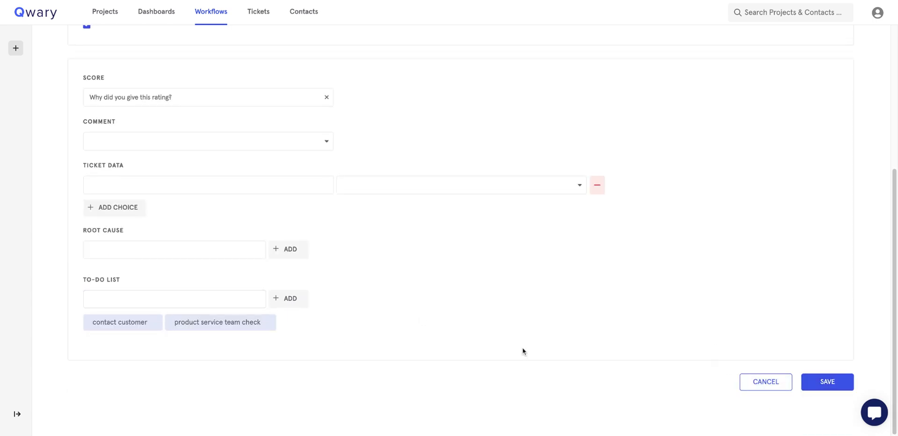
left_click(263, 18)
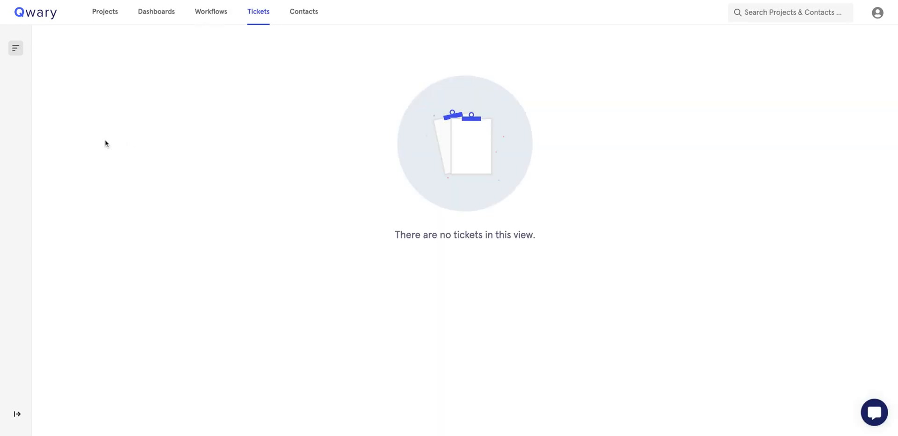
mouse_move(2, 105)
left_click(39, 106)
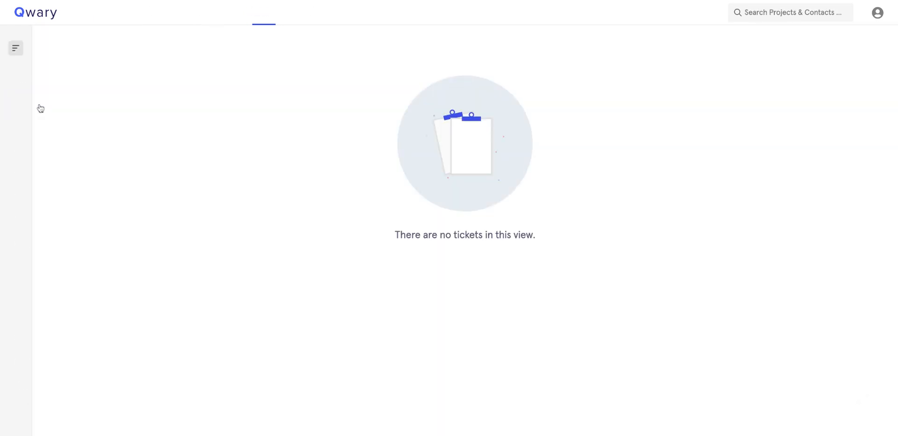
Open the Qwary Partner view and review ticket #2's priority and underlying survey response.
mouse_move(8, 97)
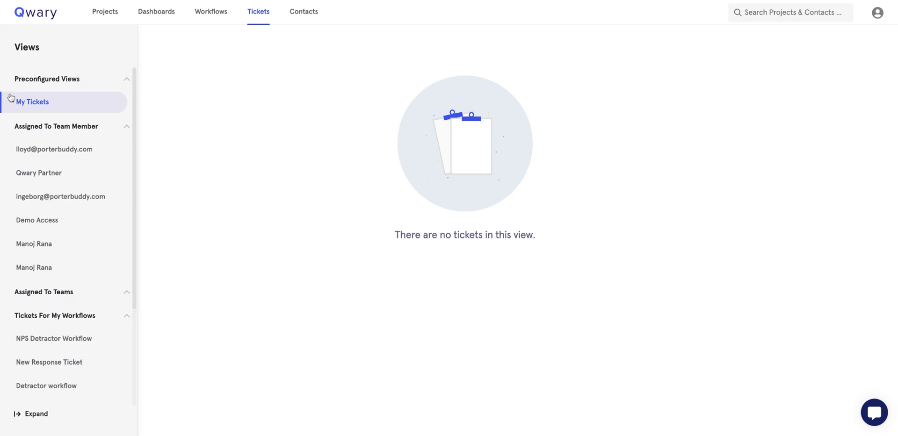
left_click(36, 179)
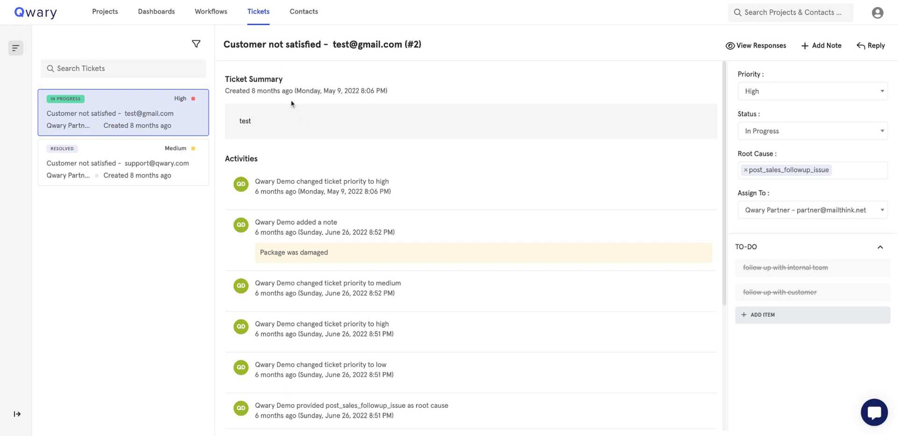
scroll(288, 351, "down", 4)
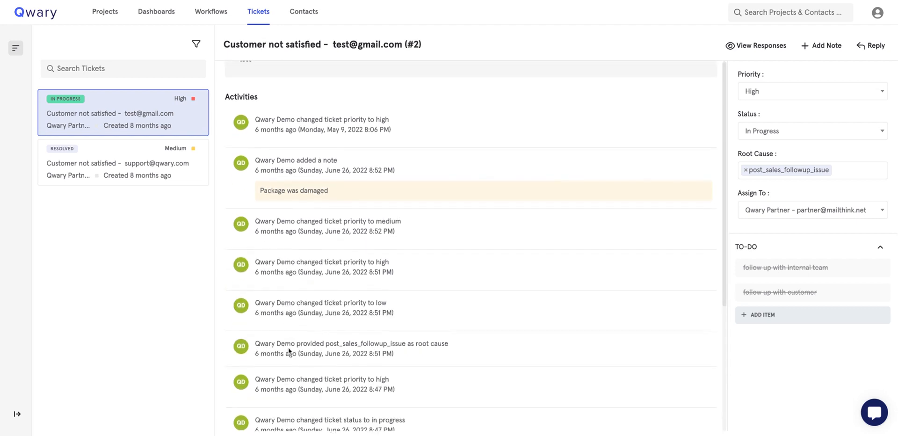
scroll(288, 351, "up", 5)
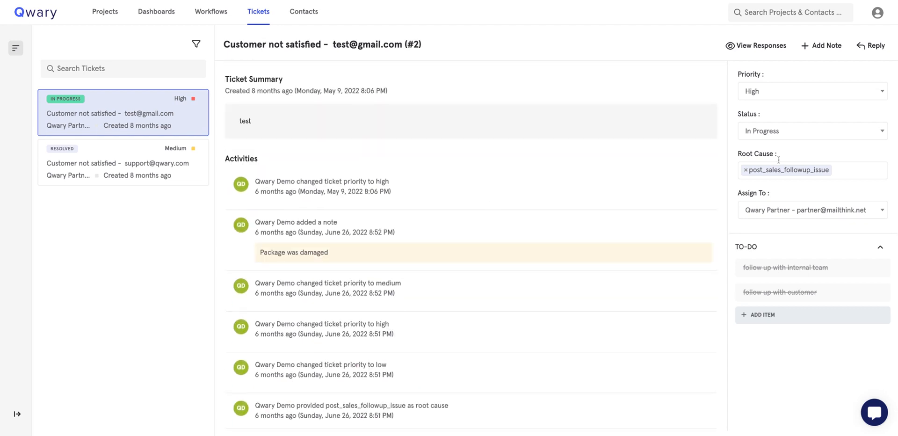
left_click(785, 99)
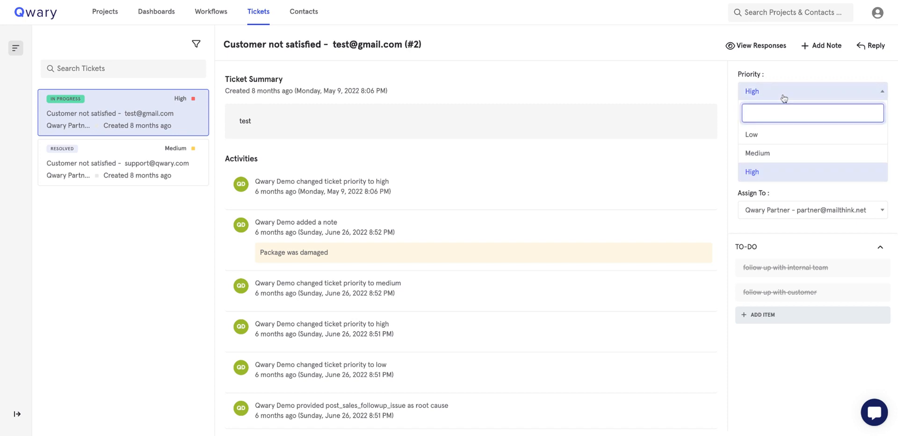
left_click(755, 52)
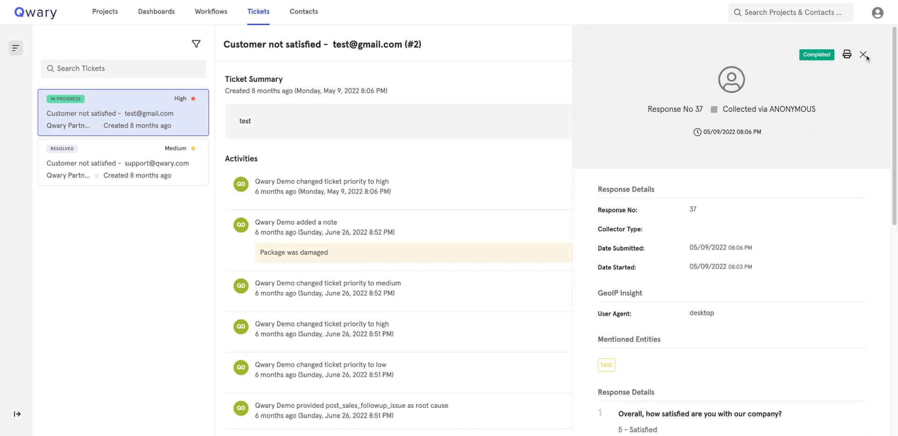
left_click(864, 55)
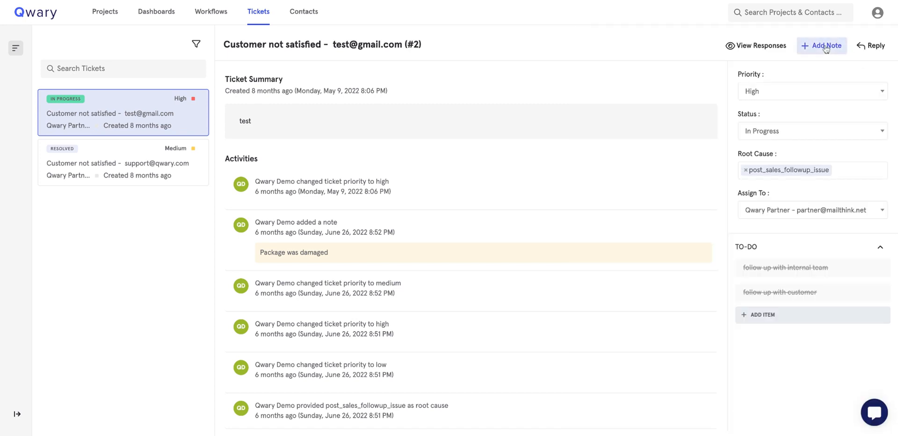
Add the note 'No response from customer' to ticket #2.
left_click(826, 47)
left_click(495, 224)
type("No re")
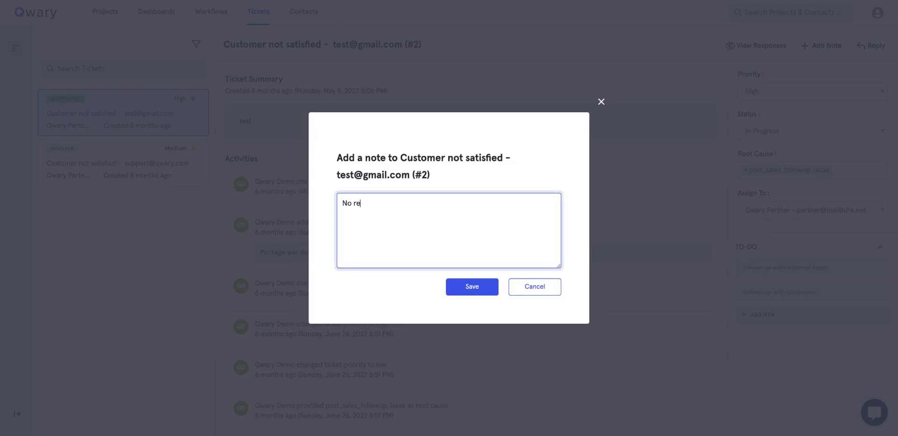
type("sponse from custome")
key("BackSpace")
key("BackSpace")
type("mer")
left_click(456, 294)
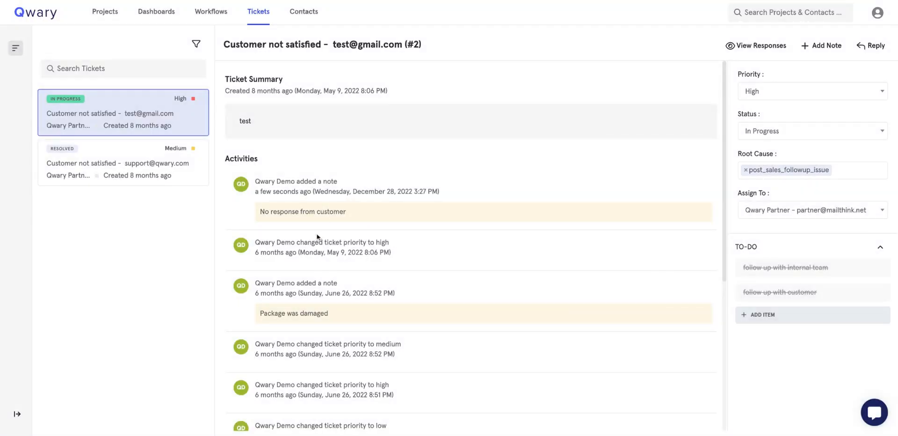
Review the note and follow-up to-do, then dismiss the follow-up email reply unsent.
triple_click(353, 215)
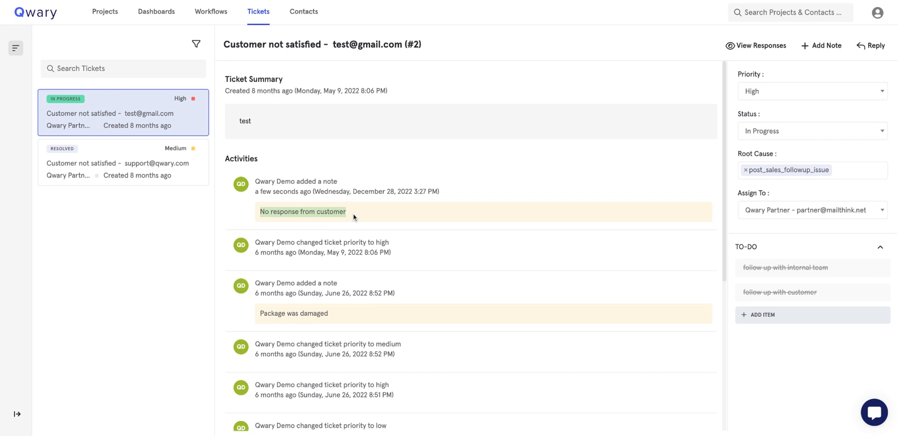
scroll(407, 333, "down", 1)
scroll(407, 333, "down", 3)
scroll(408, 333, "up", 3)
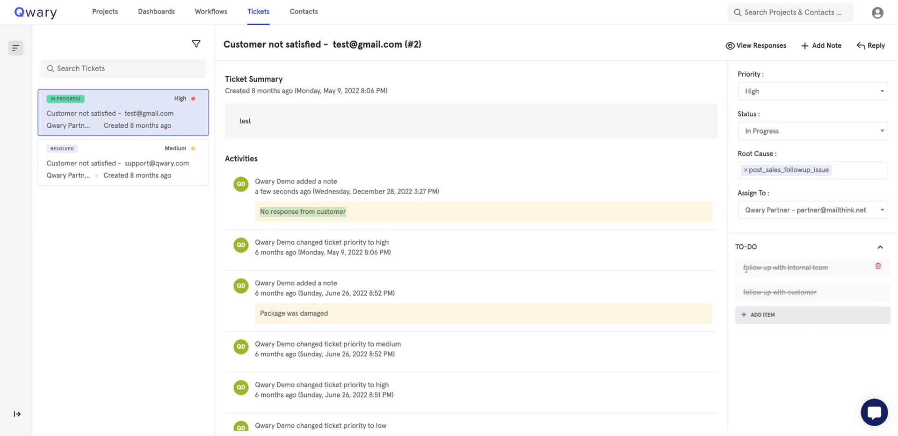
triple_click(820, 292)
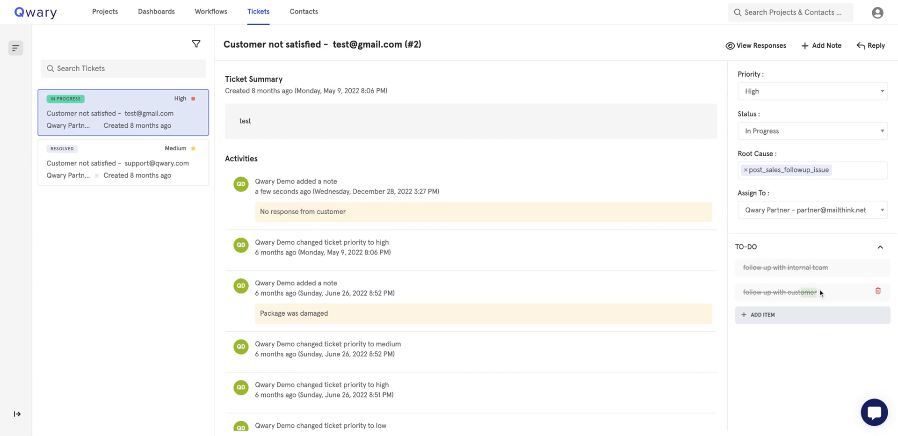
left_click(872, 45)
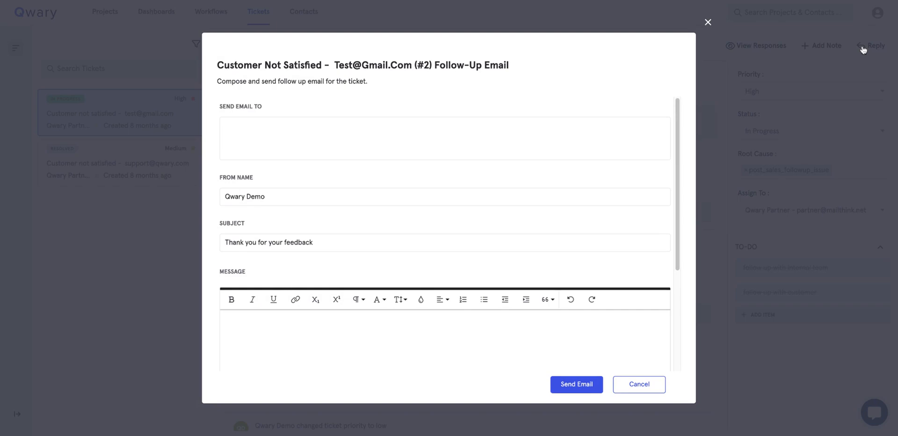
left_click(708, 22)
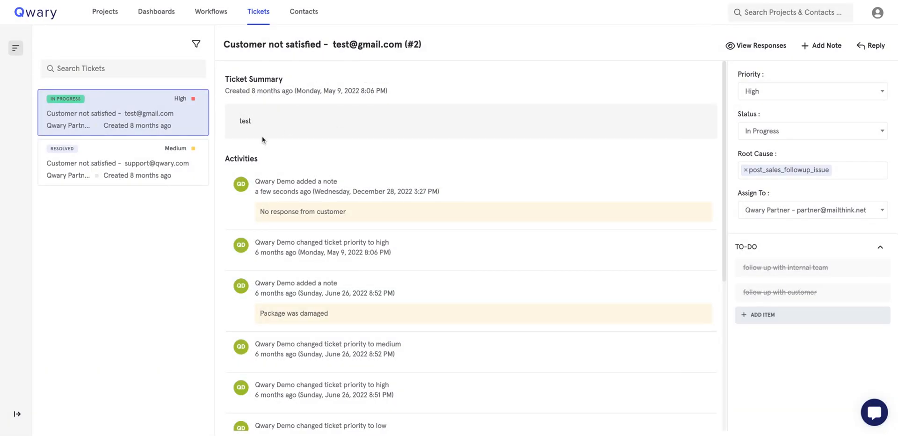
On the Contacts page, cancel the upload window and view the NPS Survey Contacts#1 list.
left_click(309, 14)
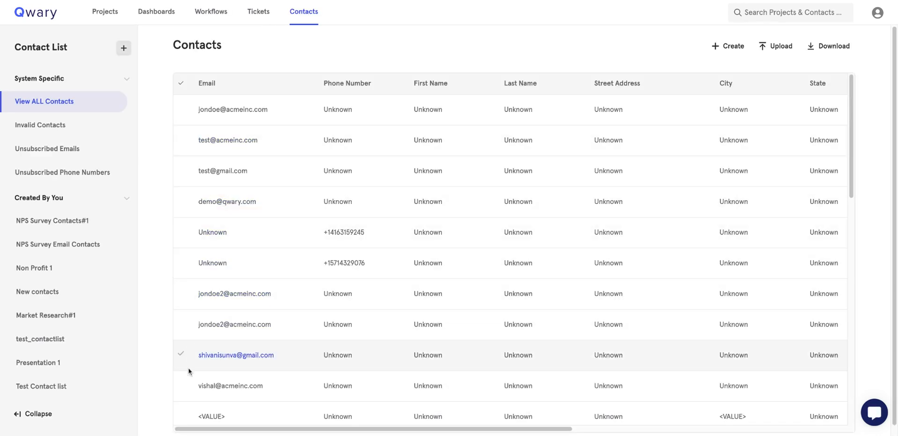
left_click(782, 51)
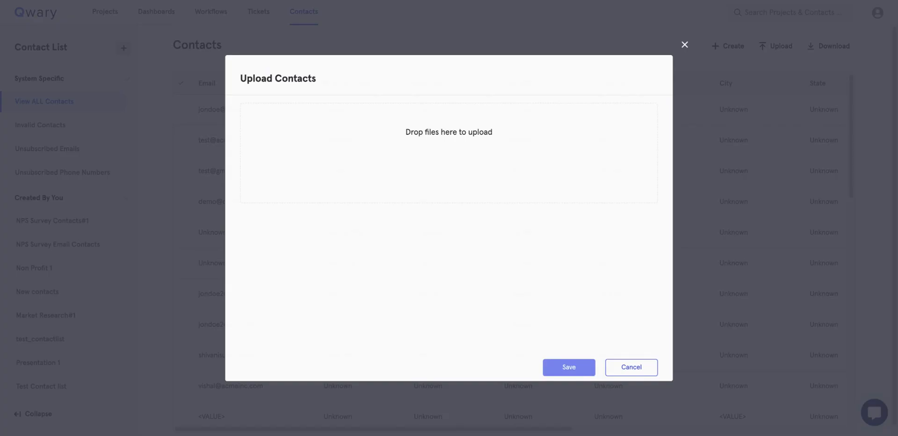
left_click(625, 370)
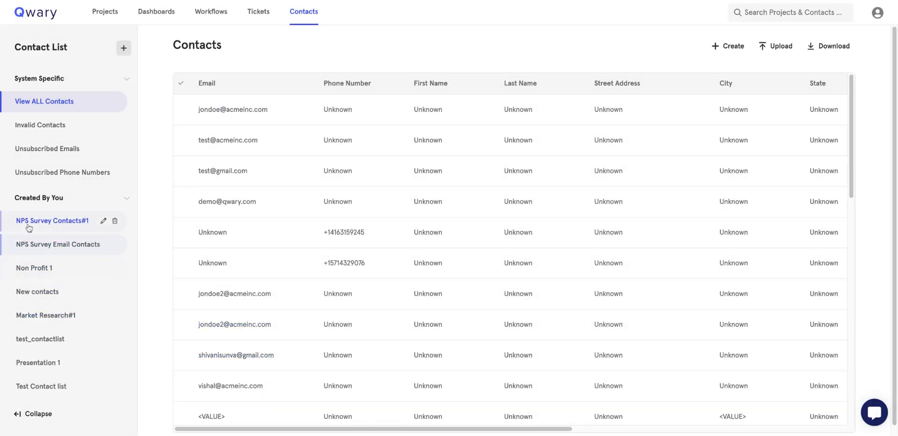
left_click(40, 216)
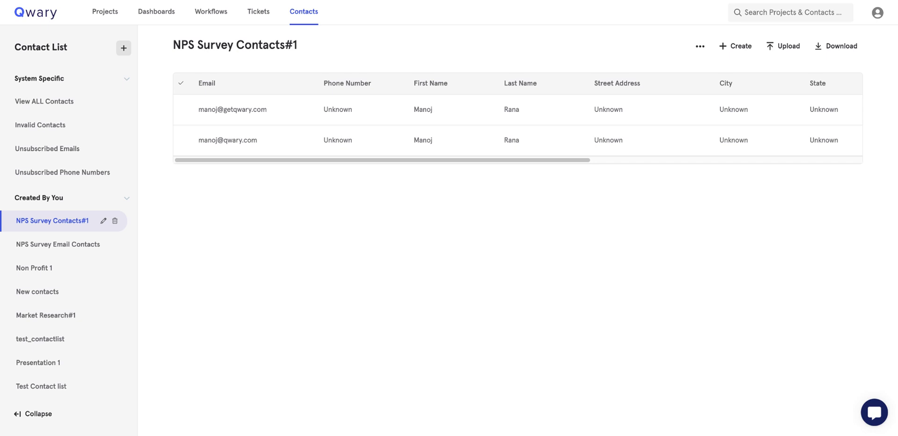
Return to all contacts and open one contact's detail page.
left_click(45, 103)
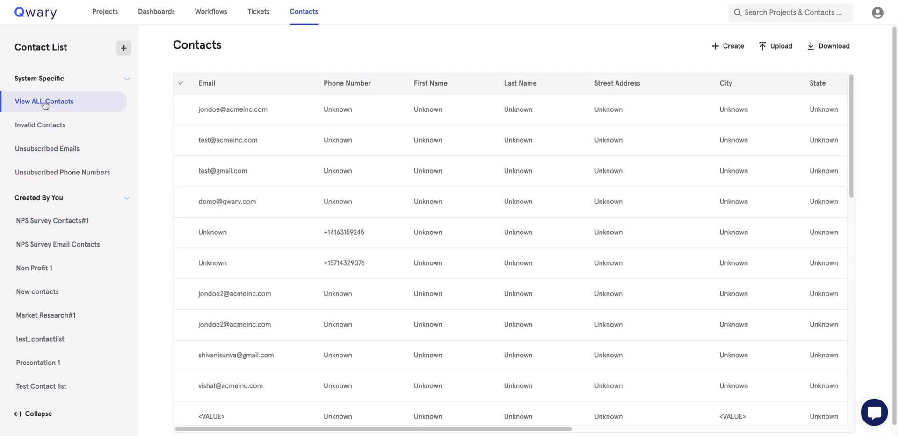
scroll(224, 313, "down", 2)
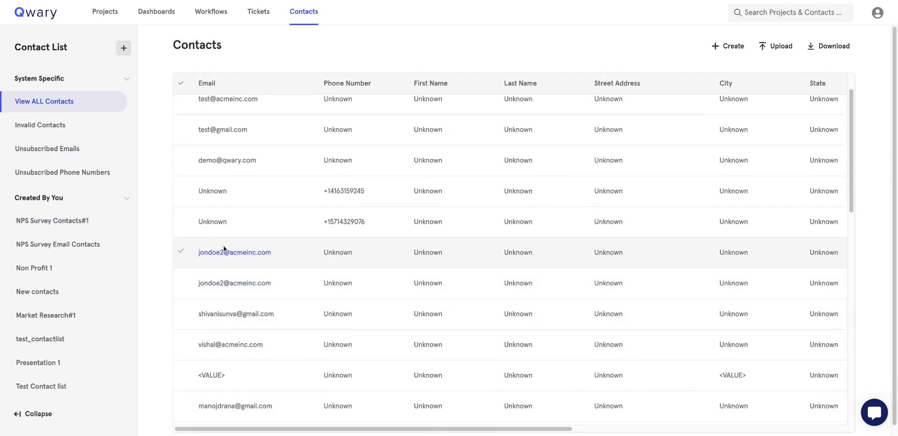
scroll(224, 249, "down", 4)
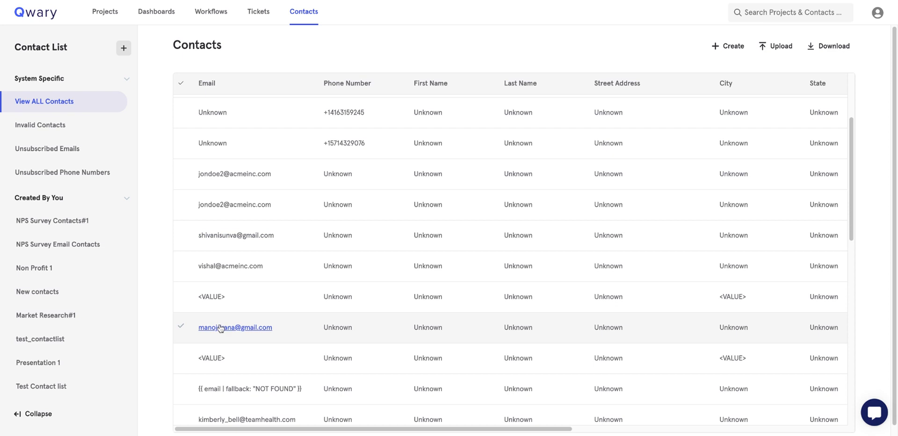
scroll(218, 353, "down", 10)
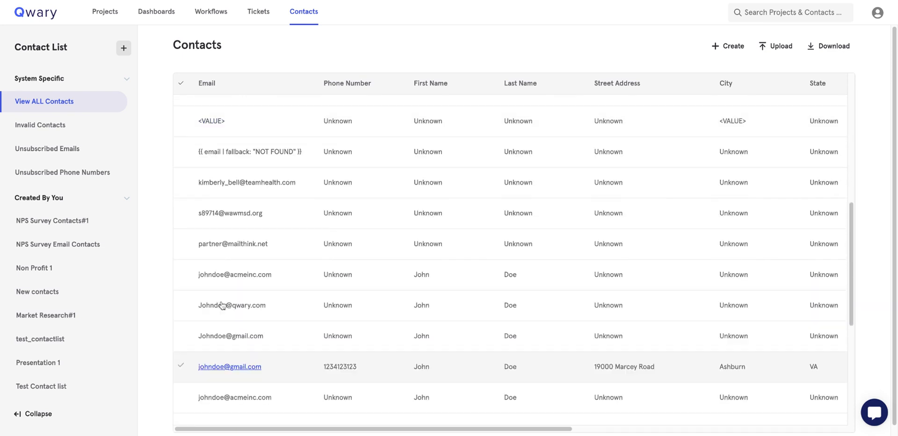
scroll(227, 199, "up", 5)
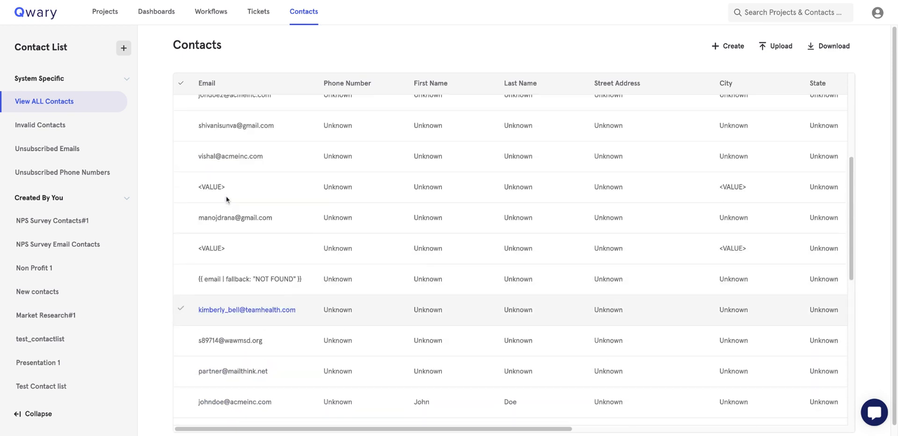
scroll(226, 200, "up", 2)
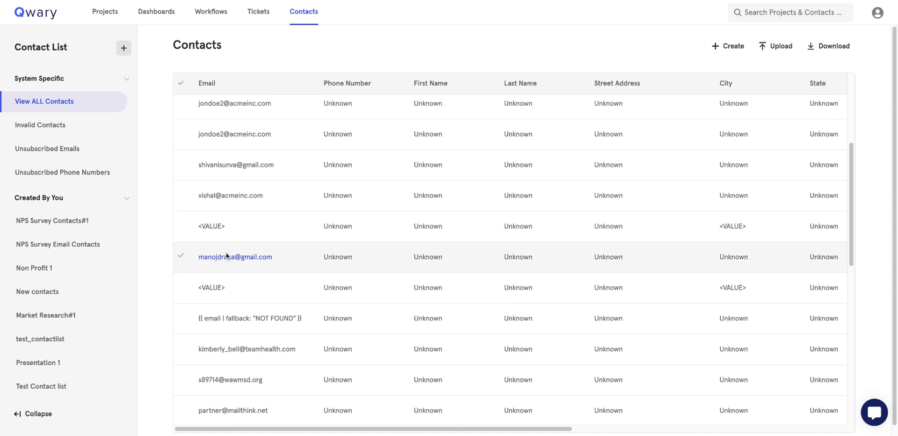
left_click(223, 259)
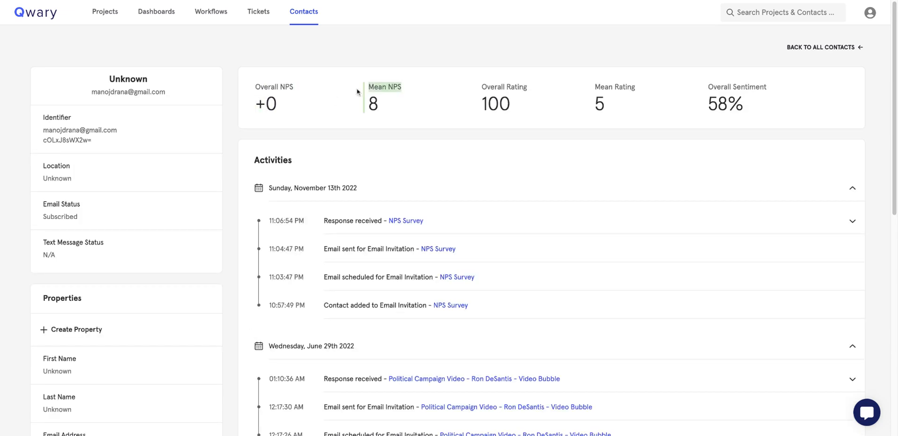
Expand the NPS Survey response details in the contact's Activities, review them, then collapse them.
scroll(479, 277, "down", 3)
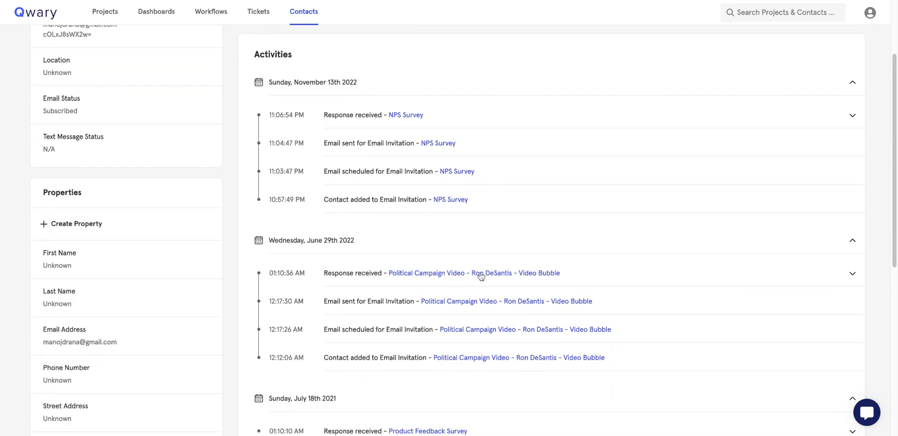
left_click(444, 74)
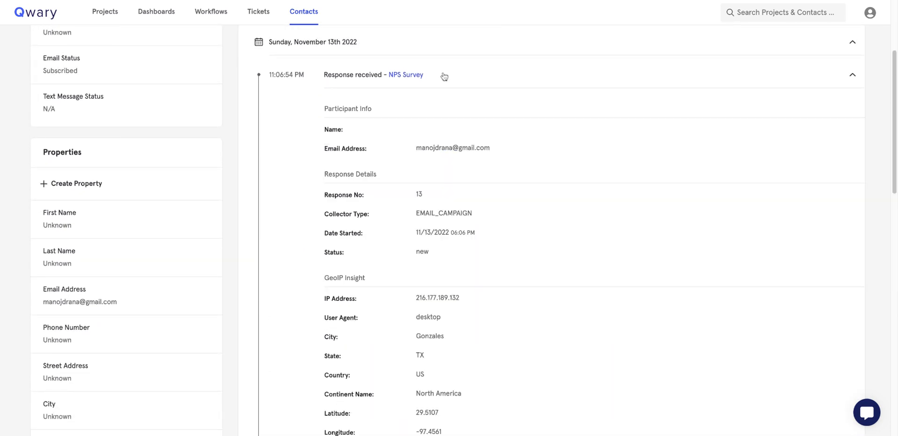
scroll(430, 187, "down", 6)
scroll(431, 140, "up", 4)
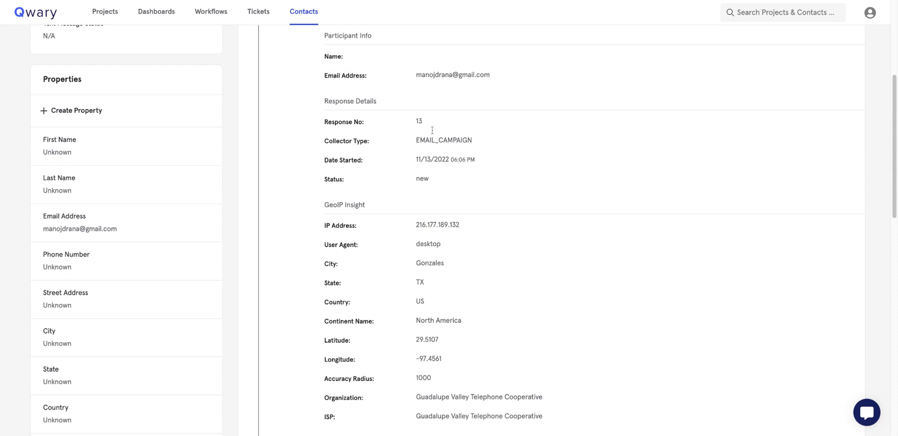
scroll(427, 94, "up", 2)
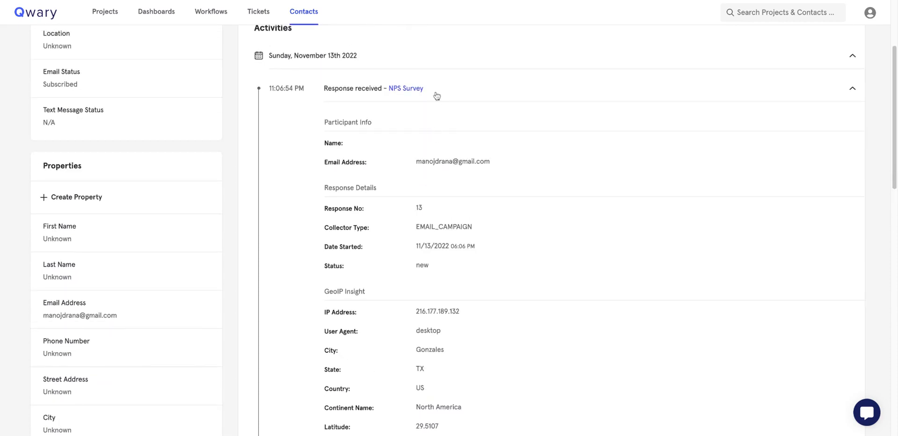
left_click(435, 93)
Scroll through the activity history, then go to Create Property for a new contact field.
scroll(337, 332, "down", 3)
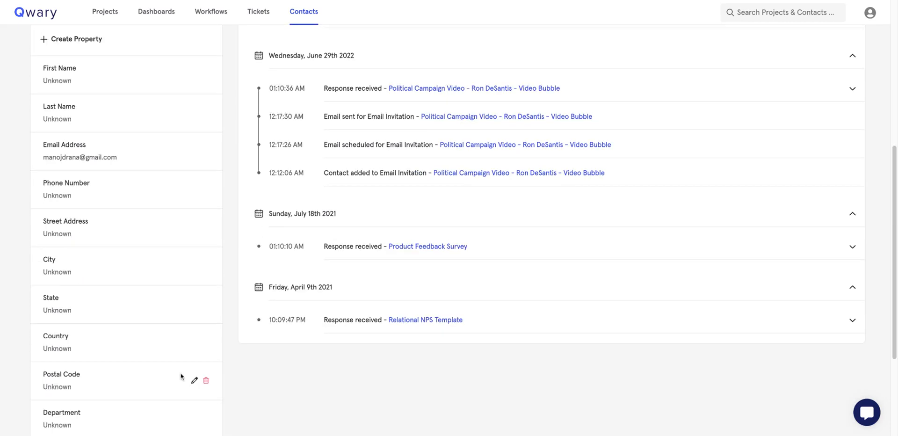
scroll(123, 388, "down", 3)
scroll(122, 357, "up", 8)
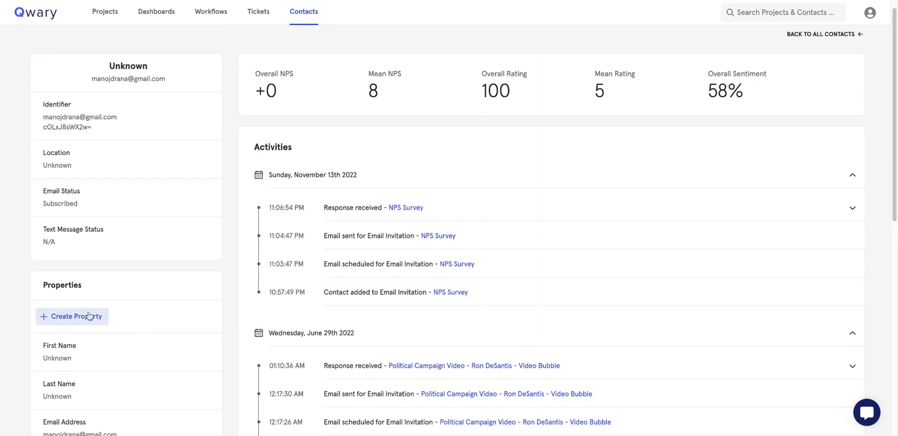
left_click(89, 317)
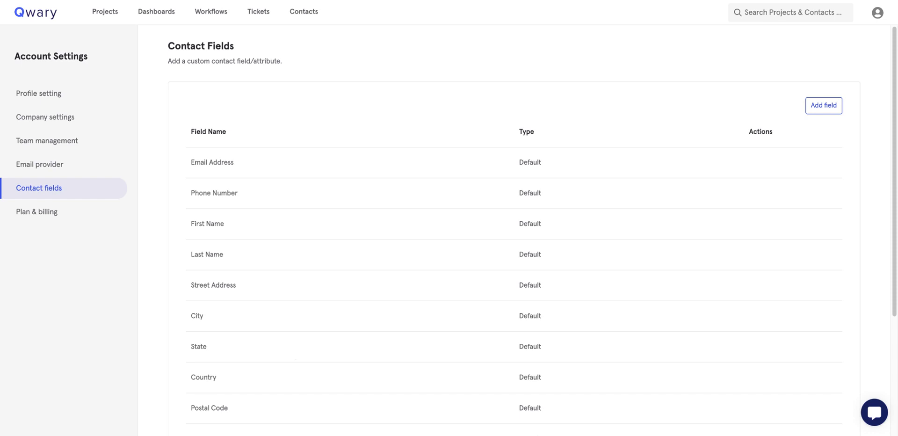
scroll(514, 234, "down", 4)
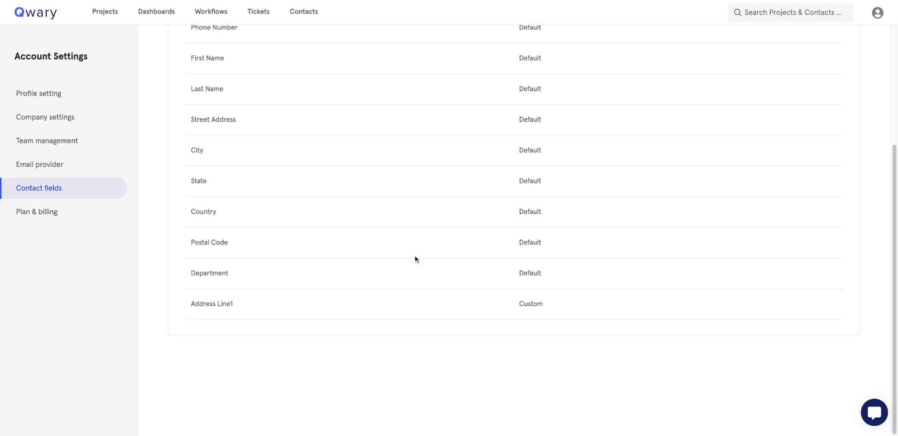
scroll(416, 259, "up", 4)
left_click(830, 105)
left_click(535, 252)
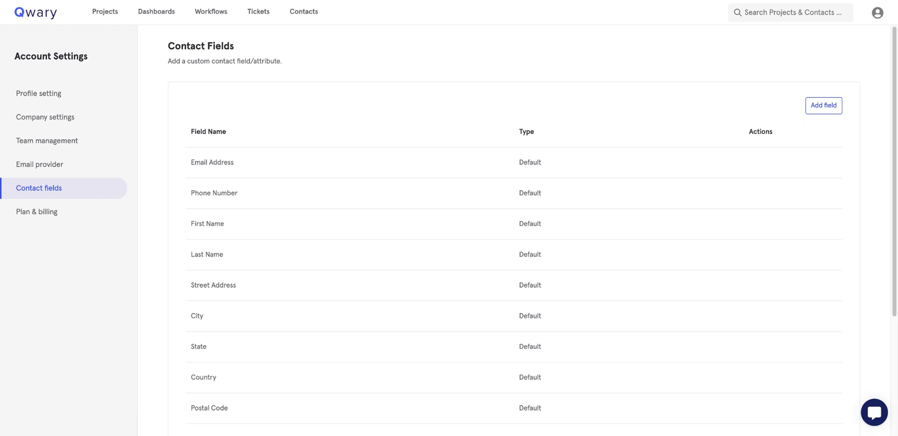
scroll(515, 229, "down", 4)
scroll(514, 229, "up", 4)
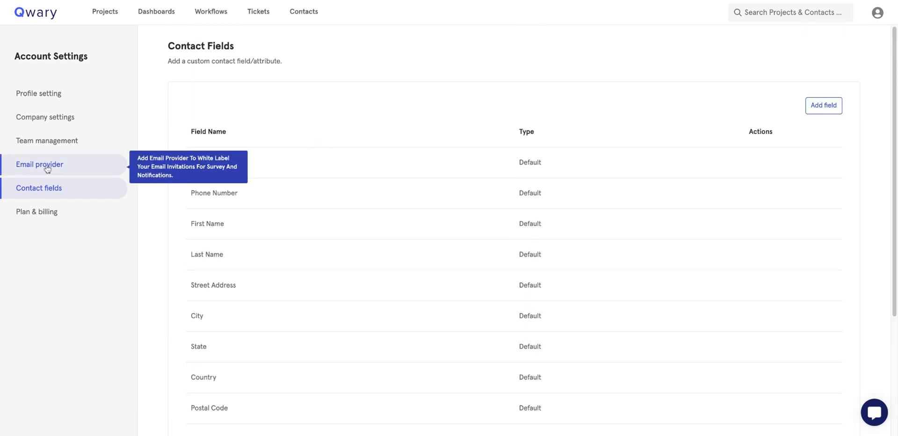
Browse Team management, Profile, Company, Email provider and Contact fields settings, ending on Plan & Billing.
left_click(46, 141)
left_click(877, 15)
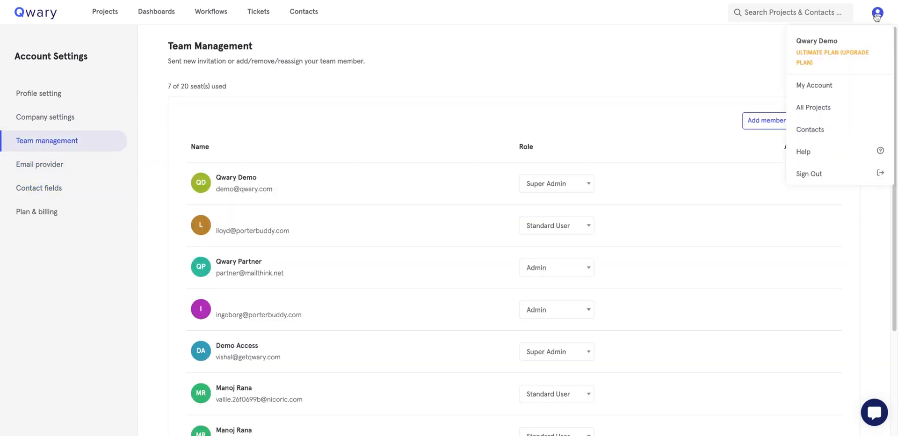
left_click(828, 85)
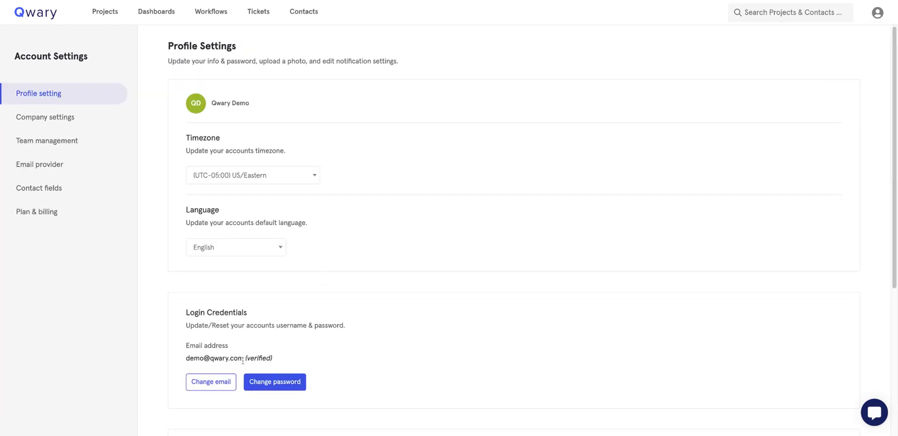
left_click(58, 123)
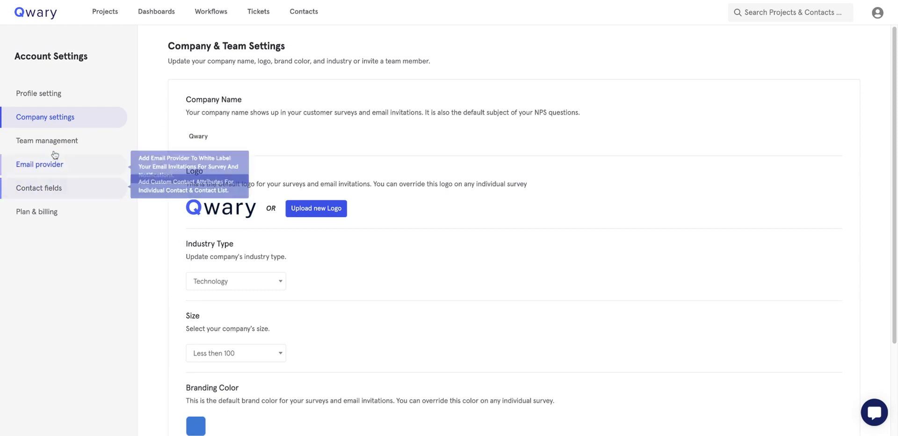
left_click(50, 148)
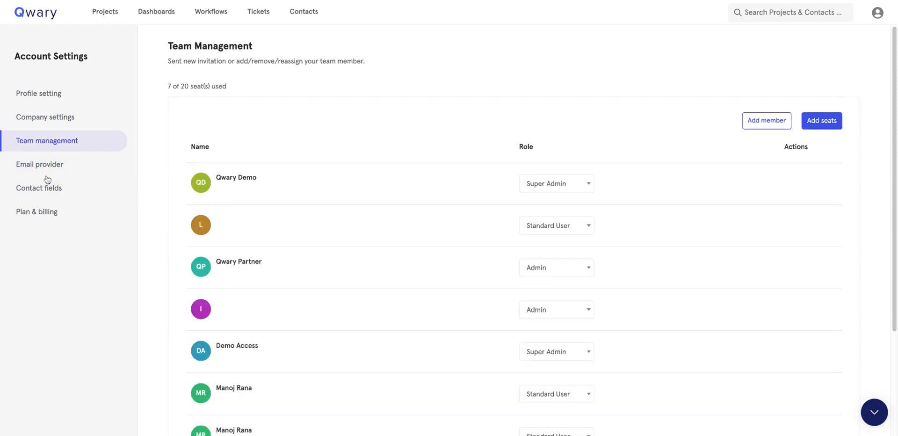
left_click(46, 175)
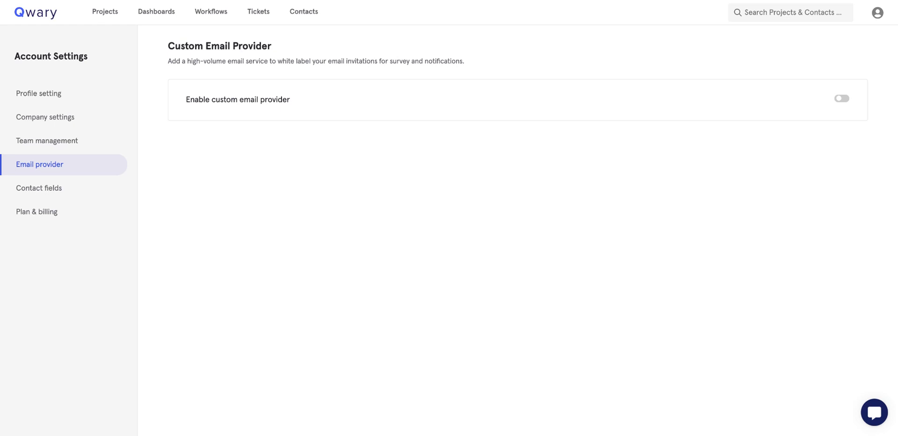
left_click(47, 189)
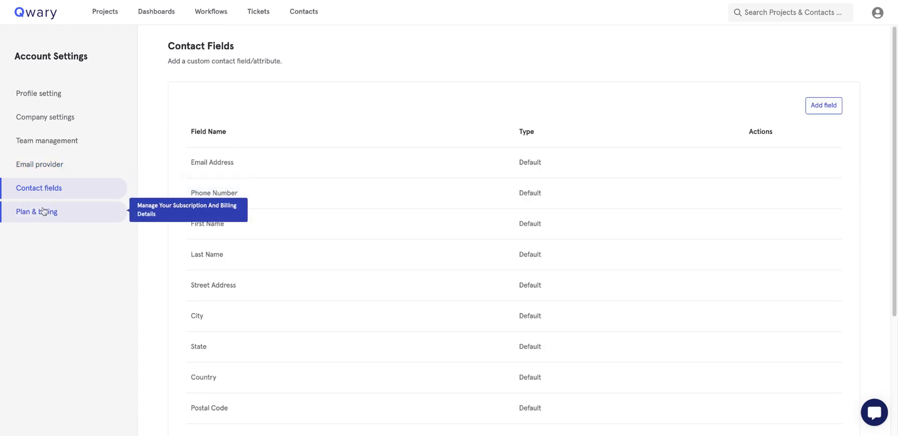
left_click(43, 212)
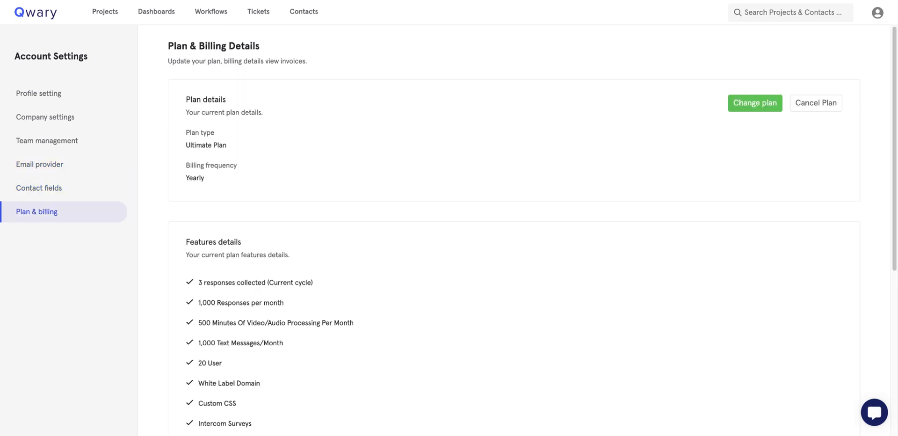